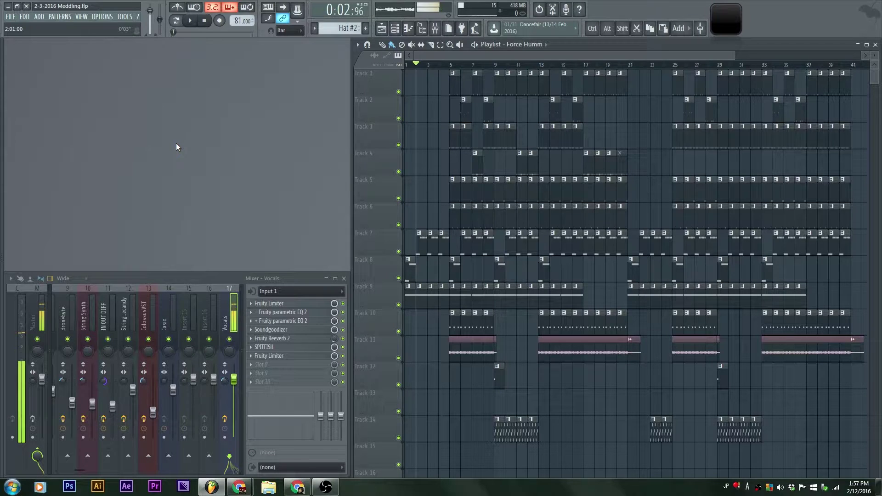
Switch the keyboard input language to English and make the program window full screen.
key("alt+shift")
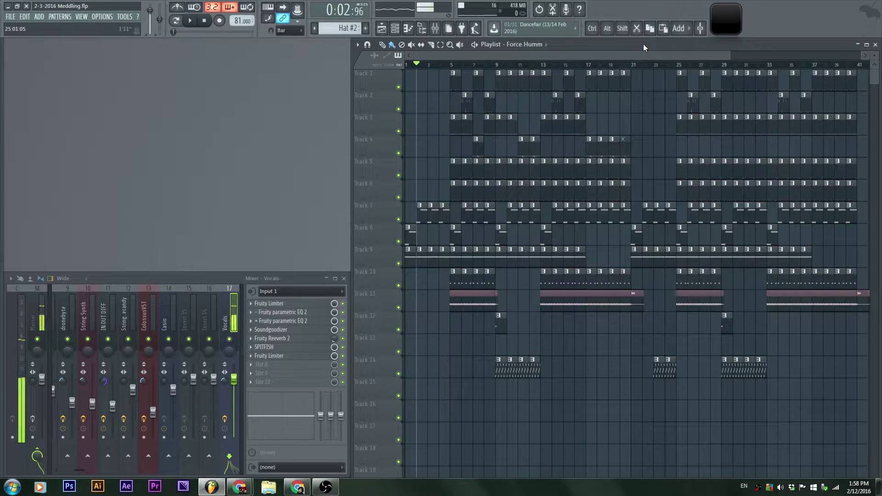
key("alt+Return")
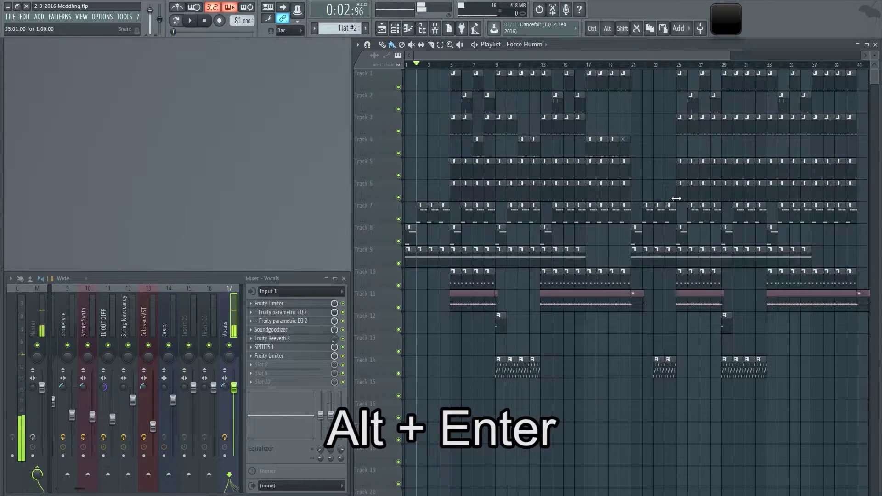
Hide all the toolbars above the playlist and mixer and bring them back.
key("ctrl+F11")
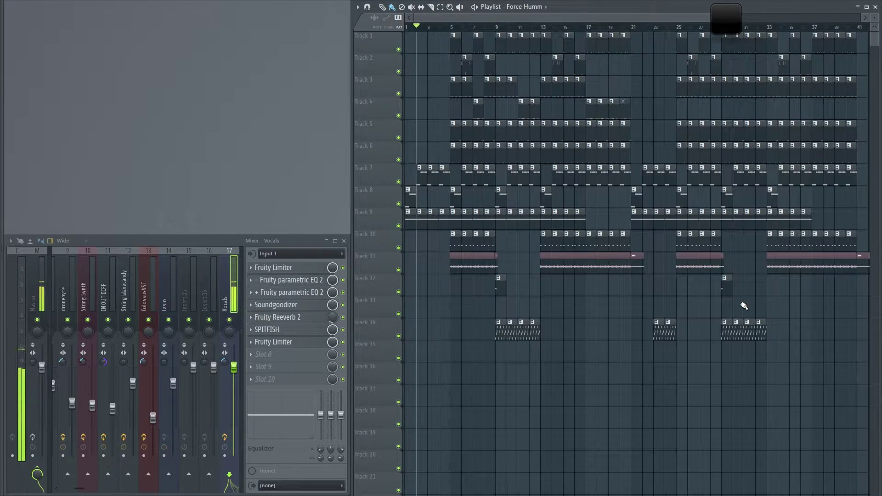
key("ctrl+F11")
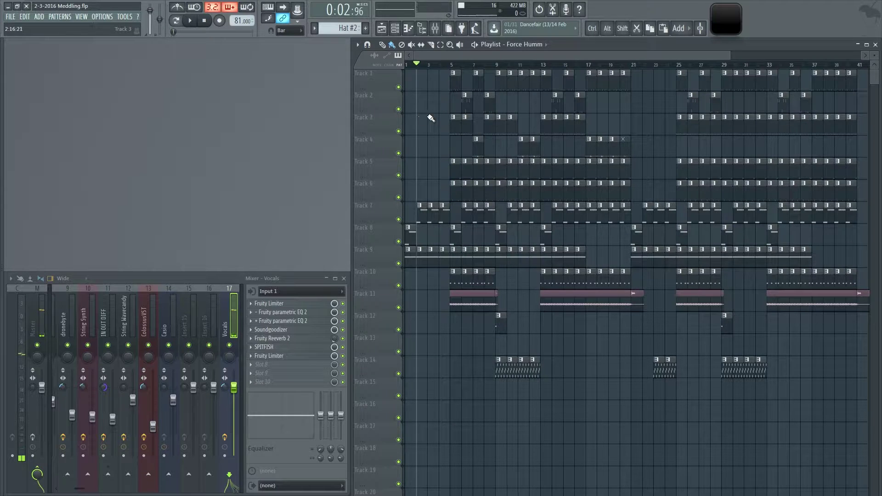
Toggle record mode on and off, and briefly start and stop playback of the song.
key("r")
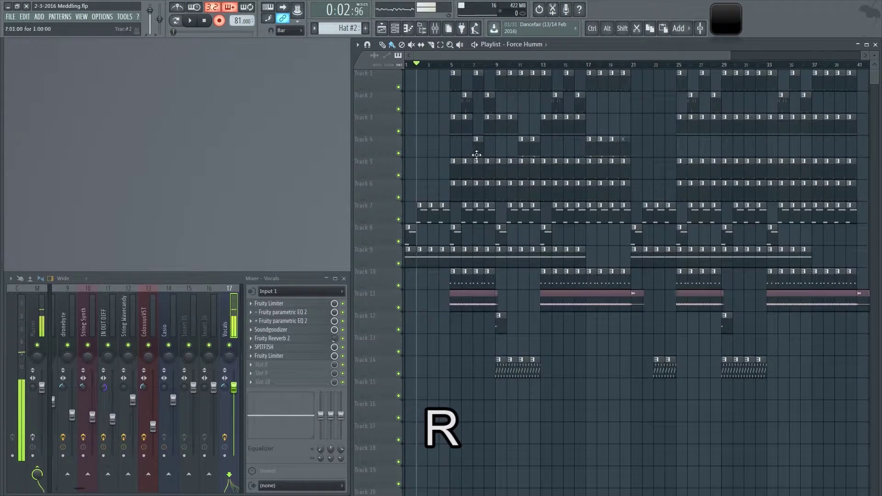
key("space")
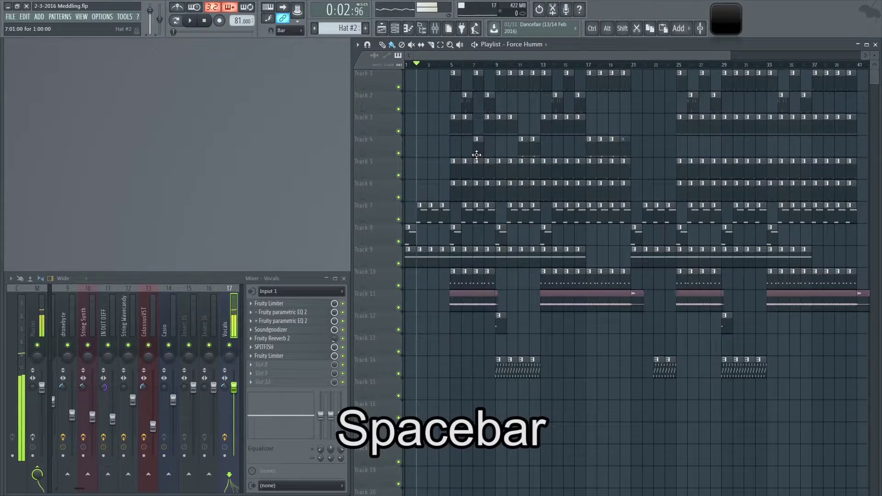
key("space")
key("space")
Zoom the playlist timeline in and out horizontally to view the clips around bars 17 to 37 and the wider arrangement.
scroll(616, 148, "up", 2)
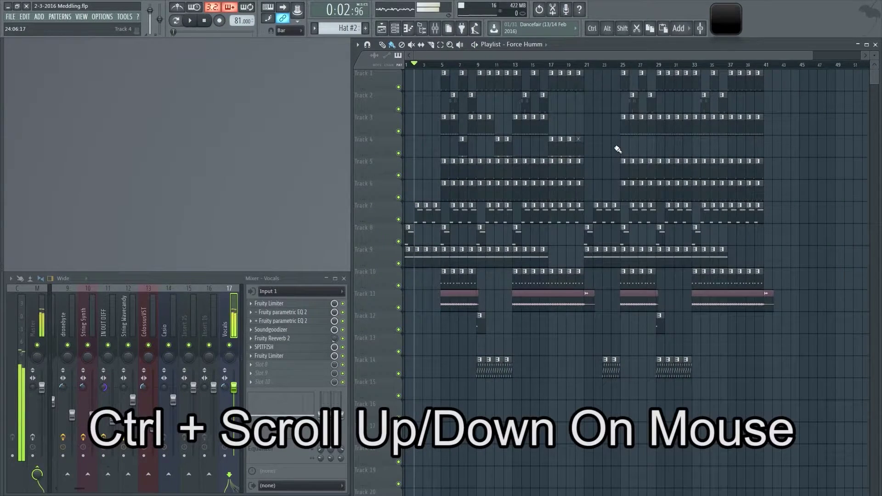
scroll(608, 147, "up", 2)
scroll(605, 144, "down", 2)
scroll(606, 146, "up", 5)
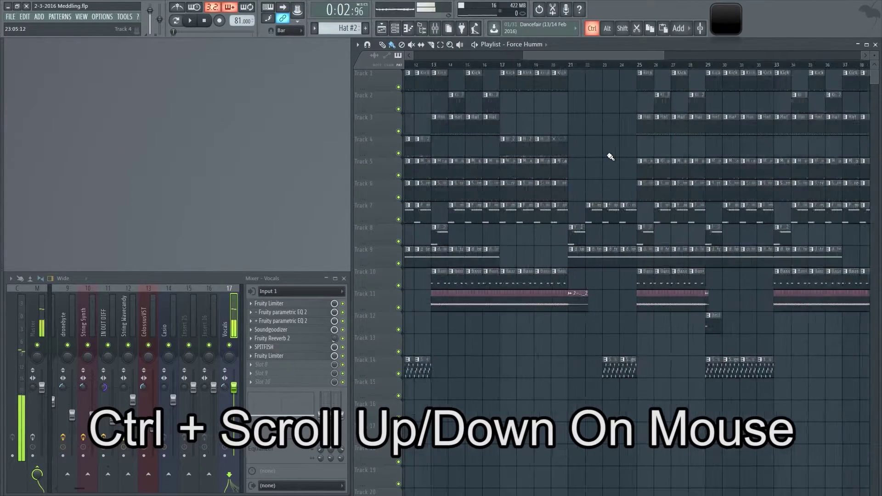
scroll(607, 155, "down", 3)
scroll(609, 158, "down", 4)
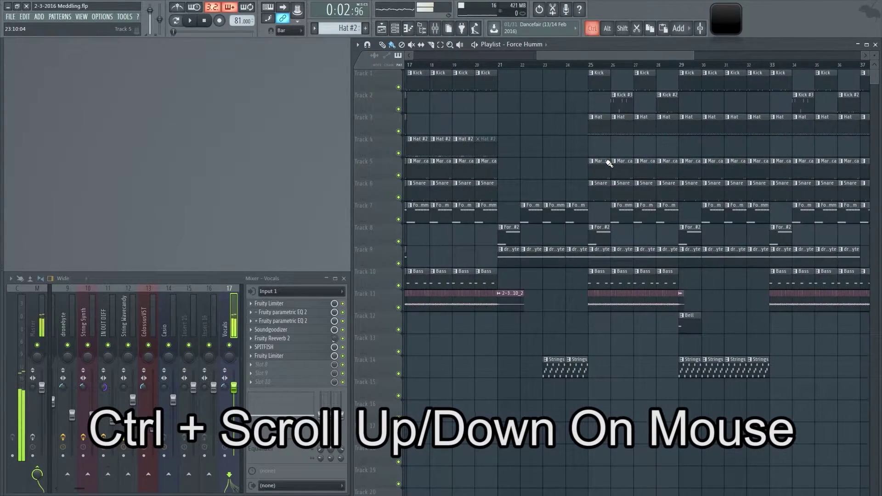
scroll(580, 178, "up", 2)
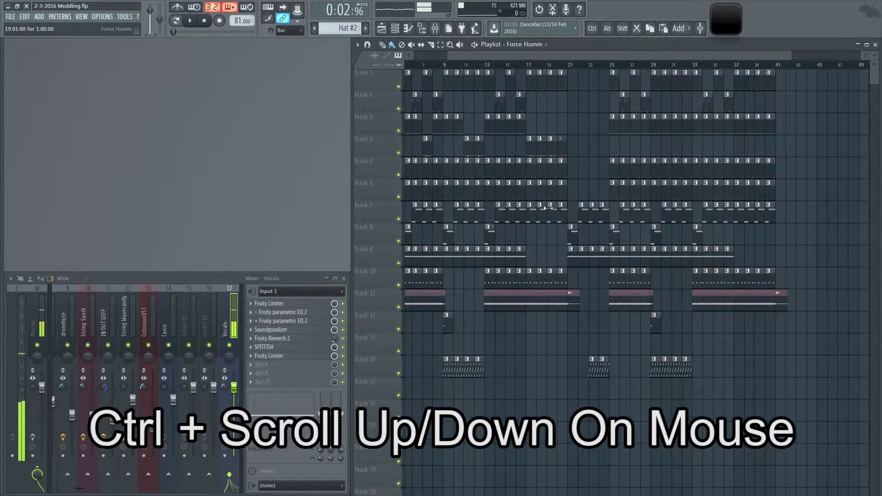
Enlarge and shrink the playlist's track heights to view the clips at different vertical sizes.
key("alt")
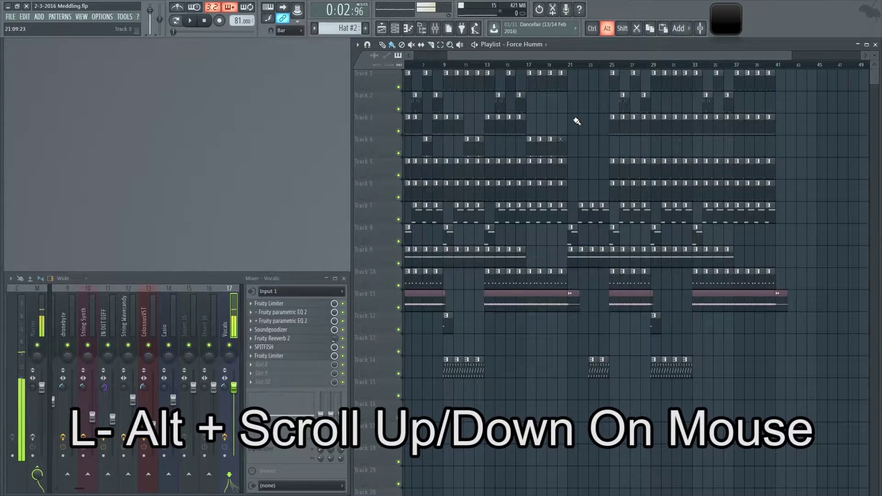
scroll(577, 121, "up", 3)
scroll(577, 121, "down", 2)
scroll(577, 121, "up", 2)
scroll(576, 123, "down", 3)
scroll(576, 123, "up", 5)
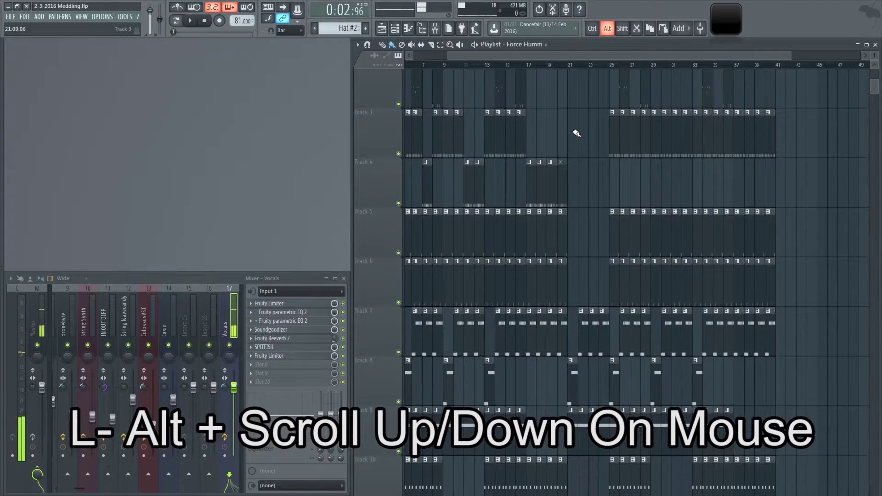
scroll(577, 134, "down", 3)
scroll(577, 134, "up", 3)
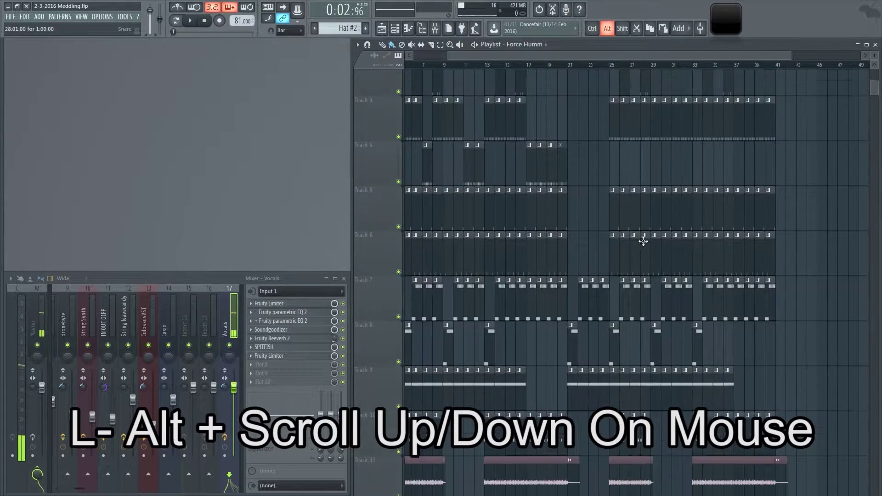
scroll(643, 241, "down", 3)
scroll(597, 170, "up", 2)
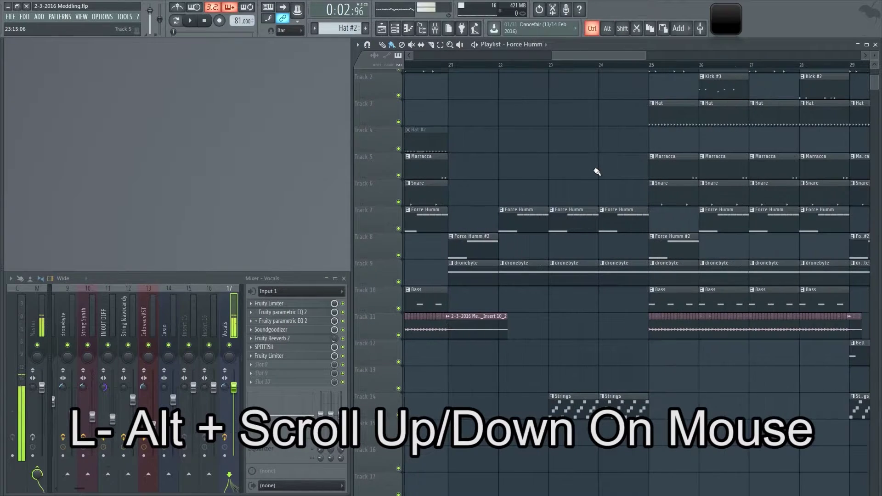
scroll(597, 171, "down", 3)
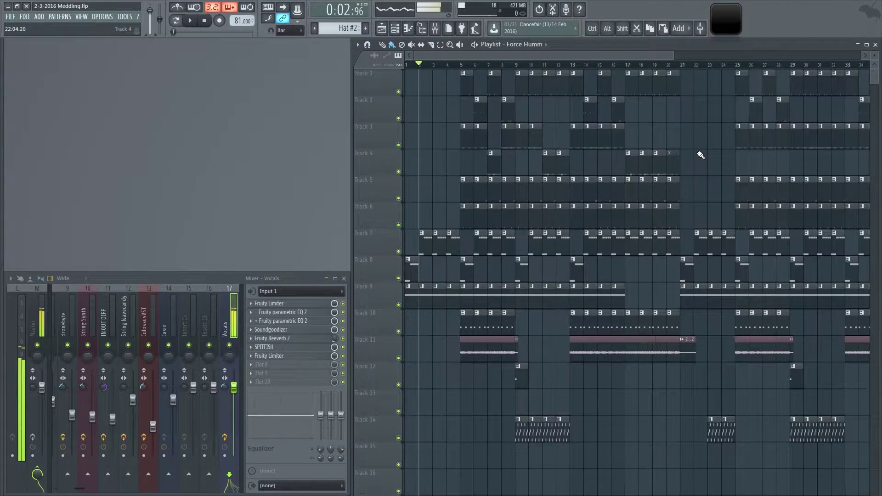
Pan across the playlist and vary its timeline zoom and track height to inspect the arrangement.
mouse_move(708, 155)
left_mouse_down()
mouse_move(549, 142)
mouse_move(698, 240)
mouse_move(616, 108)
mouse_move(537, 159)
mouse_move(646, 199)
mouse_move(659, 112)
mouse_move(515, 105)
mouse_move(694, 186)
mouse_move(694, 146)
left_mouse_up()
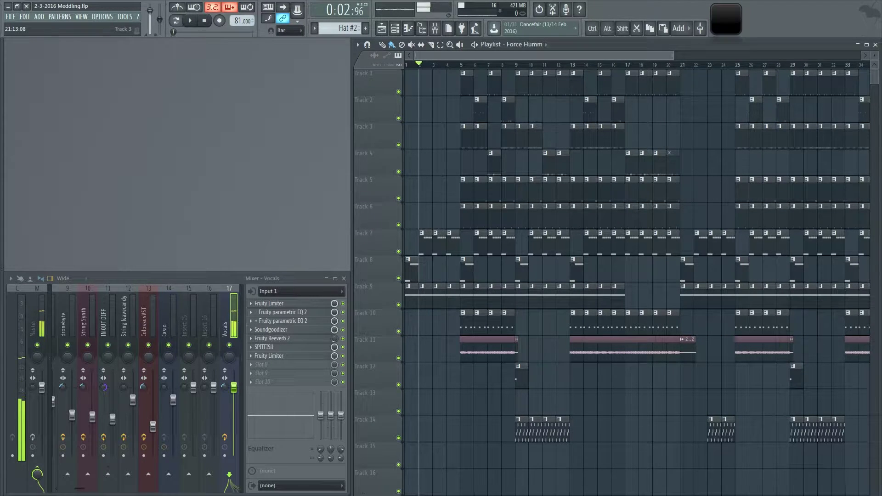
scroll(618, 276, "up", 4)
scroll(618, 275, "down", 5)
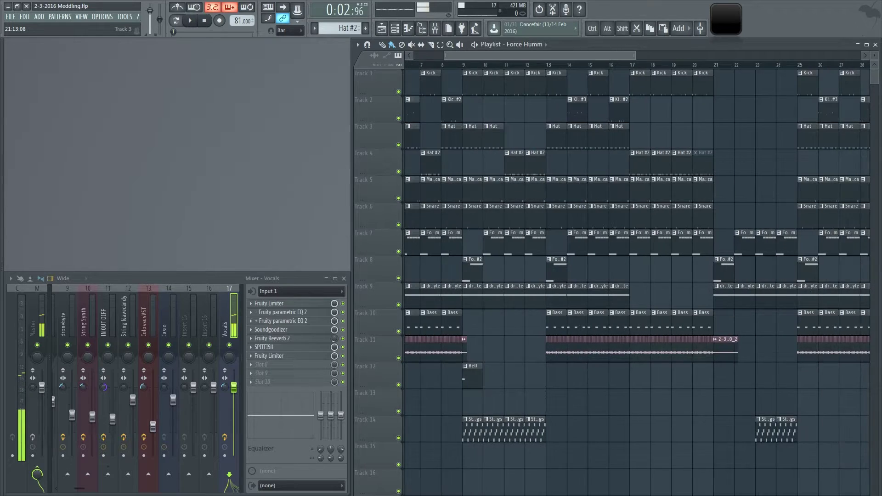
scroll(662, 170, "down", 1)
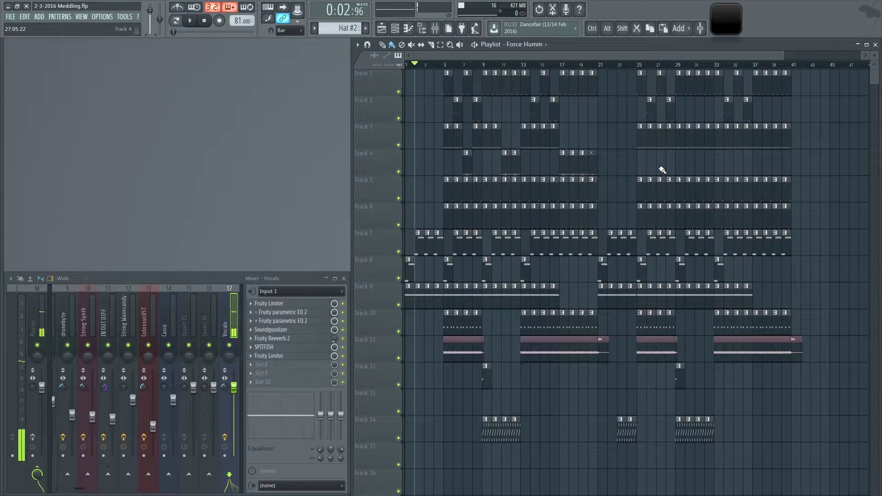
scroll(662, 170, "up", 3)
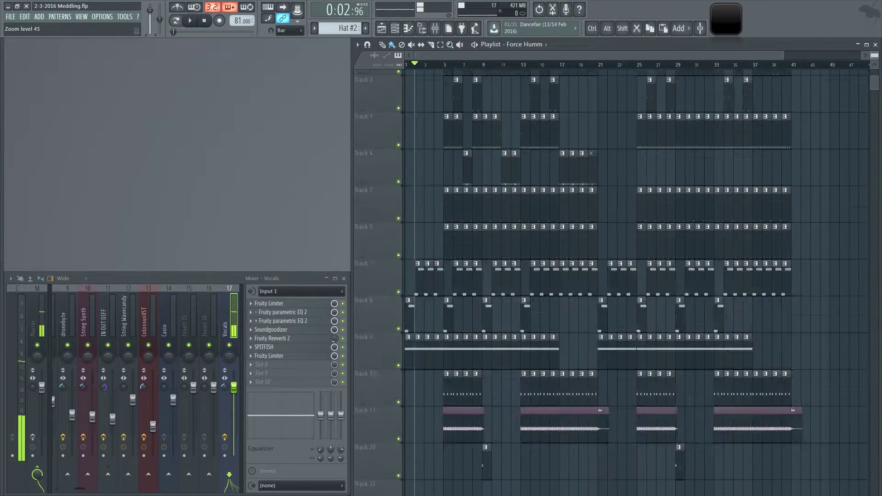
scroll(662, 170, "down", 5)
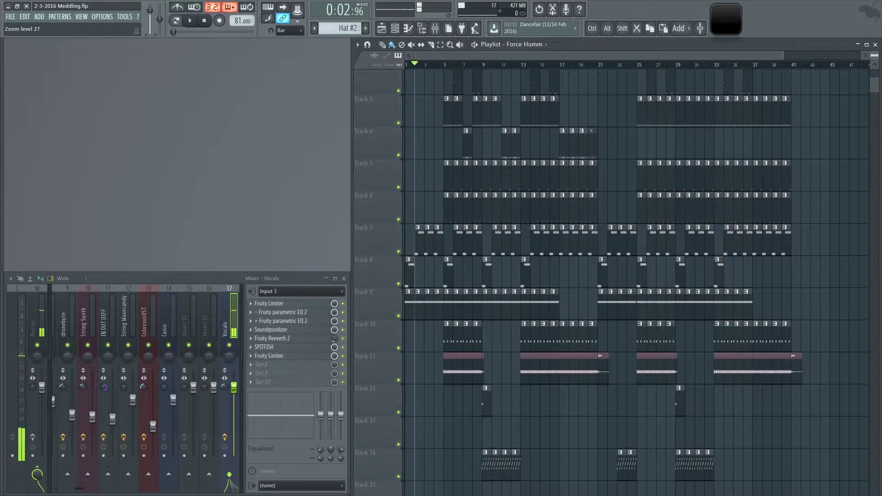
Alternate the playlist between a fit of the whole arrangement and a close-up of the clips near bar 20.
right_click(590, 268, "ctrl")
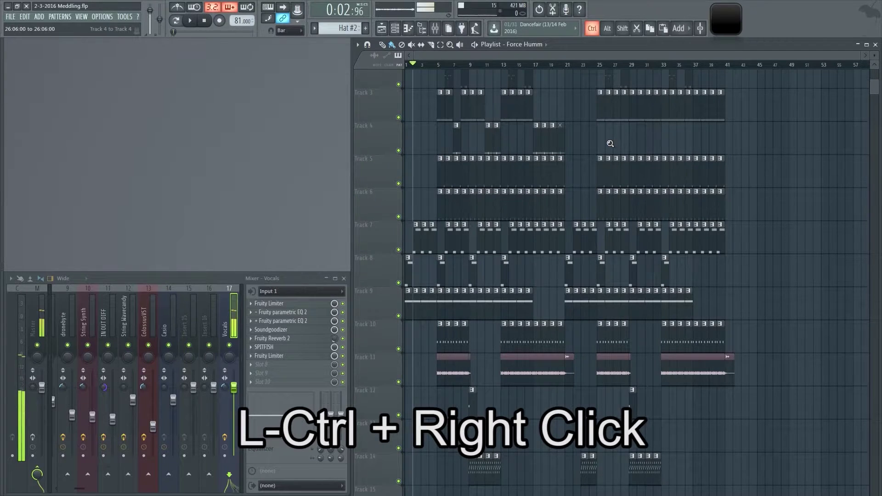
right_click(610, 143, "ctrl")
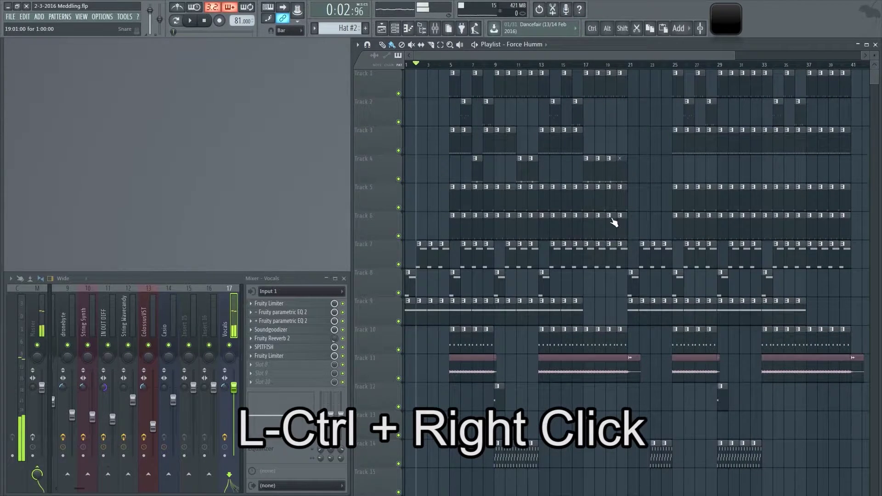
right_click(614, 222, "ctrl")
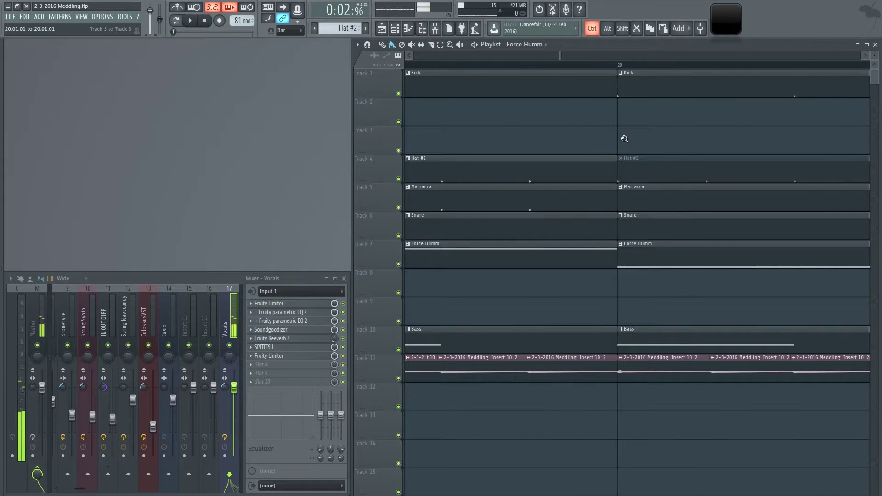
right_click(624, 138, "ctrl")
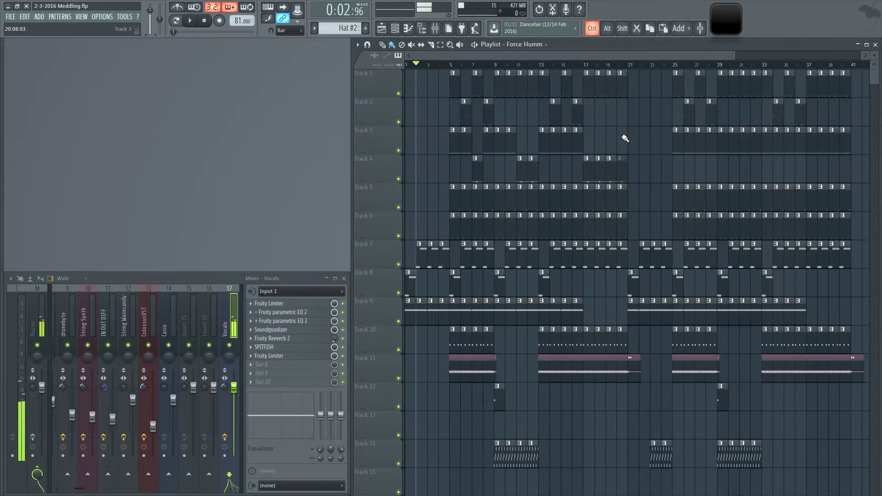
right_click(700, 178, "ctrl")
right_click(700, 177, "ctrl")
Zoom the playlist to a marked region over the Marracca and Snare clips from bar 25, and return to the full arrangement.
key("ctrl")
left_click_drag(679, 180, 741, 236)
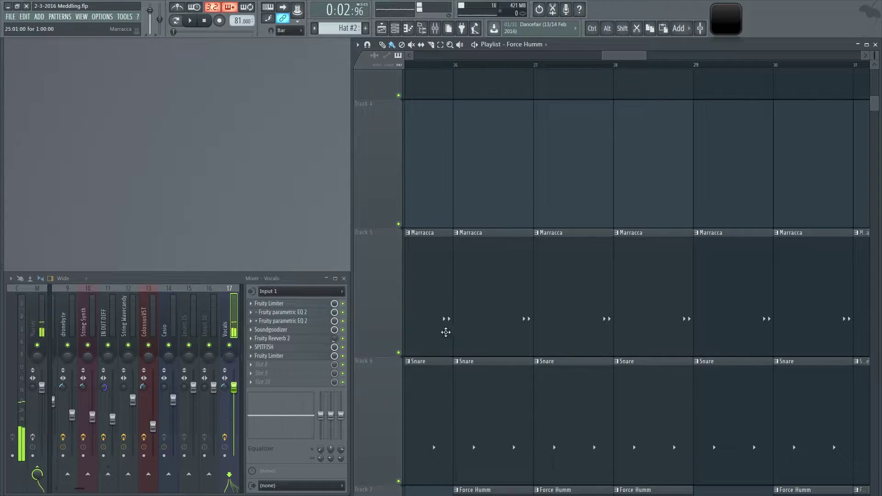
key("ctrl")
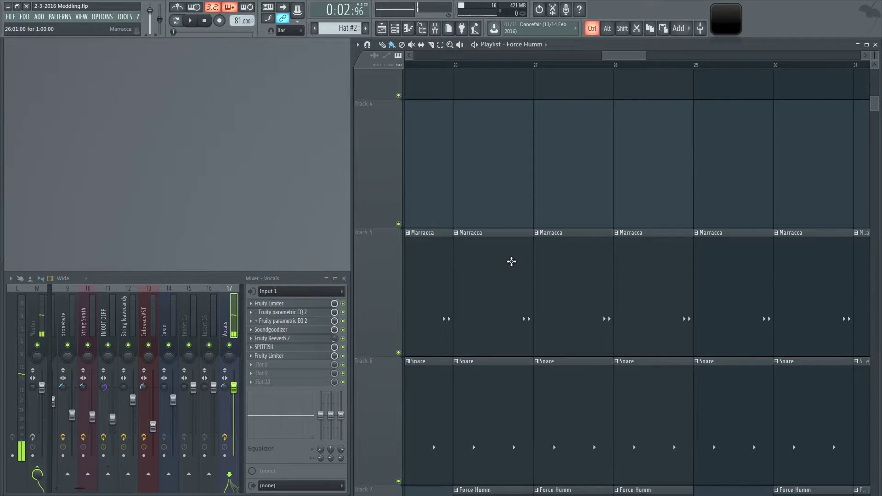
right_click(511, 261, "ctrl")
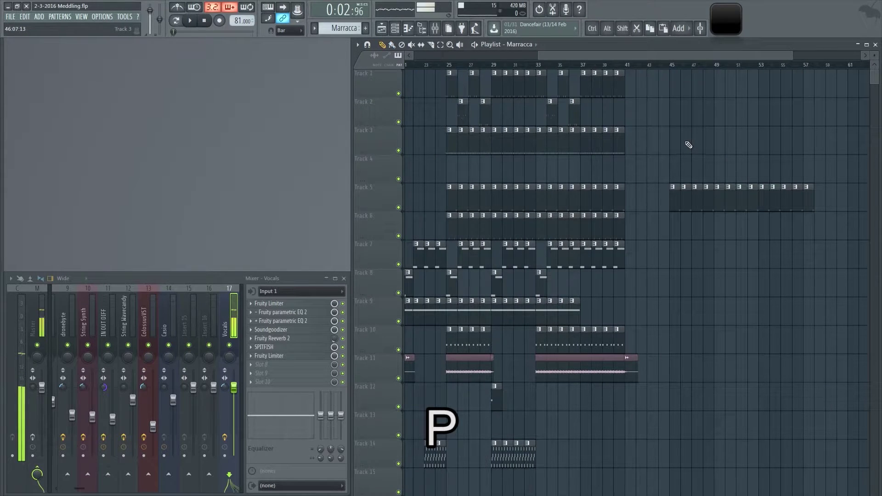
Draw single Marracca clips on Track 3 at bars 46, 54 and 57 and on Track 2 at bar 52.
left_click(686, 142)
left_click_drag(728, 134, 775, 136)
left_click(806, 133)
left_click(747, 106)
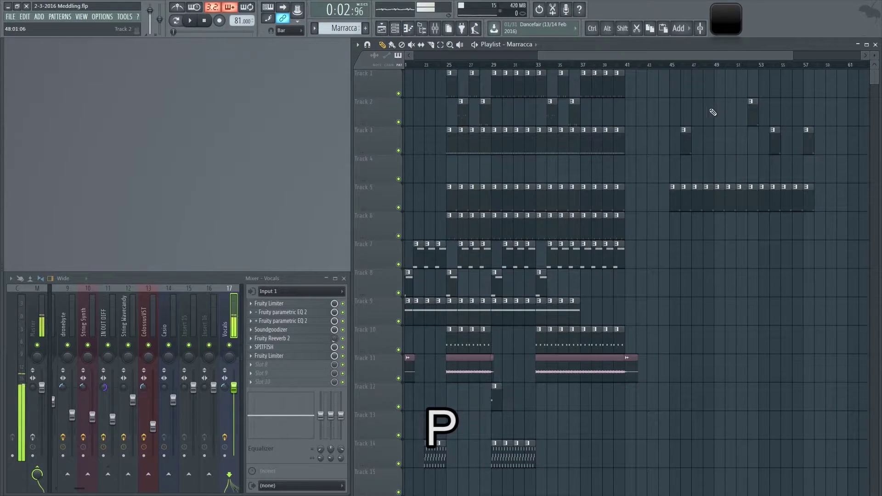
Paint a row of Marracca clips along Track 8 from bar 46 to 62 and try a diagonal slice across them.
key("b")
left_click_drag(677, 297, 856, 291)
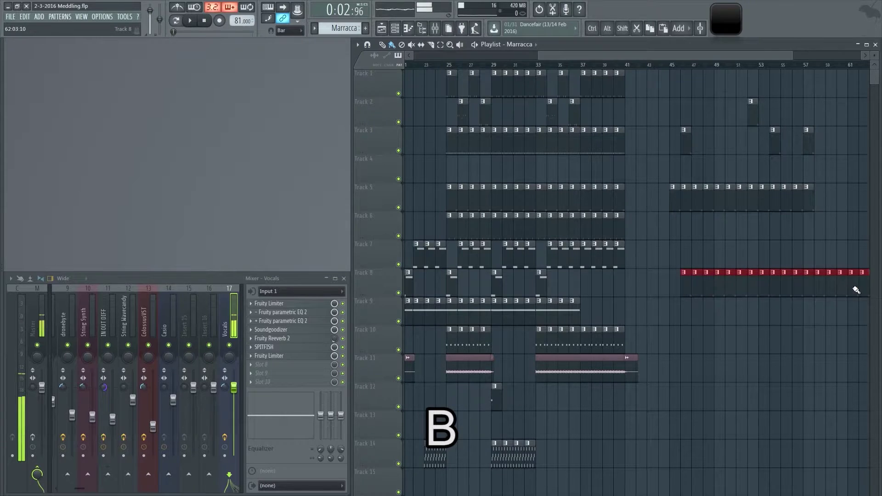
key("c")
left_click_drag(725, 339, 689, 232)
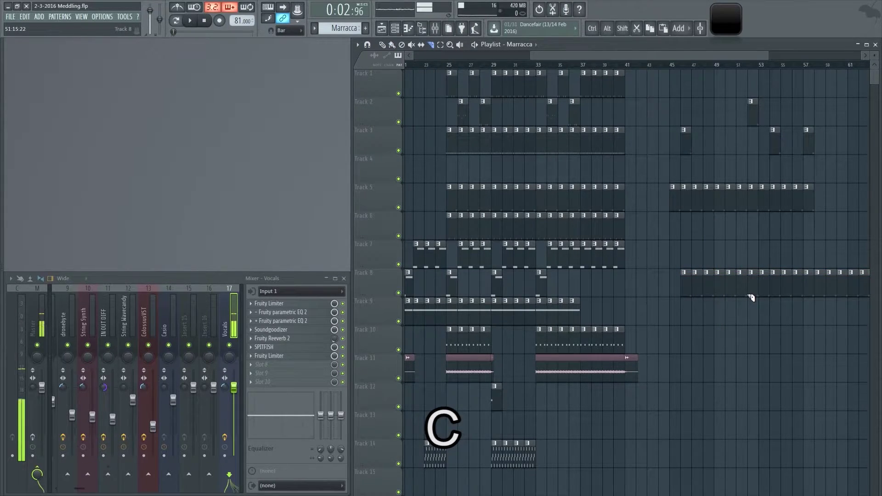
right_click(750, 296)
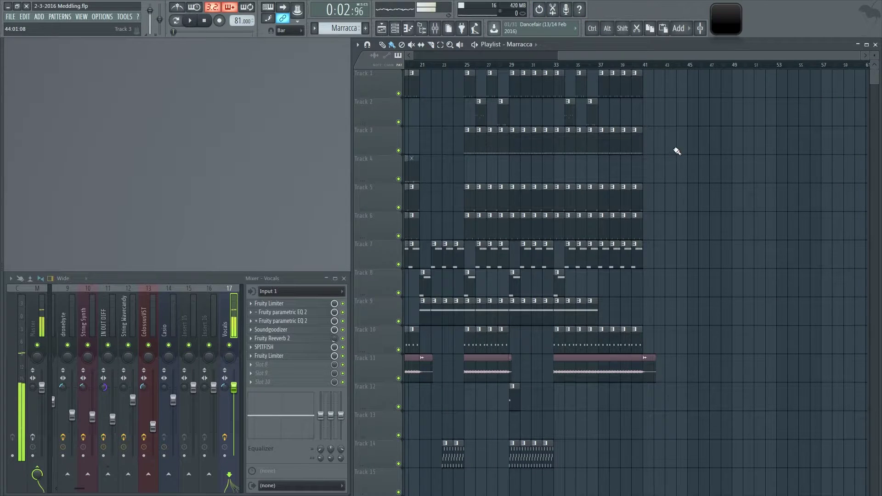
Select all clips from bar 25 to the end of the arrangement across Tracks 1 to 14.
scroll(759, 335, "down", 3)
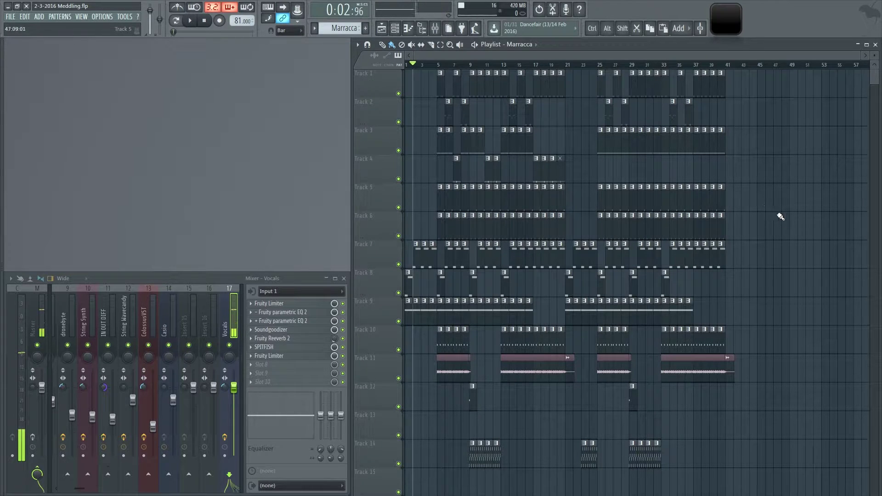
key("ctrl")
left_click_drag(770, 467, 599, 74)
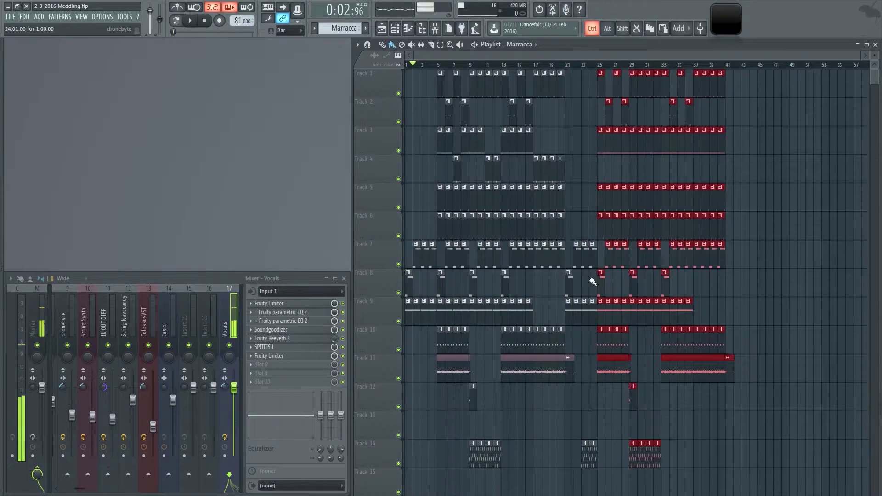
Inspect the selected clips up close and in a compact overview with reduced track heights.
scroll(593, 281, "up", 5)
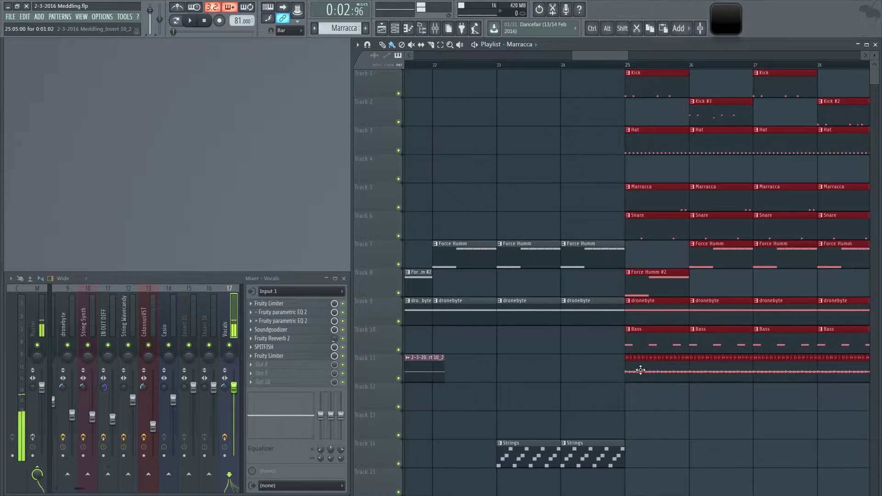
scroll(640, 370, "down", 5)
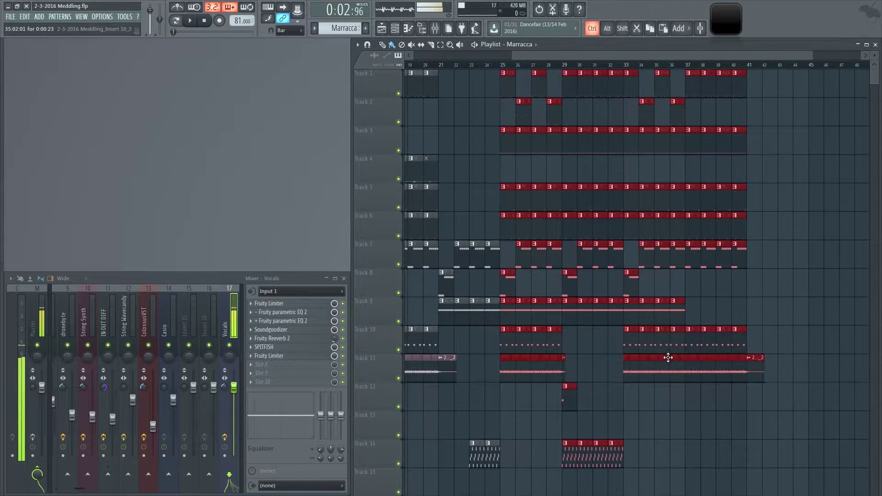
scroll(668, 357, "down", 3)
scroll(695, 232, "down", 3)
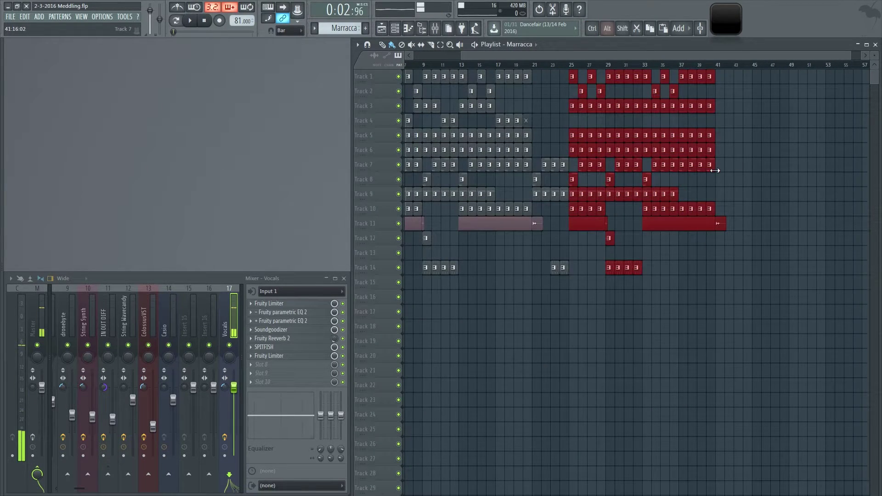
Duplicate the selected clips from bar 25 onward so that the copy starts at bar 45 on the same tracks.
scroll(715, 170, "up", 4)
scroll(656, 264, "up", 3)
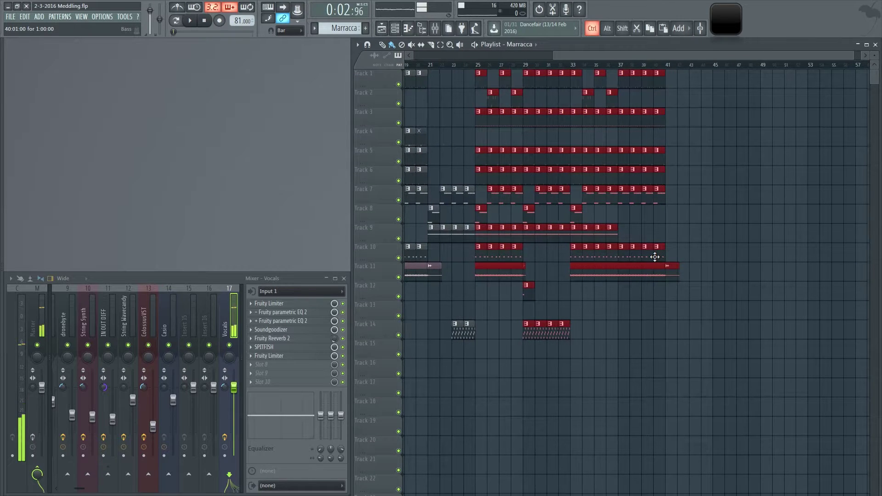
key("shift")
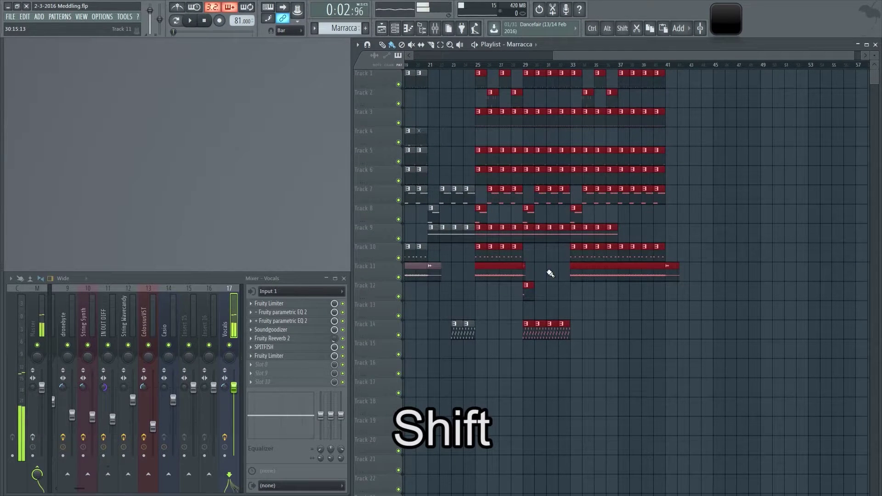
key("shift")
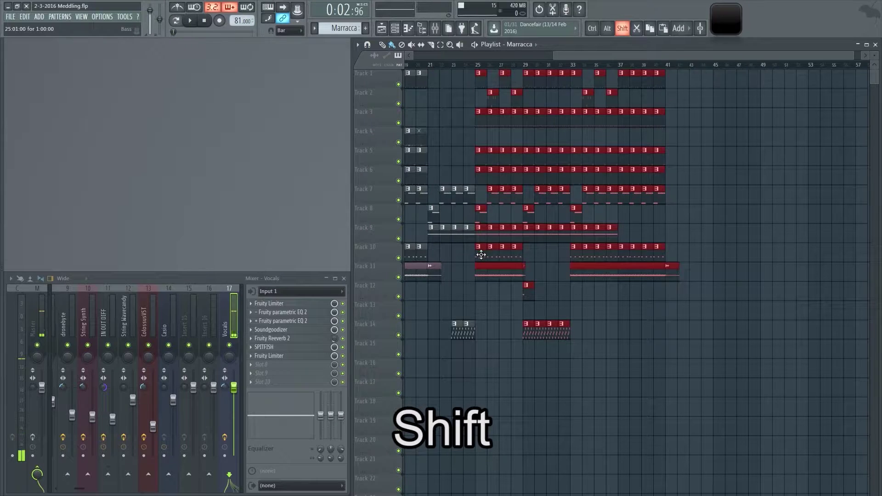
left_click_drag(481, 254, 718, 257)
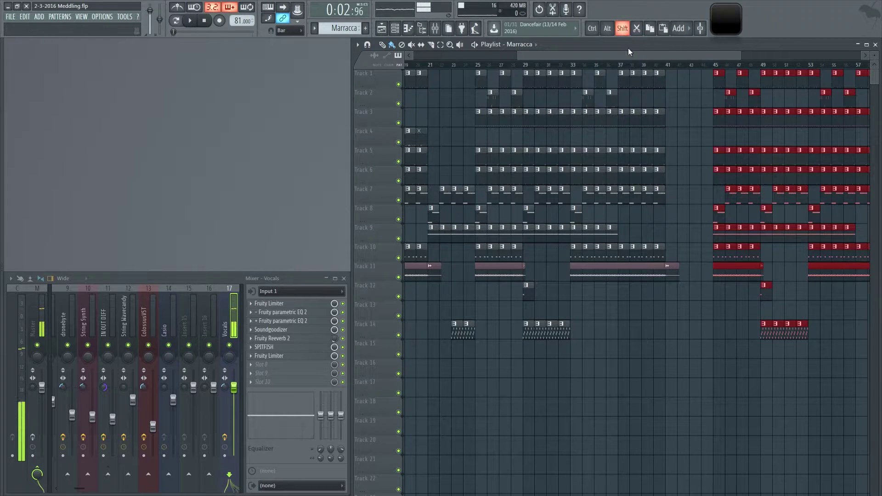
scroll(606, 260, "right", 3)
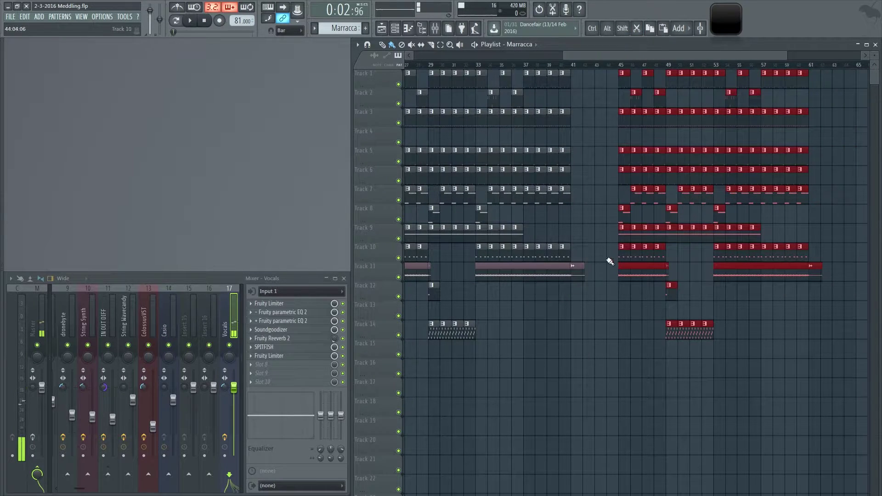
Clear the selection and duplicate the Bass clip at bar 45 from Track 10 onto Track 14.
key("shift")
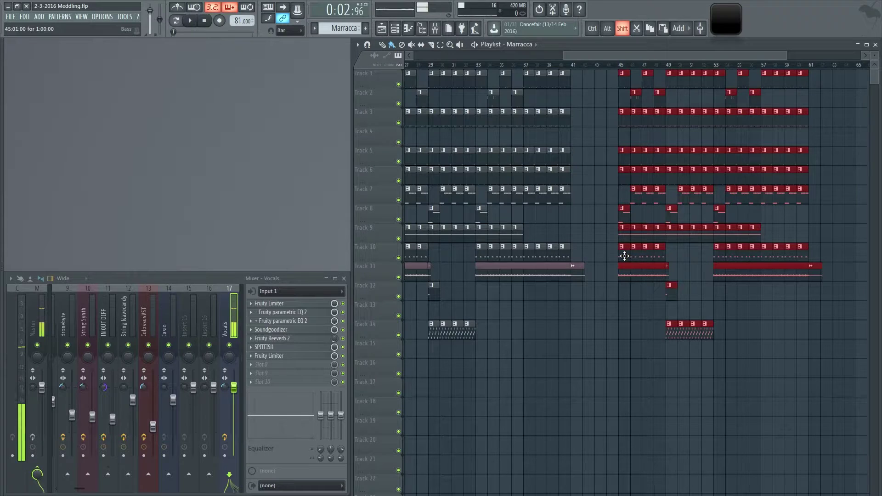
left_click(624, 256, "shift")
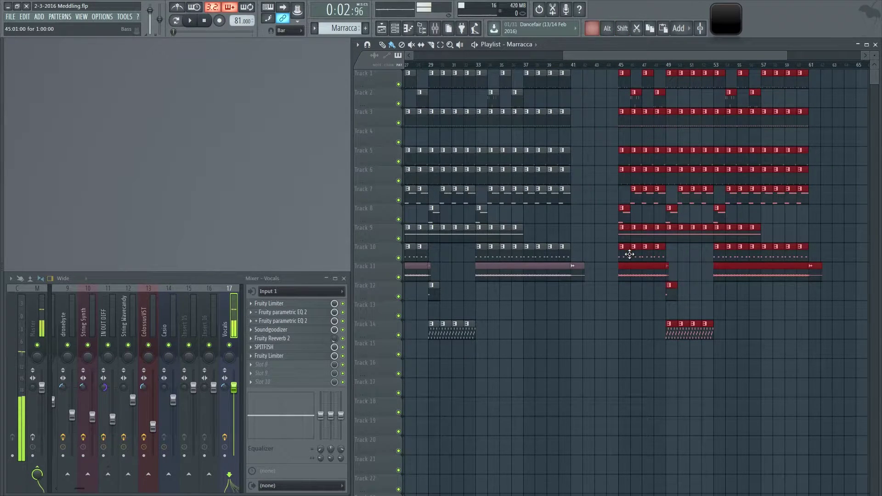
scroll(624, 254, "up", 5)
key("ctrl+d")
left_click_drag(640, 250, 645, 333)
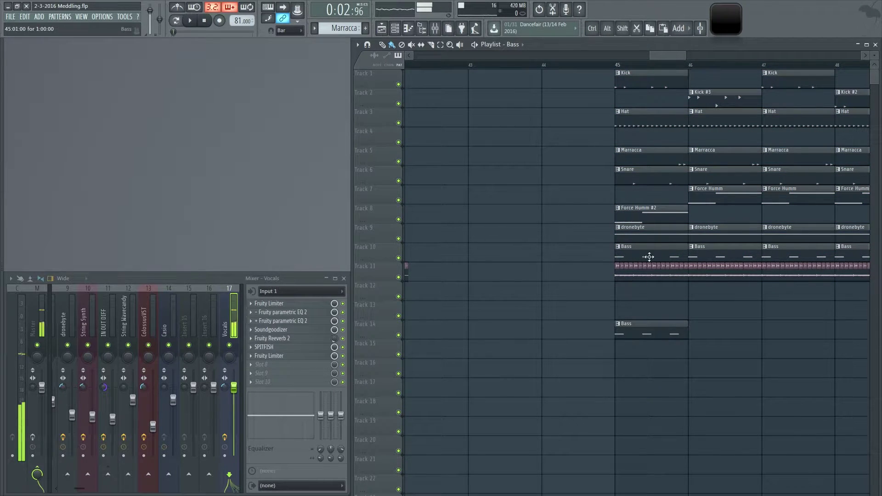
Place a dronebyte clip on Track 9 and a Force Humm #2 clip on Track 8 at bar 44, and move the adjacent Force Humm #2 clip to bar 46.
left_click(548, 234)
left_click(659, 212)
left_click(552, 209)
left_click_drag(659, 213, 731, 219)
right_click(721, 243, "ctrl")
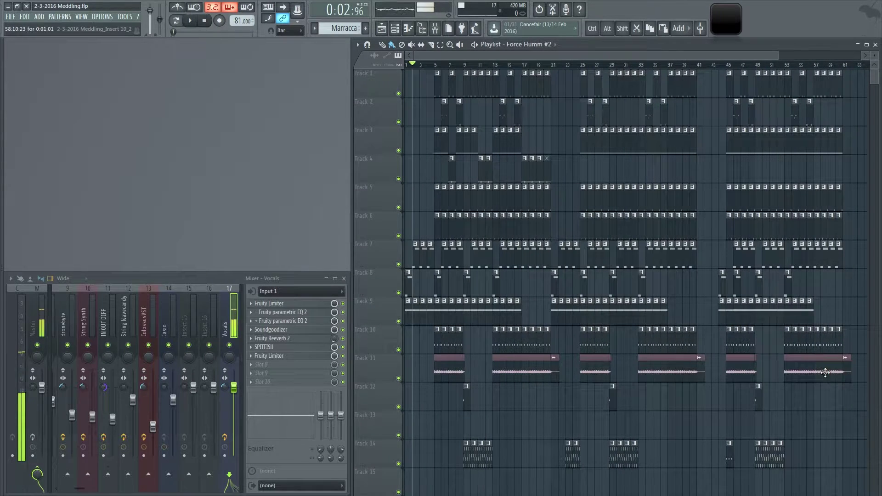
Play the song briefly from bar 55 and from bar 36, stopping playback each time.
scroll(842, 390, "down", 3)
scroll(788, 93, "up", 2)
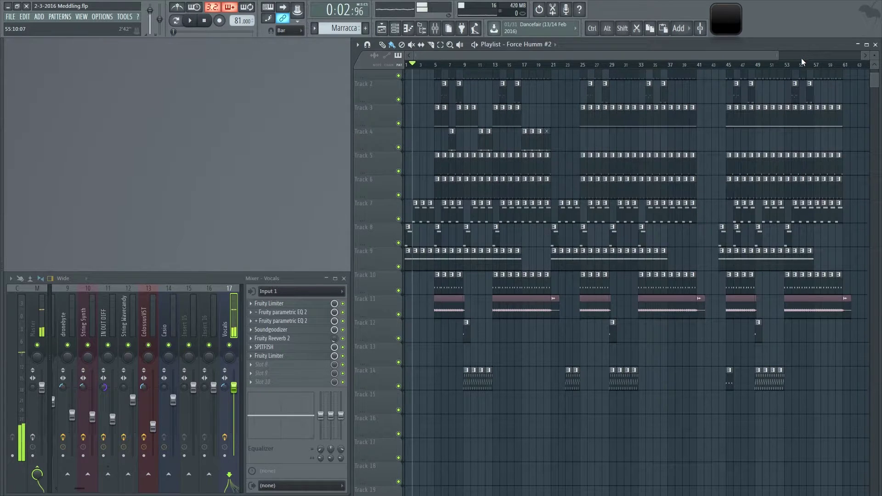
left_click(800, 67)
key("space")
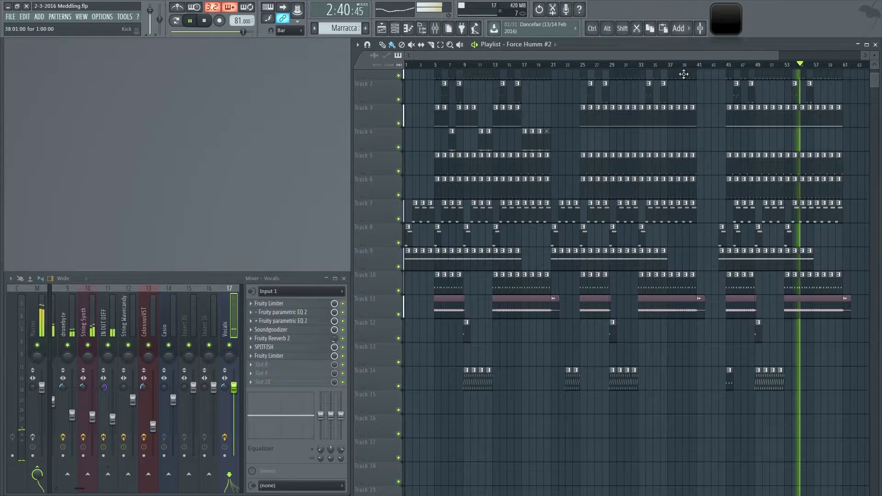
key("space")
left_click(661, 66)
key("space")
key("space")
Select all clips from bar 44 to the end on Tracks 1 to 14 and delete them.
left_click_drag(852, 437, 722, 15)
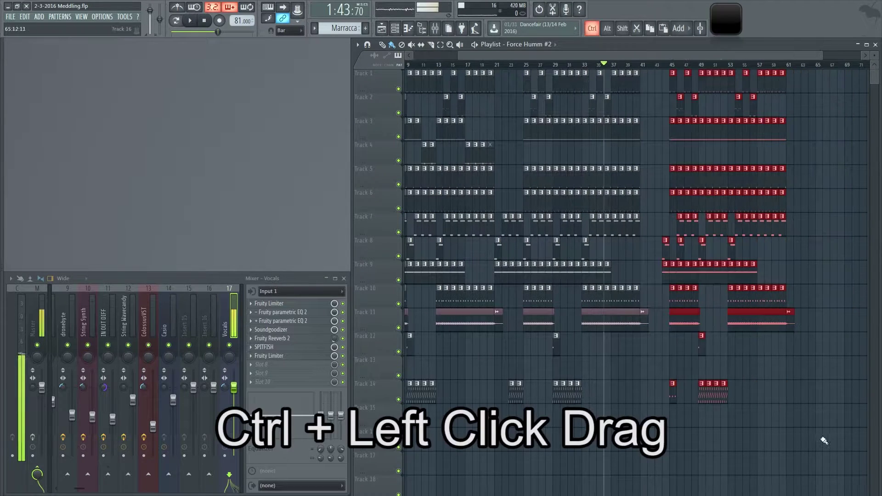
left_click_drag(824, 440, 662, 11, "ctrl")
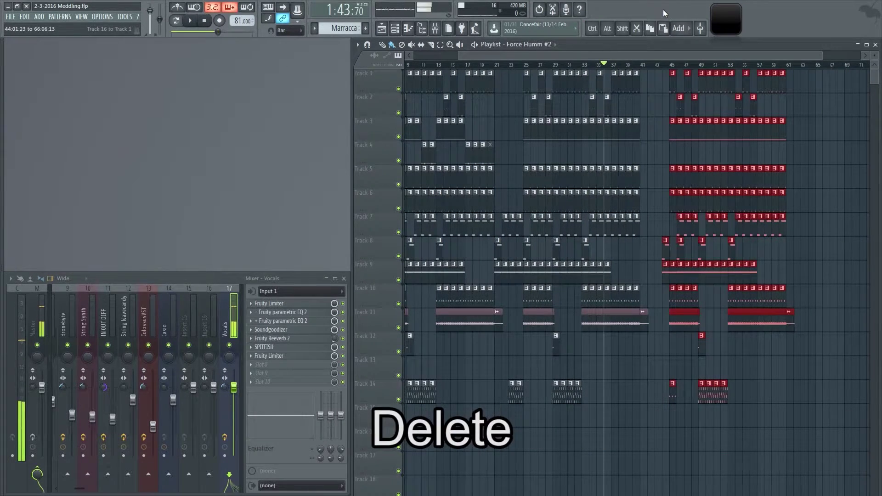
key("Delete")
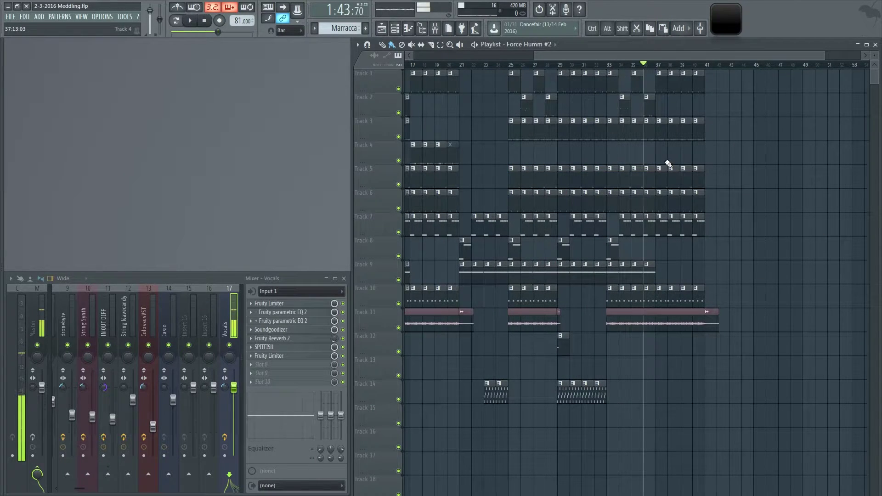
Mute the clips from bar 25 to 40 on Tracks 1, 2, 3, 5, 6 and 7 by sweeping across them.
left_click_drag(675, 181, 740, 192)
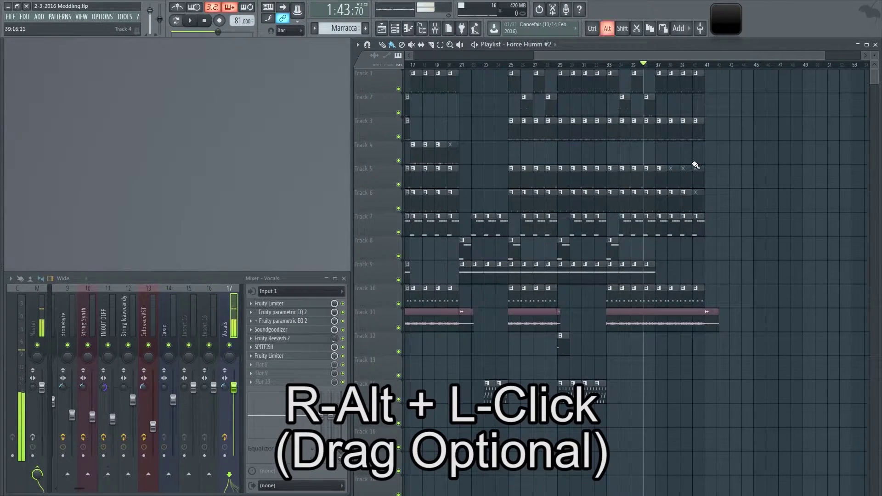
mouse_move(708, 156)
left_mouse_down()
mouse_move(639, 117)
mouse_move(597, 119)
left_mouse_up()
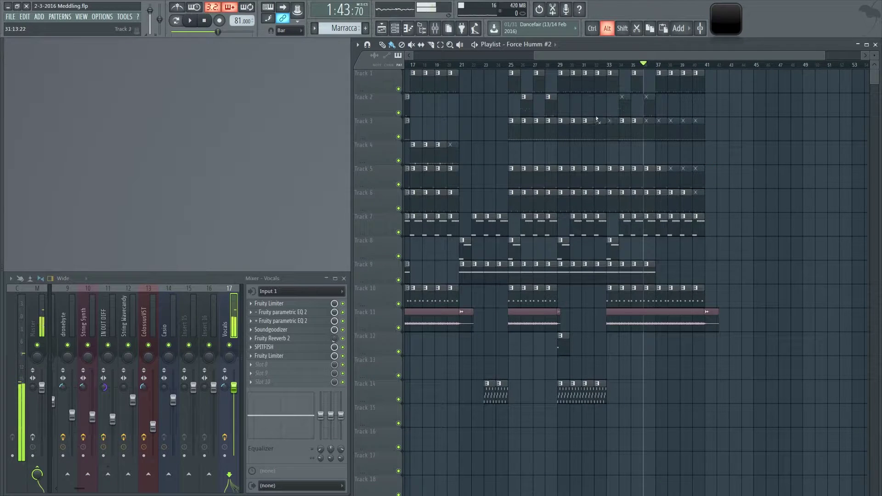
left_click_drag(515, 120, 637, 132)
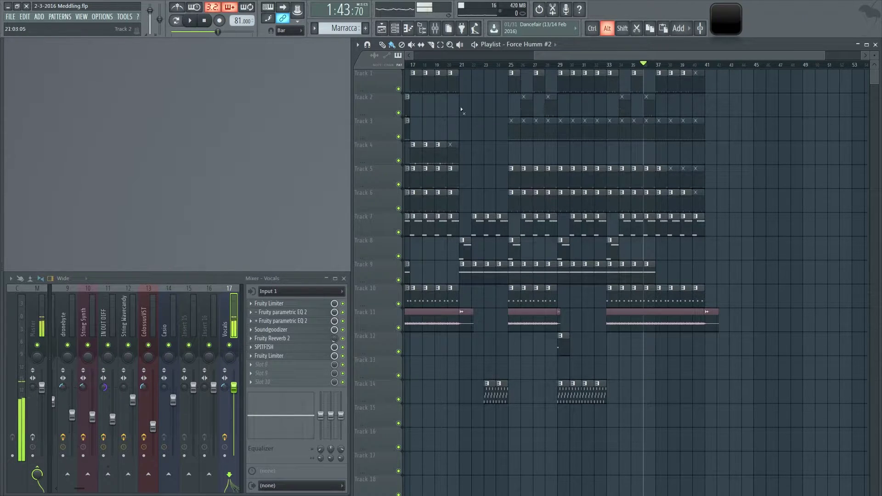
left_click_drag(684, 73, 610, 75)
mouse_move(688, 182)
left_mouse_down()
mouse_move(470, 184)
mouse_move(599, 214)
mouse_move(759, 213)
mouse_move(525, 201)
mouse_move(757, 225)
left_mouse_up()
Unmute the muted clips from bar 25 to 40 on Tracks 1 to 7.
key("alt")
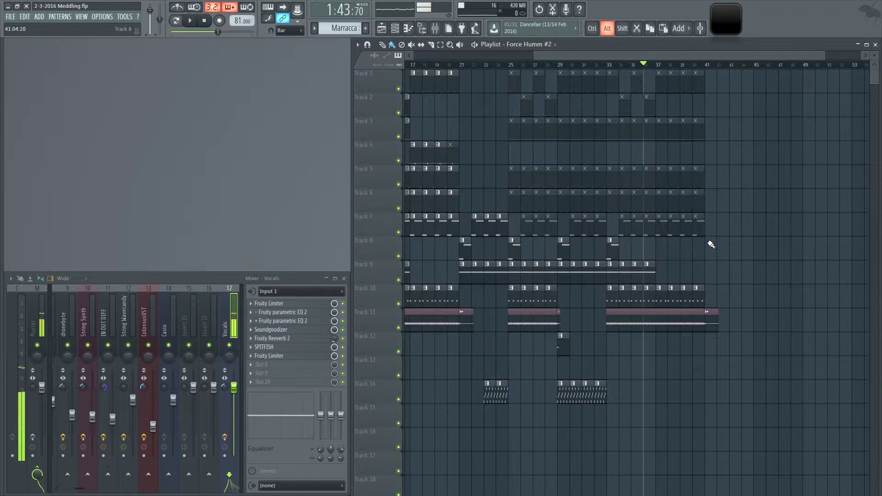
left_click(697, 229, "alt")
mouse_move(698, 231)
left_mouse_down()
mouse_move(574, 224)
mouse_move(512, 205)
mouse_move(697, 195)
mouse_move(535, 182)
mouse_move(491, 118)
mouse_move(708, 114)
mouse_move(667, 108)
left_mouse_up()
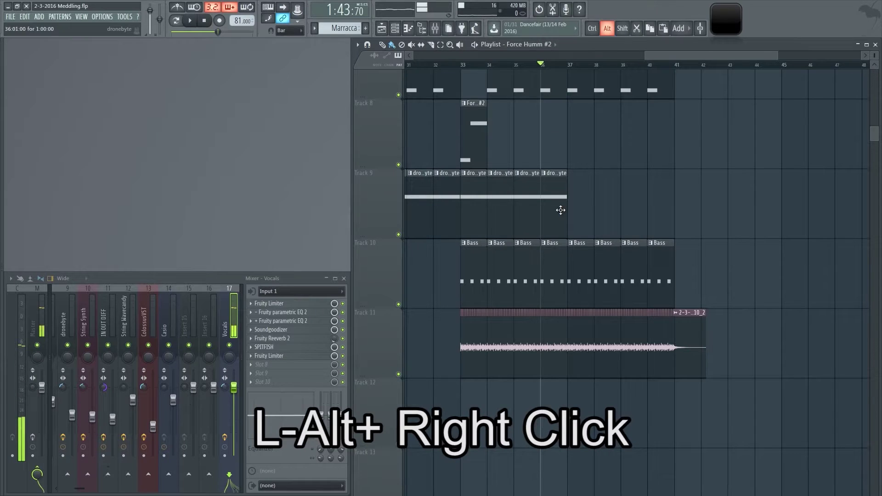
Audition Track 9 at bar 37 and the Bass clip at bar 37 on Track 10 in solo.
right_click(578, 199, "alt")
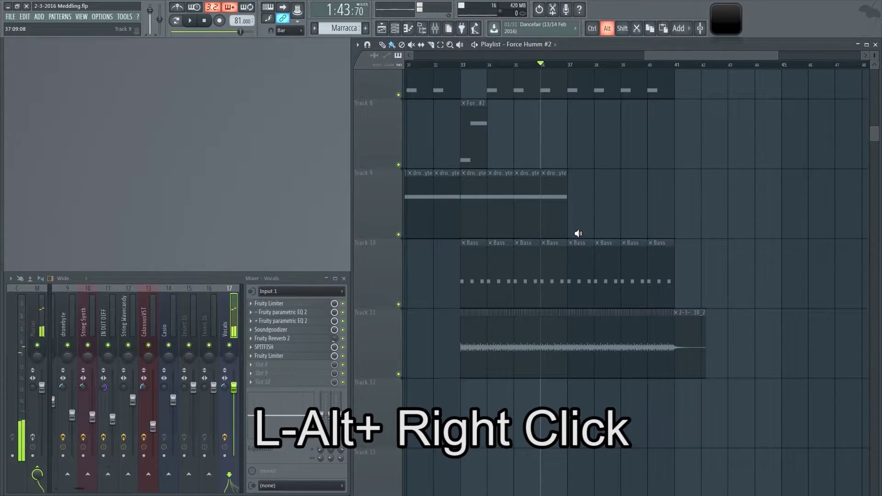
right_click(575, 271, "alt")
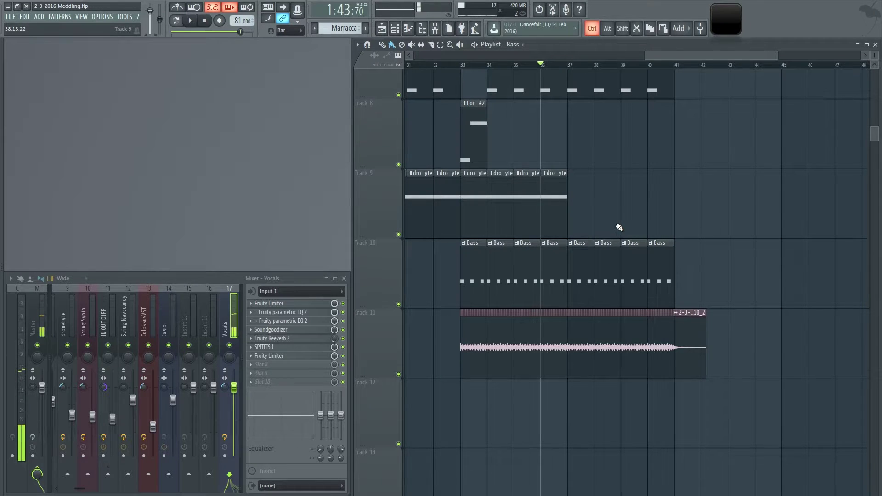
right_click(657, 213, "ctrl")
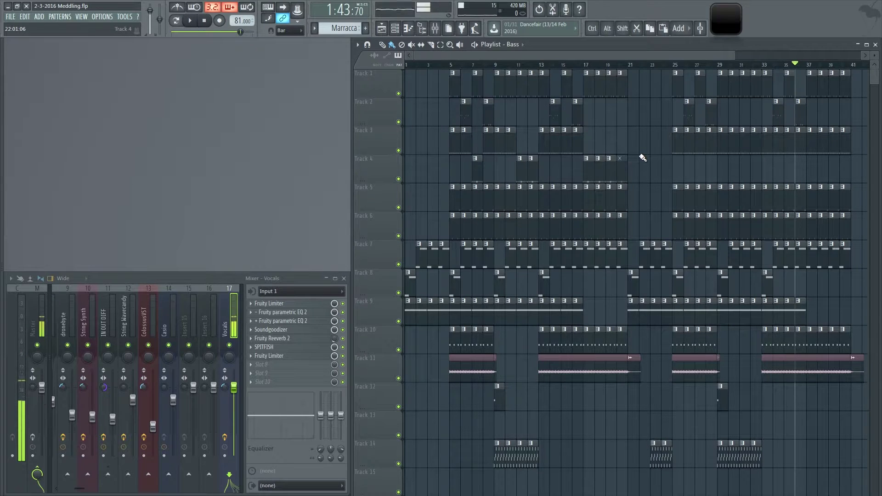
Unmute the Hat #2 clip at bar 20 on Track 4 and audition it in solo.
scroll(657, 164, "up", 6)
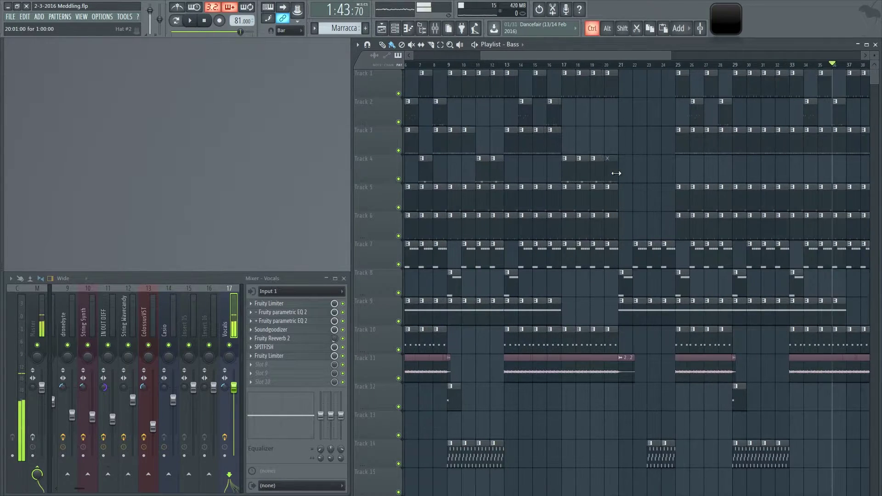
scroll(608, 163, "left", 1)
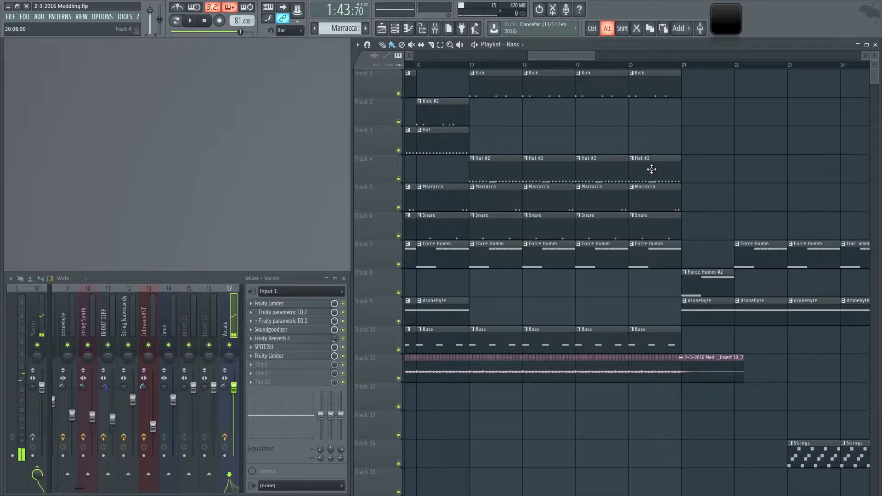
left_click(646, 163)
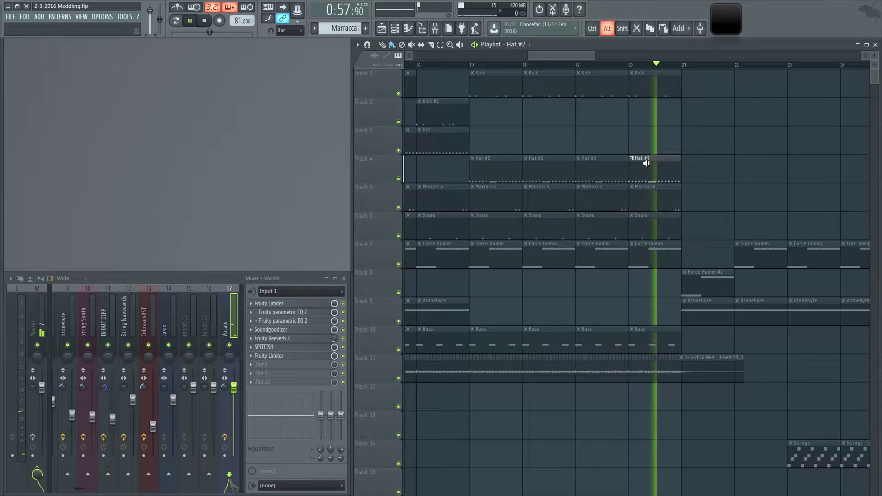
Copy the clips from bar 33 to 40 on Tracks 1 to 11 and set the playhead to bar 50.
scroll(630, 166, "down", 7)
key("ctrl+c")
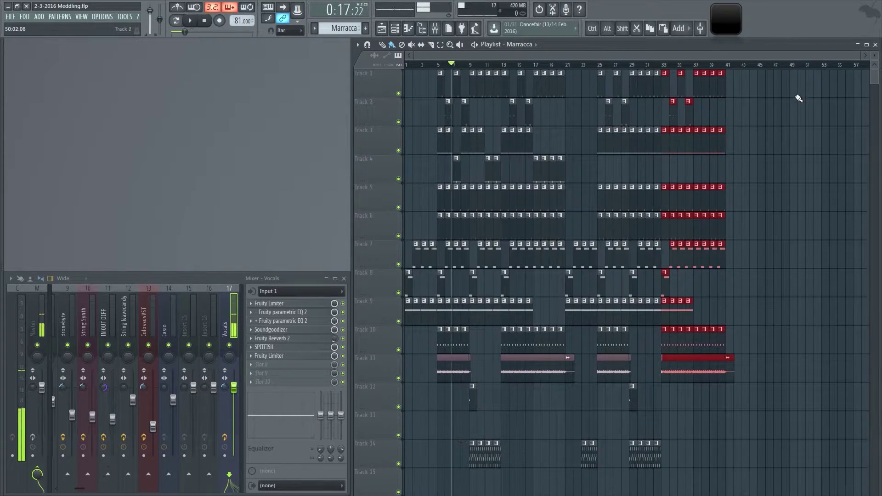
left_click_drag(803, 139, 645, 161)
left_click(691, 120)
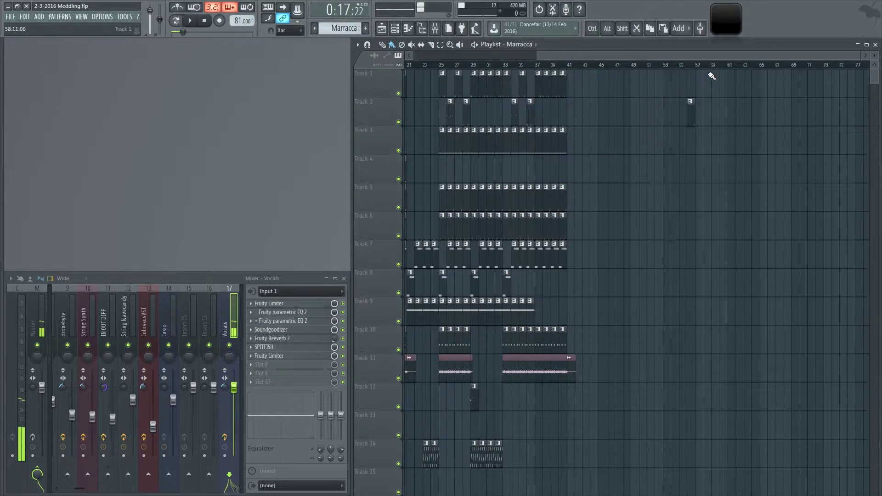
left_click(640, 64)
right_click(692, 121)
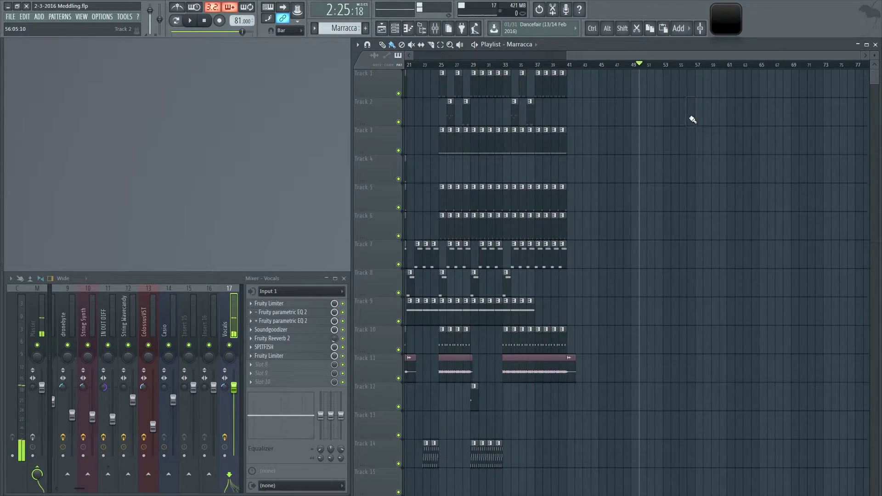
Paste the copied clips, move them to start at bar 53 and reselect the moved block.
key("ctrl+v")
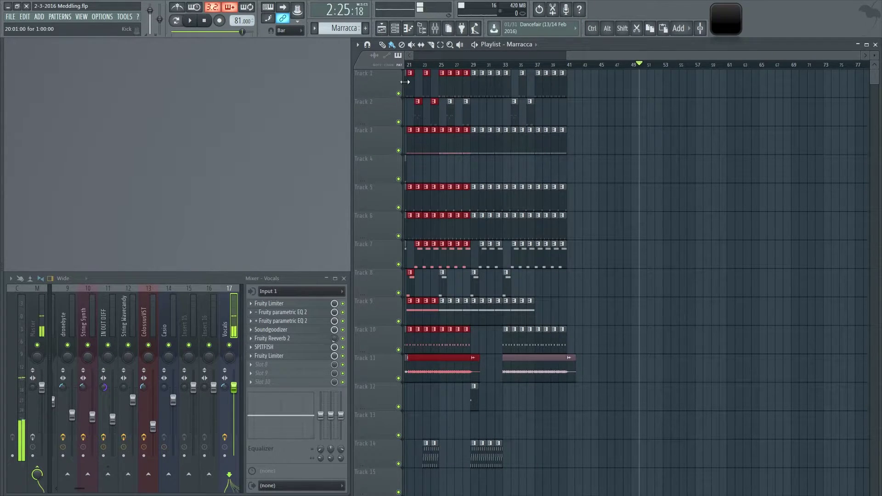
left_click_drag(413, 143, 669, 165)
left_click_drag(756, 380, 659, 69)
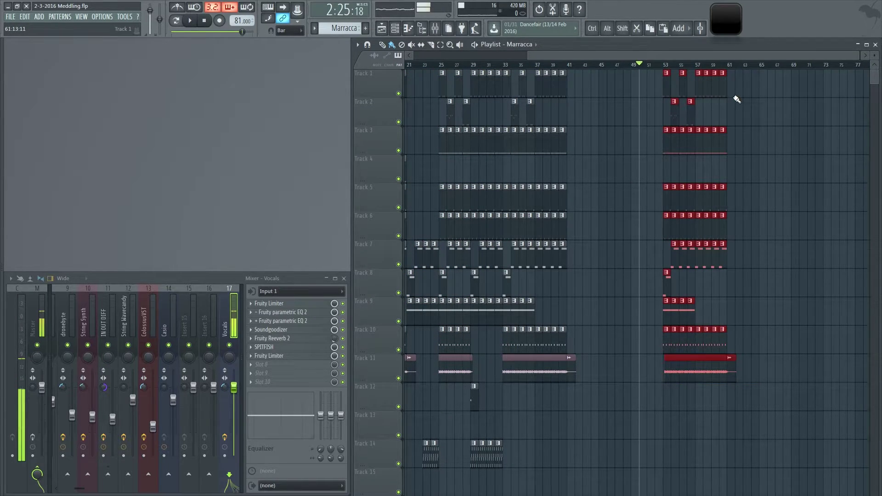
Duplicate the selected block of clips repeatedly, one copy after another, behind the block at bar 53.
key("ctrl+b")
key("ctrl+b")
key("ctrl+b")
key("ctrl+b")
key("ctrl+b")
key("ctrl+b")
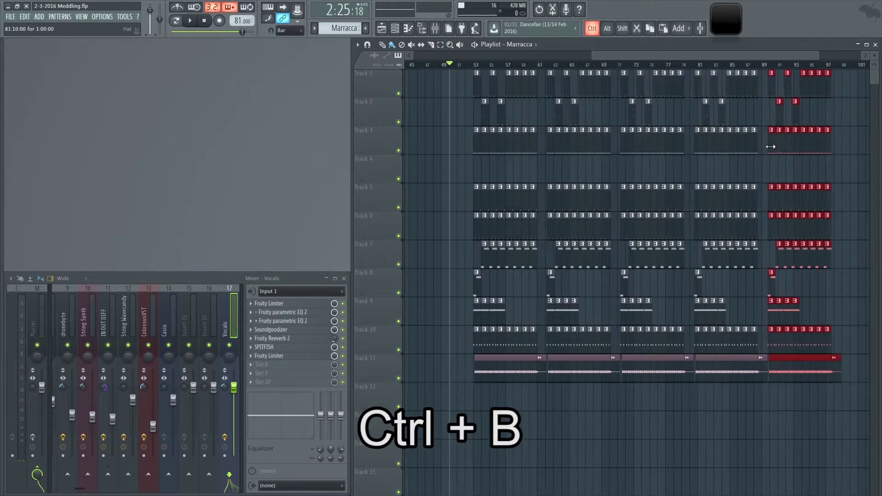
Select all clip blocks from bar 53 to the end on Tracks 1 to 11 and delete them.
scroll(765, 249, "down", 3)
left_click_drag(810, 437, 583, 89)
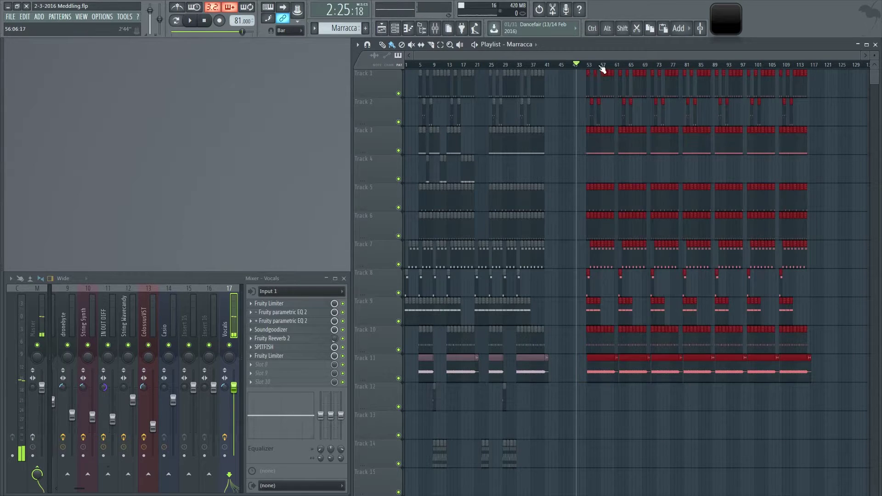
key("Delete")
Select all clips from bar 25 to the end on Tracks 1 to 14 and duplicate them to start at bar 42.
scroll(713, 268, "up", 4)
scroll(714, 269, "down", 1)
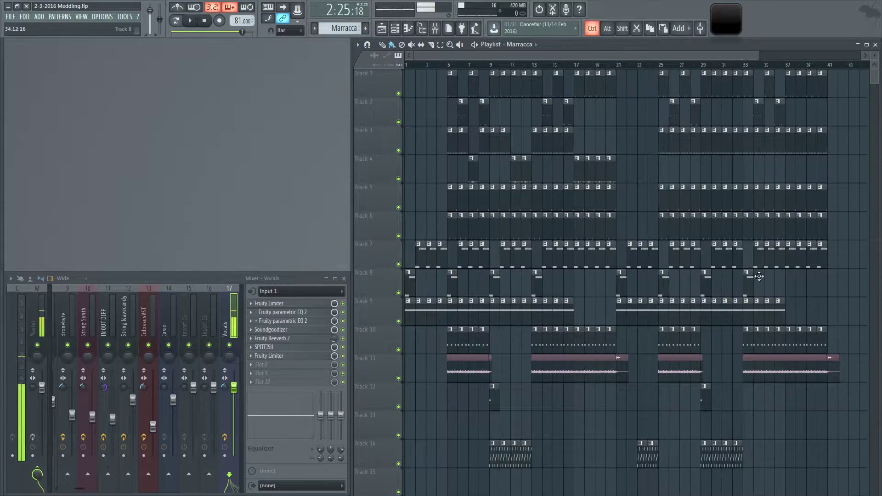
left_click_drag(848, 439, 656, 43)
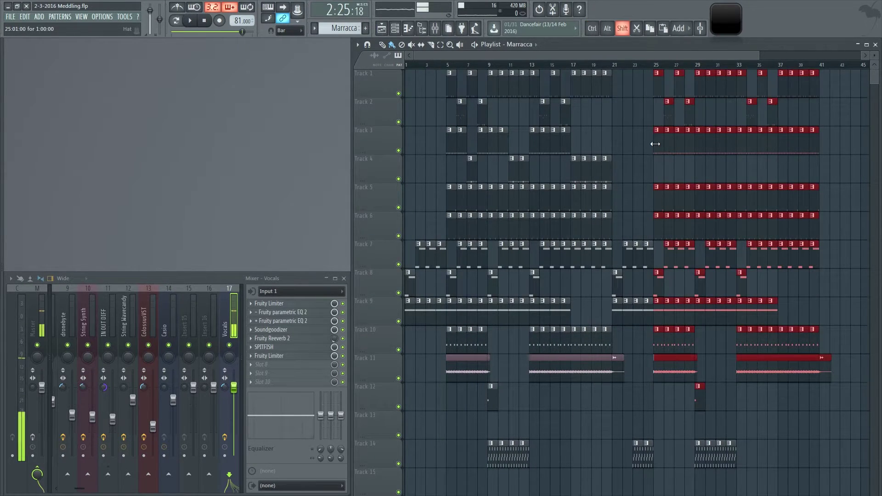
left_click_drag(656, 143, 836, 134)
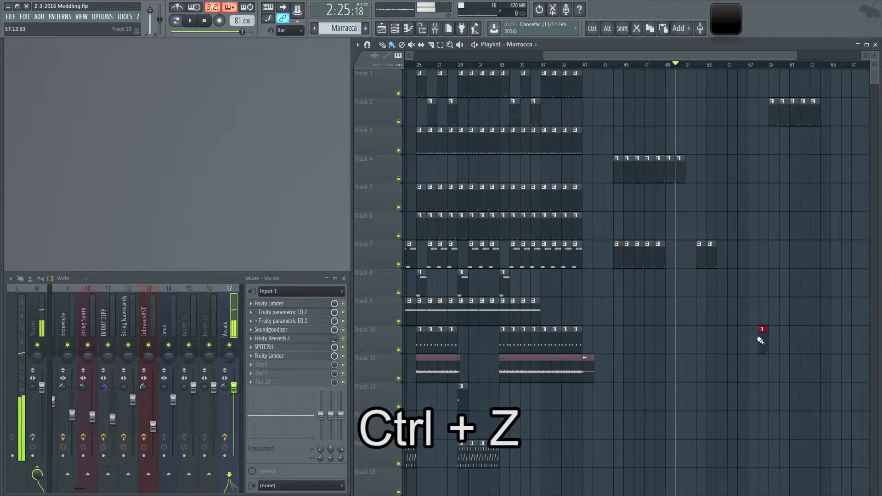
Paint scattered rows of clips on Tracks 2, 4, 6, 7, 9, 10 and 13 between bars 44 and 63.
left_click_drag(758, 338, 740, 342)
left_click_drag(700, 425, 626, 424)
mouse_move(720, 312)
left_mouse_down()
mouse_move(720, 323)
mouse_move(741, 315)
left_mouse_up()
left_click(794, 226)
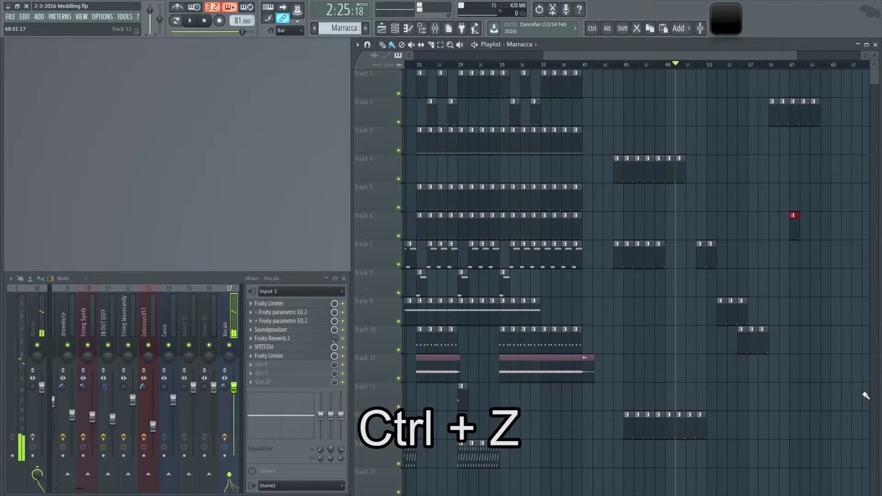
Undo and redo the last painted clip on Track 6 several times.
key("ctrl+z")
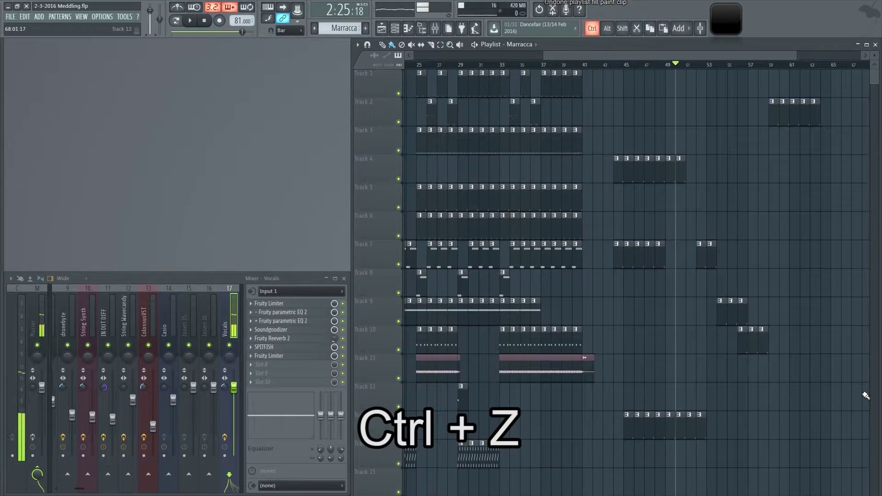
key("ctrl+z")
key("ctrl+z")
key("ctrl+z")
key("ctrl+z")
key("ctrl+z")
key("ctrl+z")
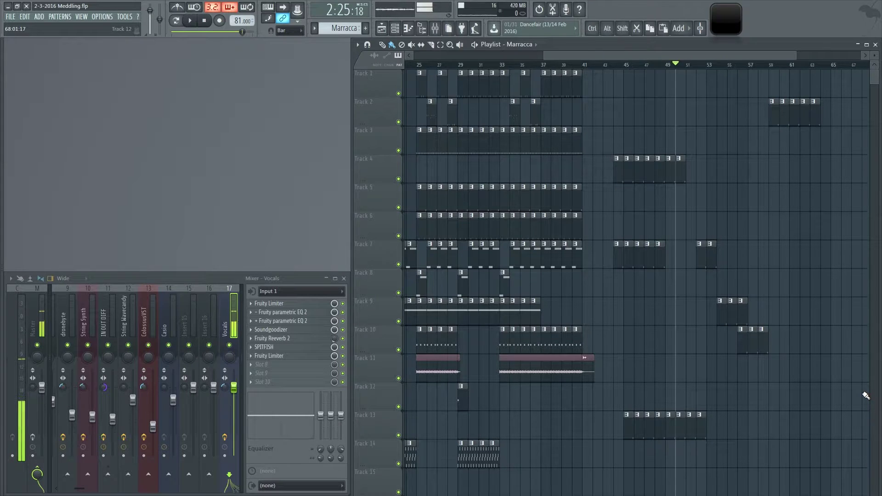
key("ctrl+z")
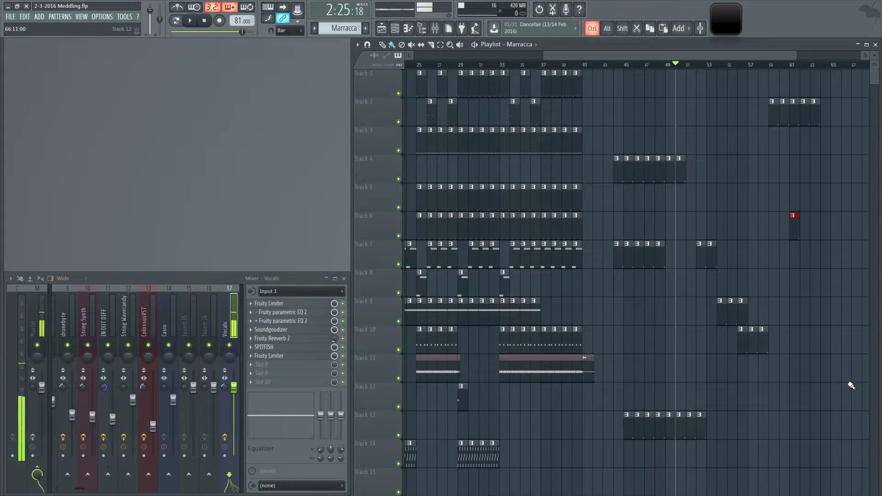
Step back through the undo history until all painted clips after bar 43 are removed.
key("ctrl+alt+z")
key("ctrl+alt+z")
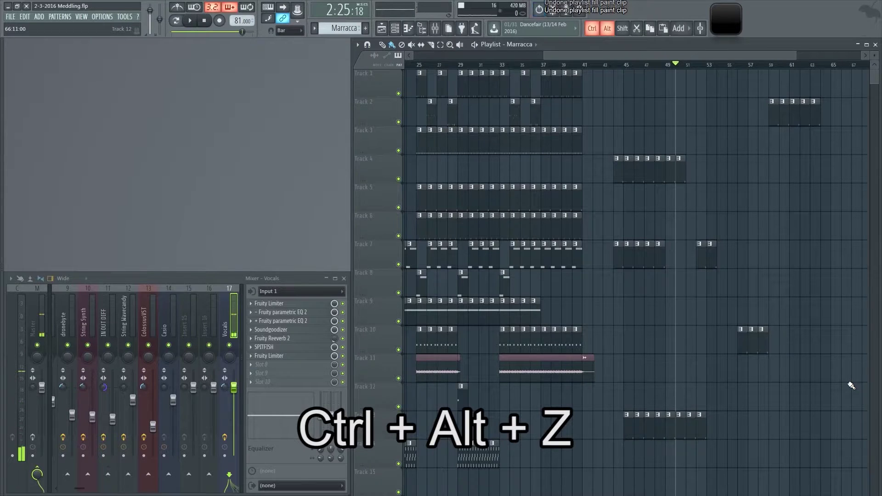
key("ctrl+alt+z")
key("ctrl+alt+z")
key("ctrl+alt+z")
key("ctrl+alt+z")
key("ctrl+alt+z")
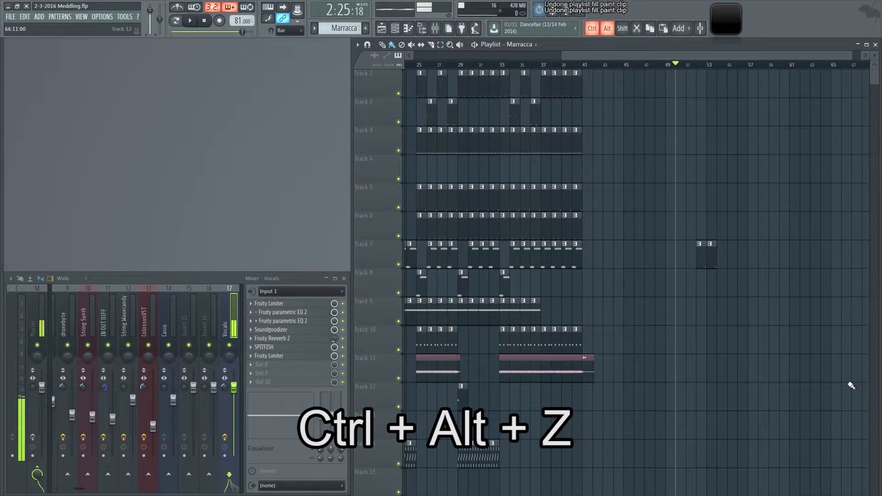
key("ctrl+alt+z")
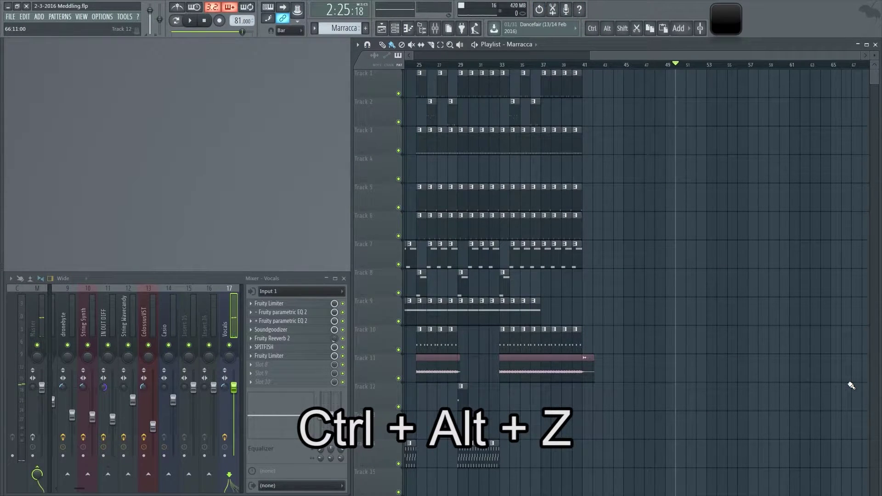
Check the maximum undo levels in the general settings and close the settings window.
key("F10")
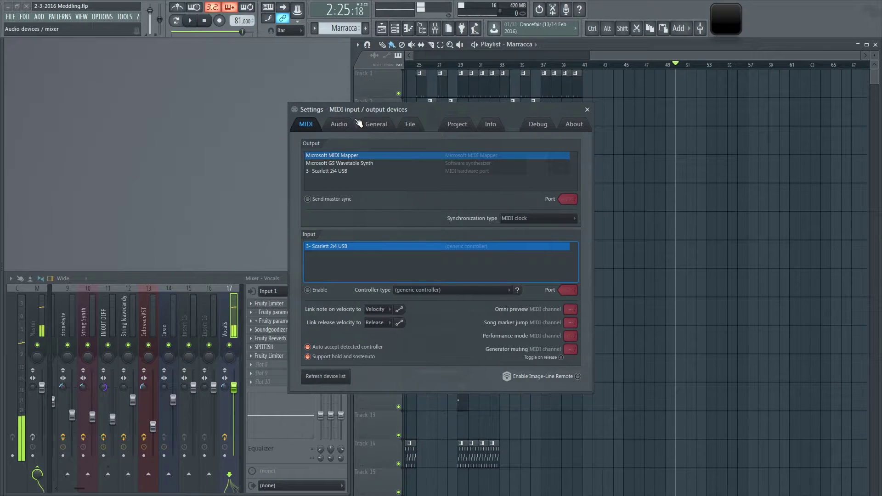
left_click(339, 124)
left_click(373, 125)
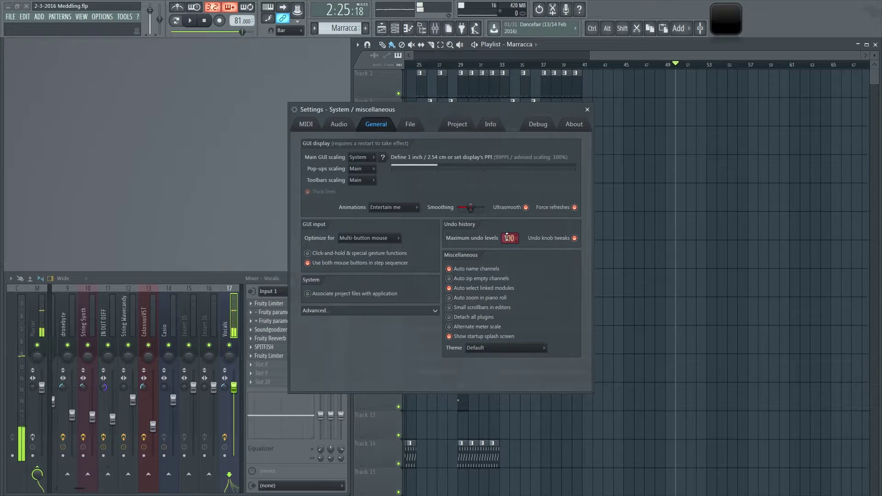
left_click(588, 110)
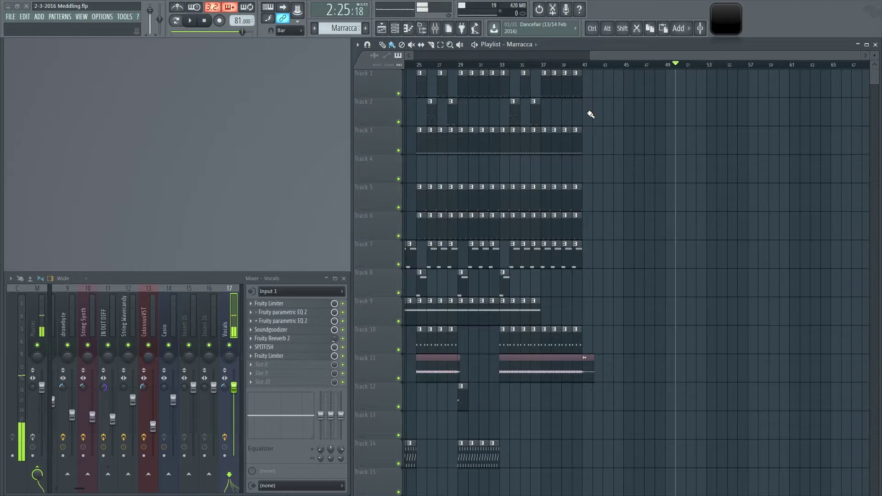
Add a time marker named Intro at bar 1 of the playlist.
key("alt+t")
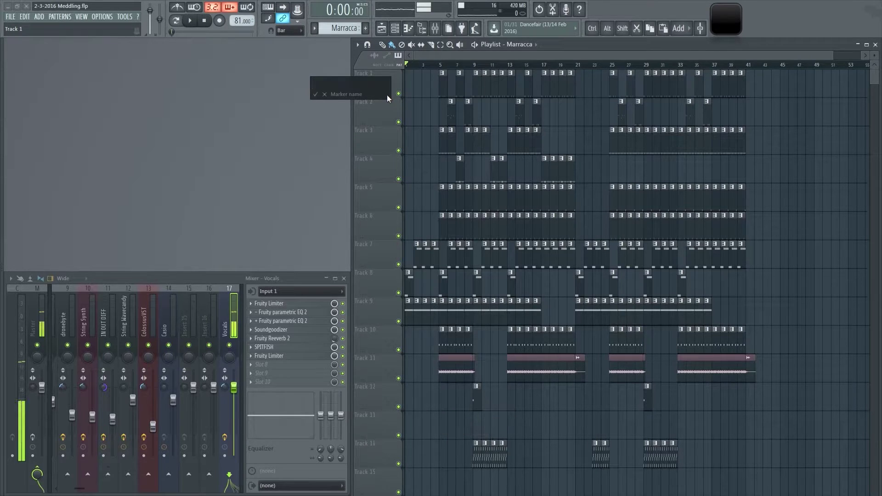
type("Intro")
key("Return")
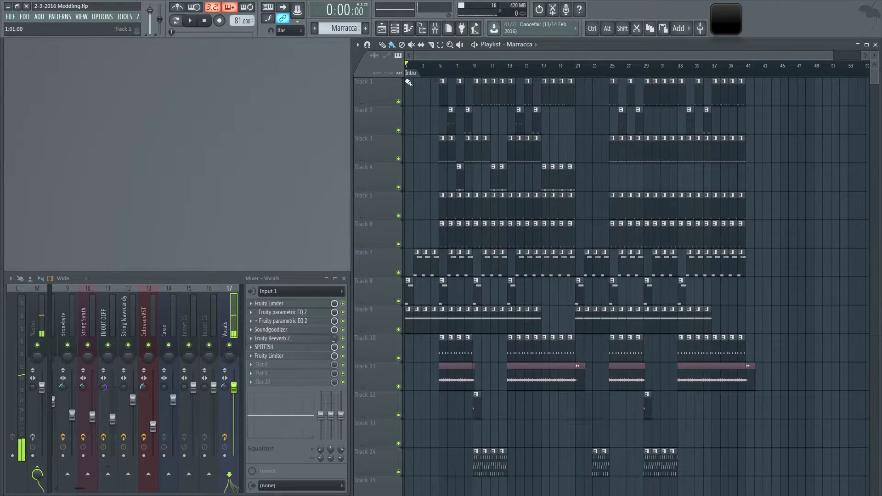
Add a time marker named Chorus at bar 5 of the playlist.
right_click(441, 75)
left_click(453, 78)
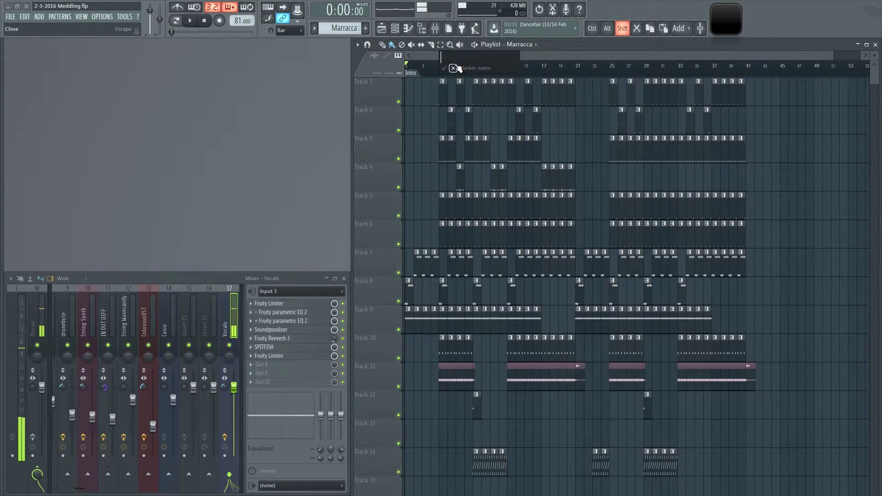
type("Chros")
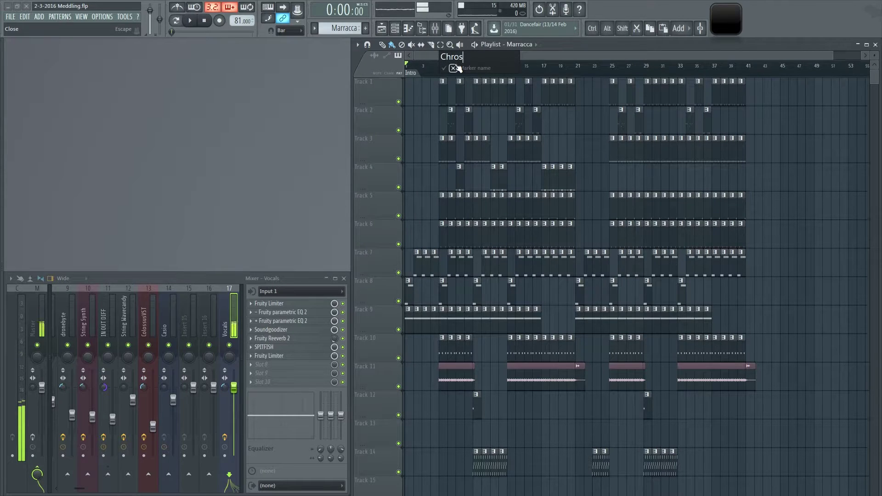
type("rus")
key("Return")
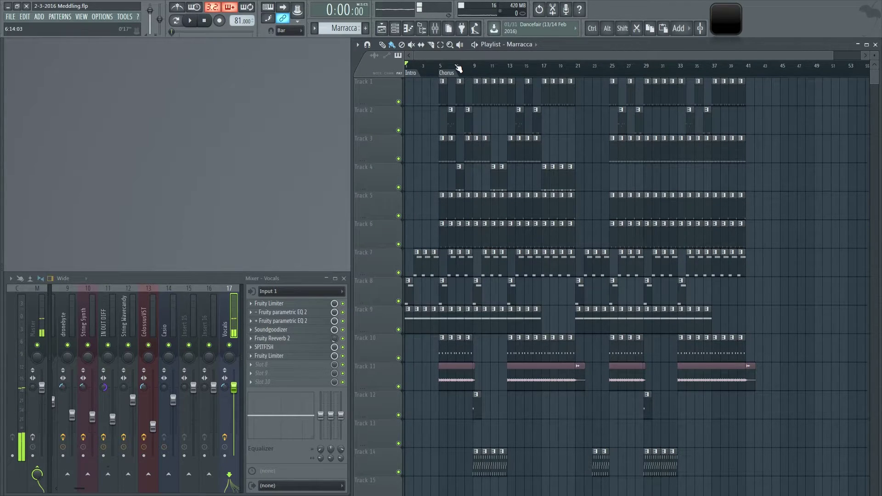
Add a time marker named Verse and place it at bar 17.
left_click(550, 69)
left_click(543, 72)
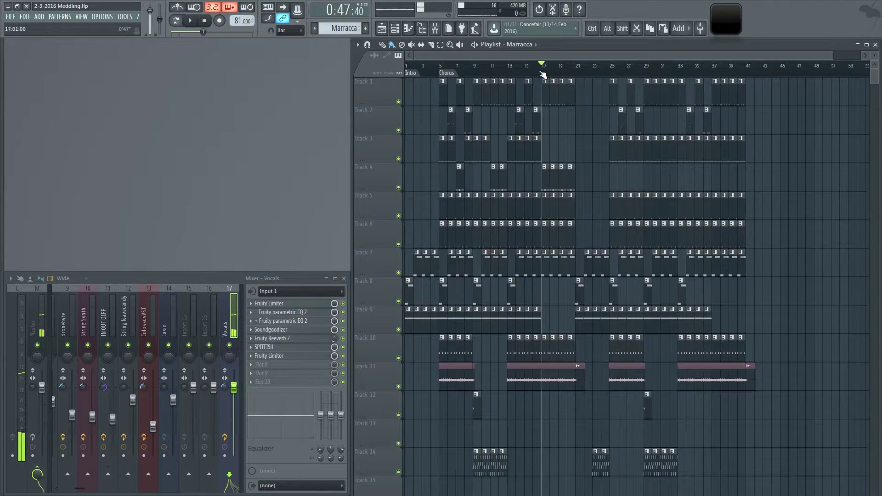
key("alt+t")
type("Verse")
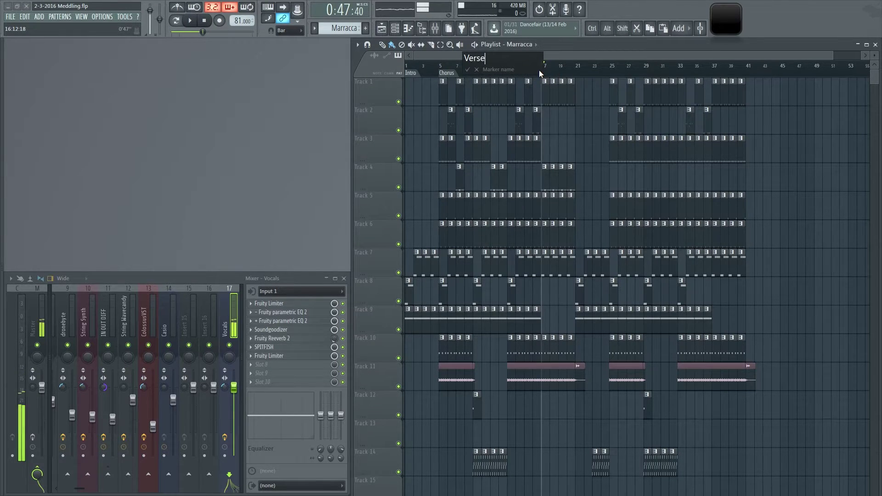
key("Return")
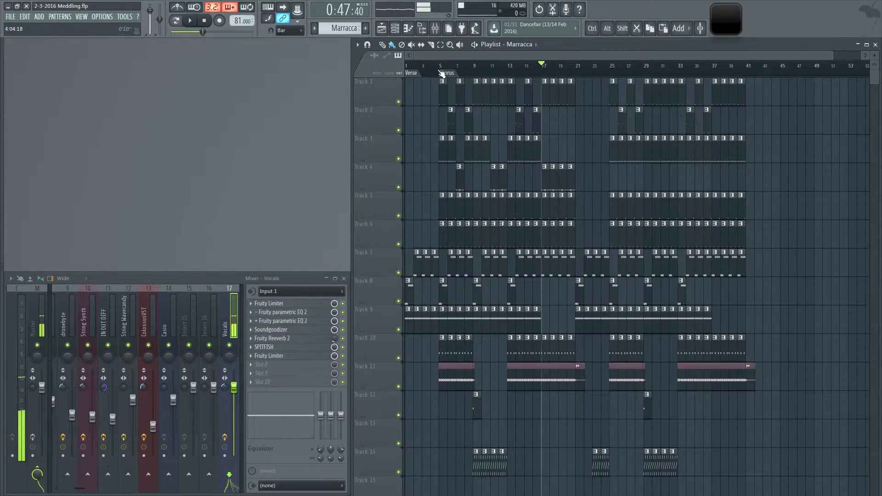
left_click_drag(407, 77, 536, 95)
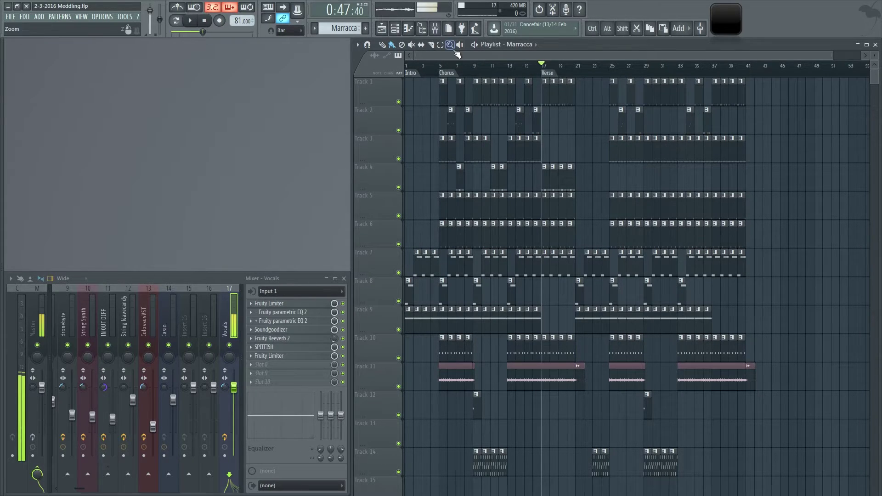
Select the Chorus section and then the Verse section by their time markers, and clear the selection.
left_click(448, 77)
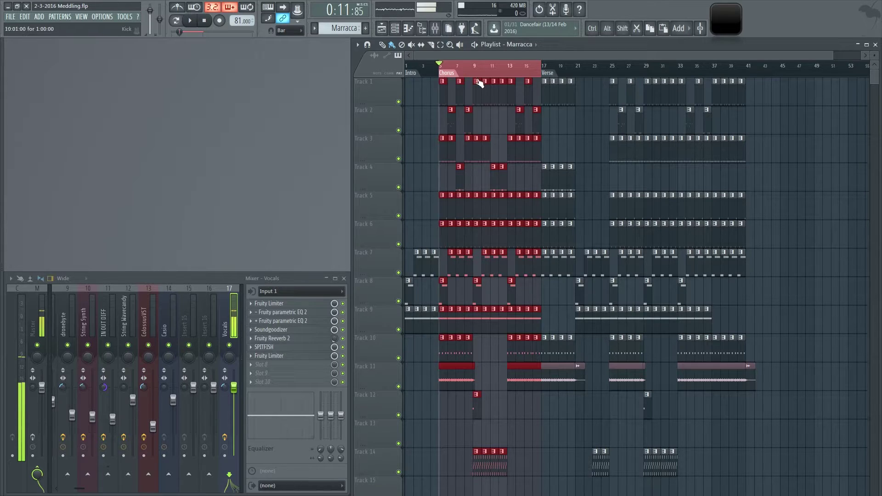
left_click(549, 74)
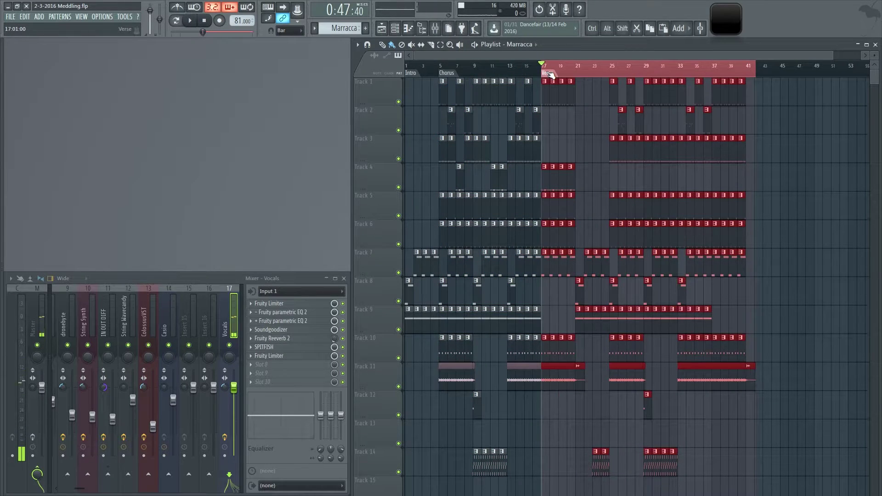
left_click(533, 68)
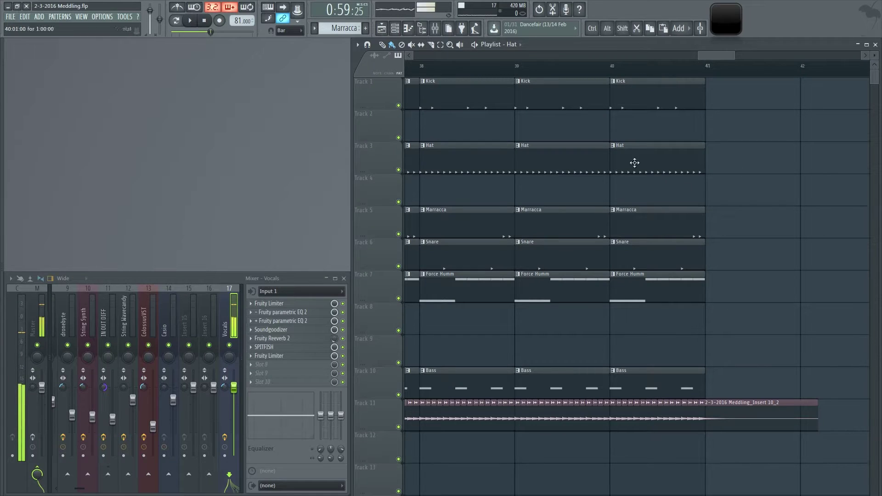
Move the last Hat clip on Track 3 to bar 41 and back to bar 40, viewing the main snap options in between.
left_click_drag(633, 162, 731, 172)
left_click(296, 32)
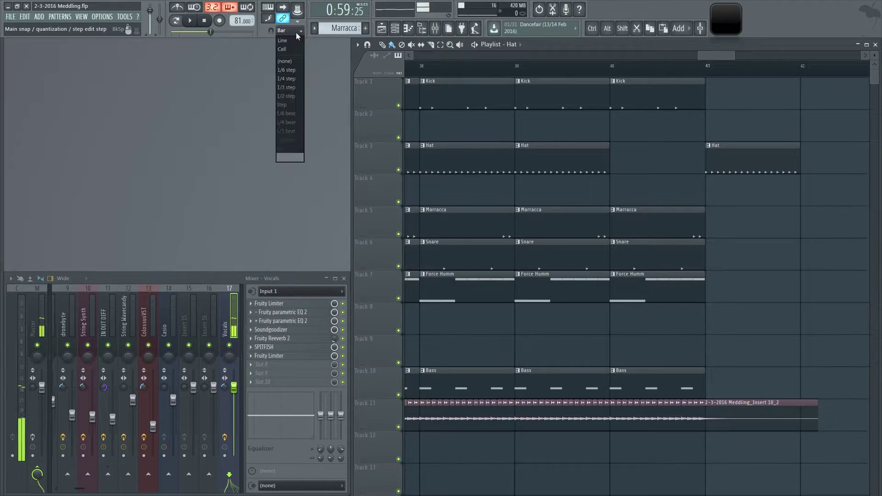
left_click(296, 32)
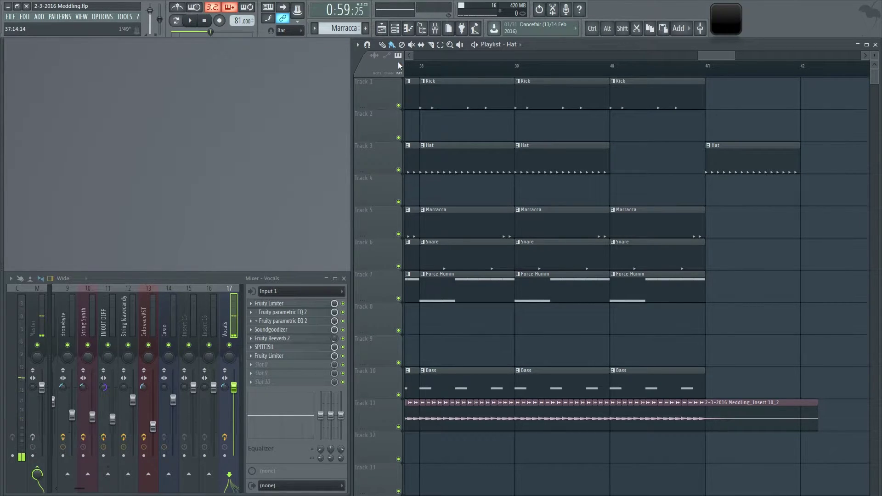
left_click(368, 45)
left_click_drag(720, 147, 663, 178)
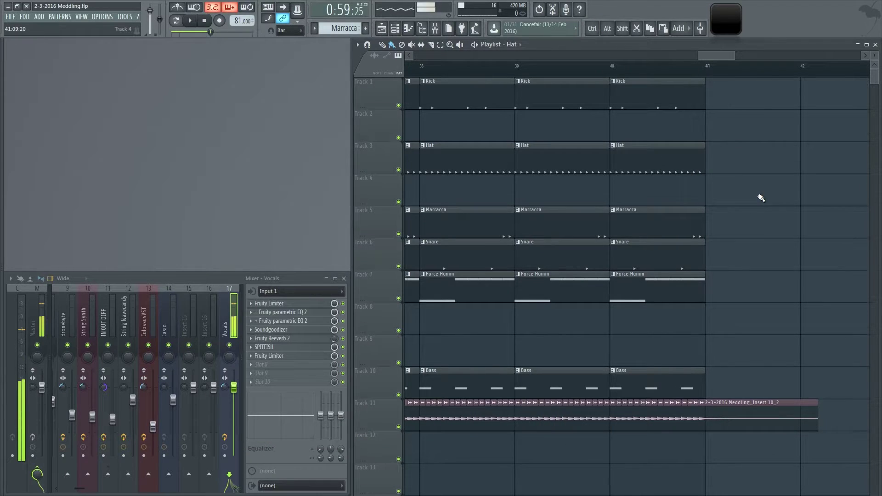
Slice the Hat, Marracca, Snare and Force Humm clips on Tracks 3 to 7 about halfway through bar 40.
key("alt")
key("shift")
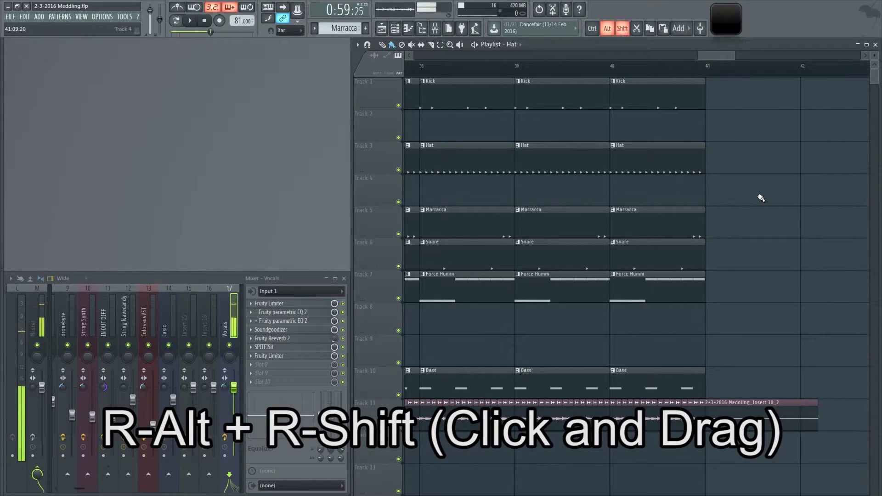
left_click_drag(754, 171, 655, 300)
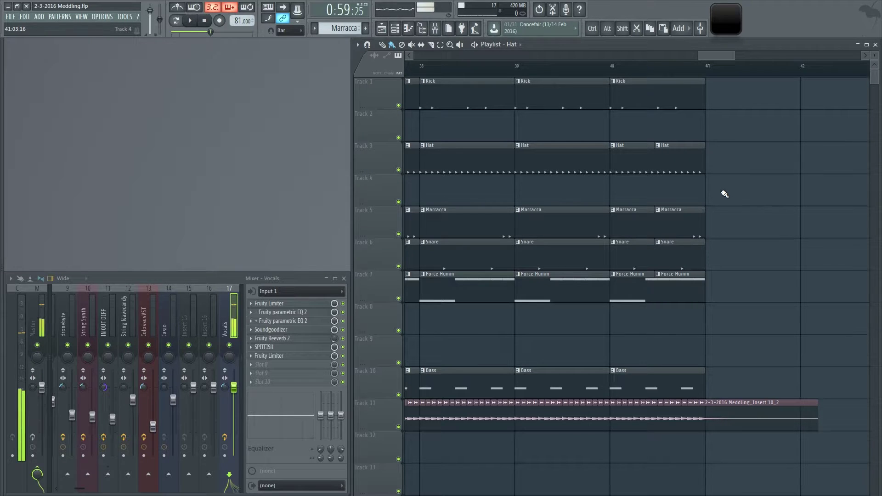
Cut a short gap out of the sliced Hat, Marracca, Snare and Force Humm clips in bar 40 and slice off their ends.
key("alt+shift")
left_click_drag(766, 289, 760, 257)
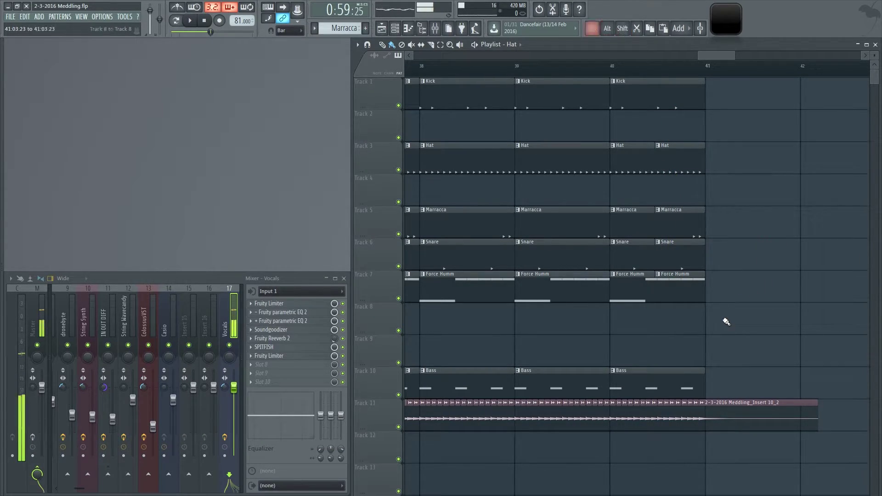
left_click_drag(726, 322, 681, 144, "ctrl")
left_click(775, 225, "ctrl")
left_click_drag(716, 321, 673, 132, "alt+shift")
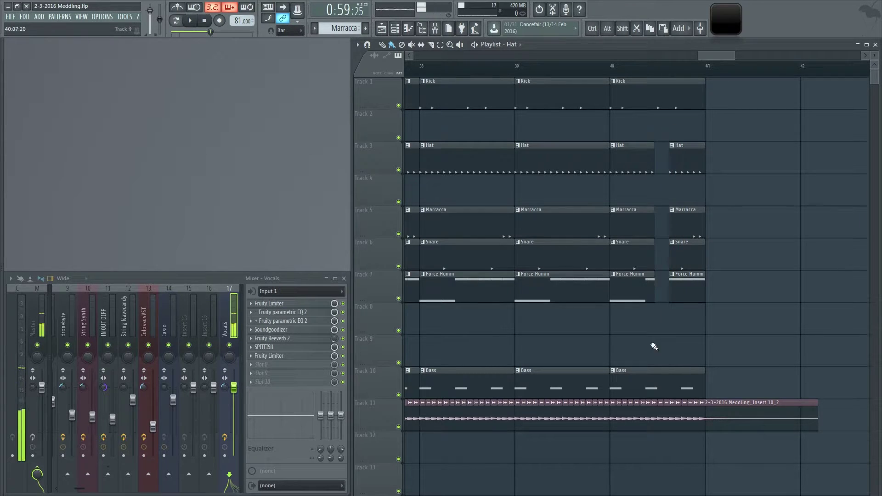
left_click_drag(669, 317, 688, 120)
left_click_drag(700, 296, 680, 133)
Slice the Track 11 audio clip just before bar 41 and cut its tail away in successive slices to shortly after bar 41.
left_click_drag(723, 449, 730, 356)
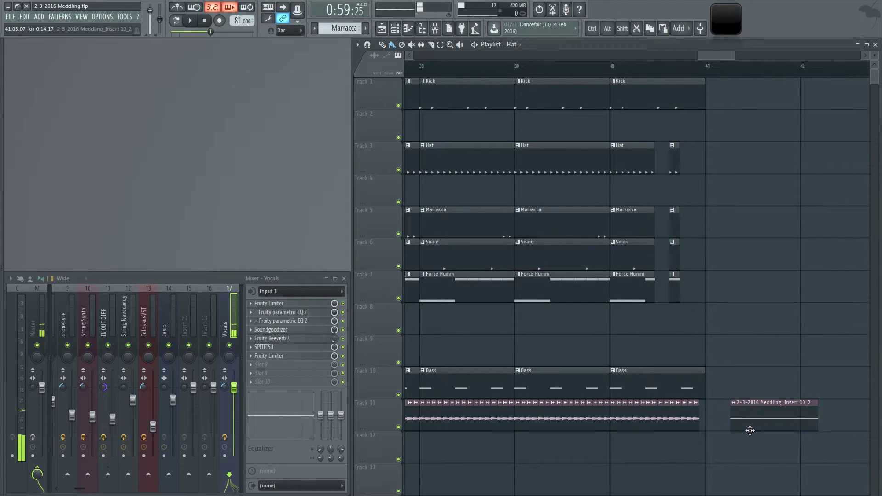
key("ctrl+z")
left_click(762, 421)
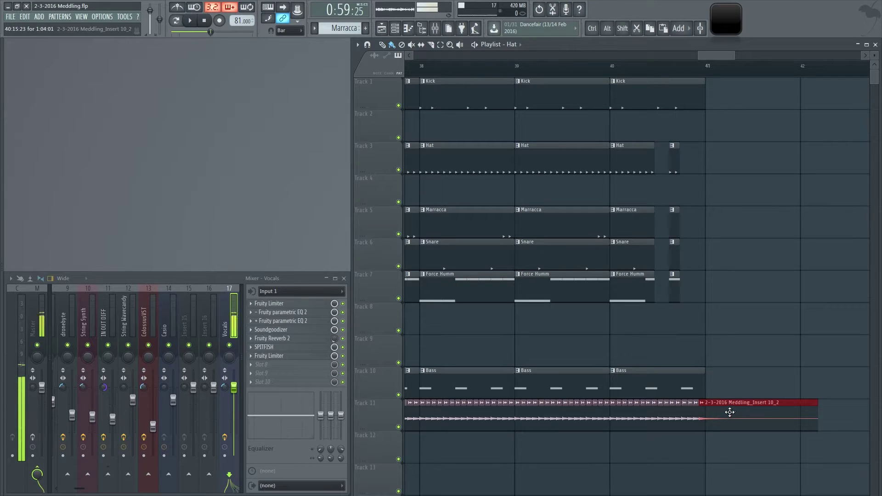
left_click_drag(795, 454, 787, 370)
left_click_drag(762, 455, 756, 374)
left_click_drag(738, 448, 726, 374)
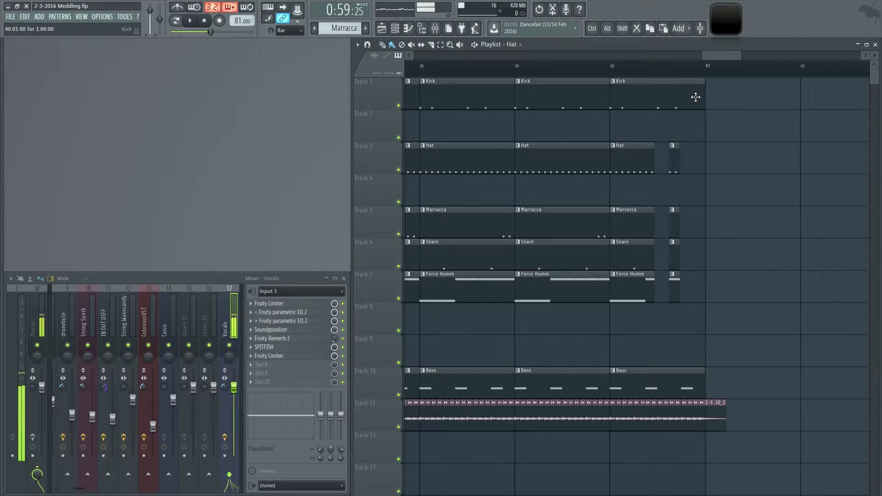
Play the song from bar 41 and extend the end of the Track 11 audio clip to just past bar 42.
left_click(710, 71)
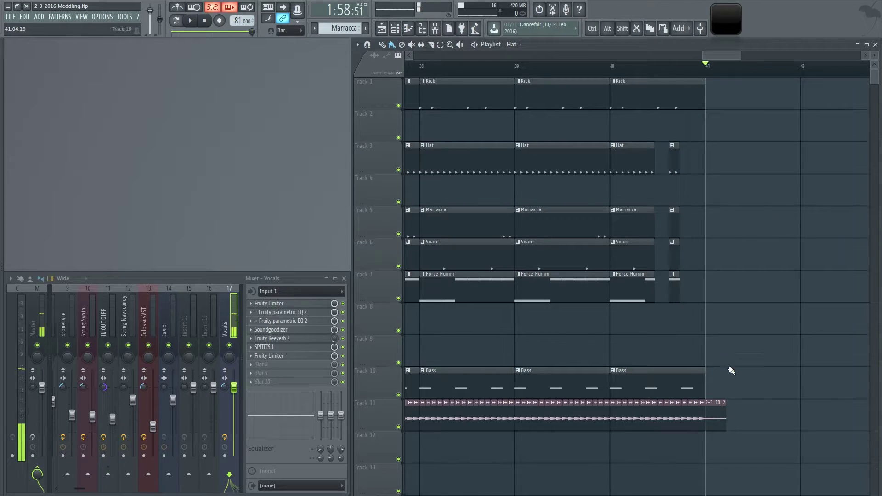
key("space")
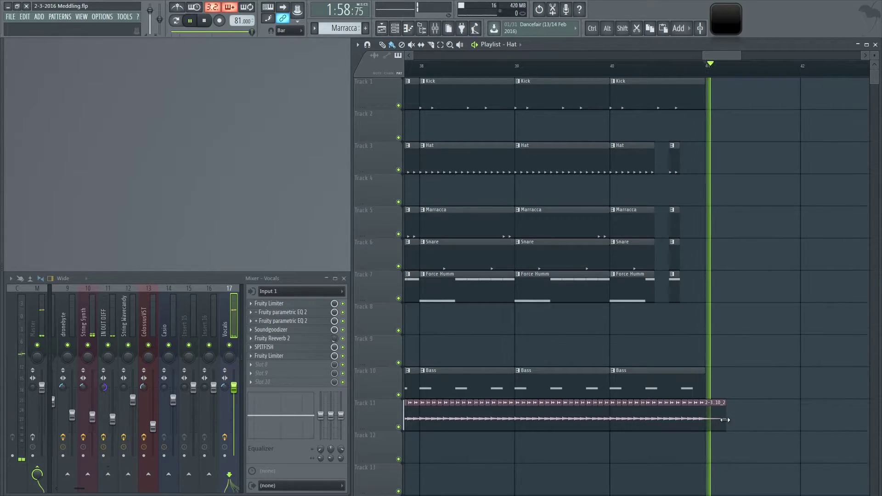
left_click_drag(726, 415, 821, 416)
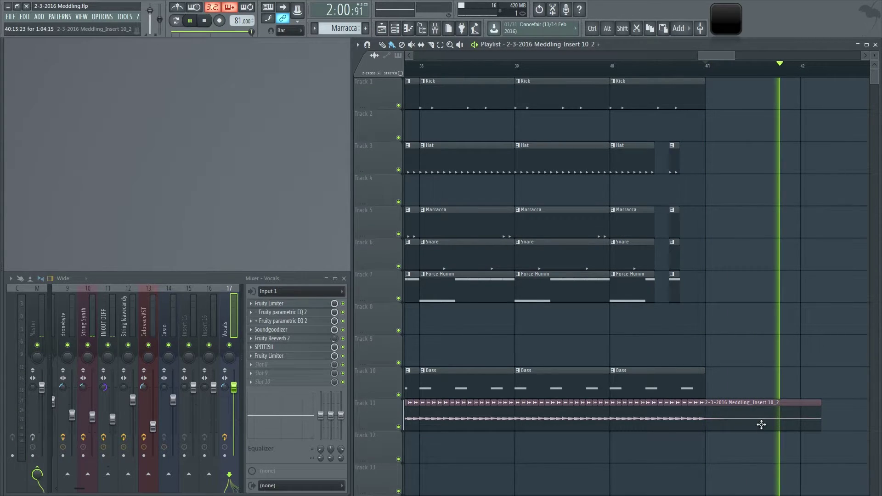
Stop playback, slice the Track 11 audio clip shortly after bar 41 and delete the tail behind the cut.
key("space")
left_click_drag(727, 435, 728, 362)
right_click(771, 416)
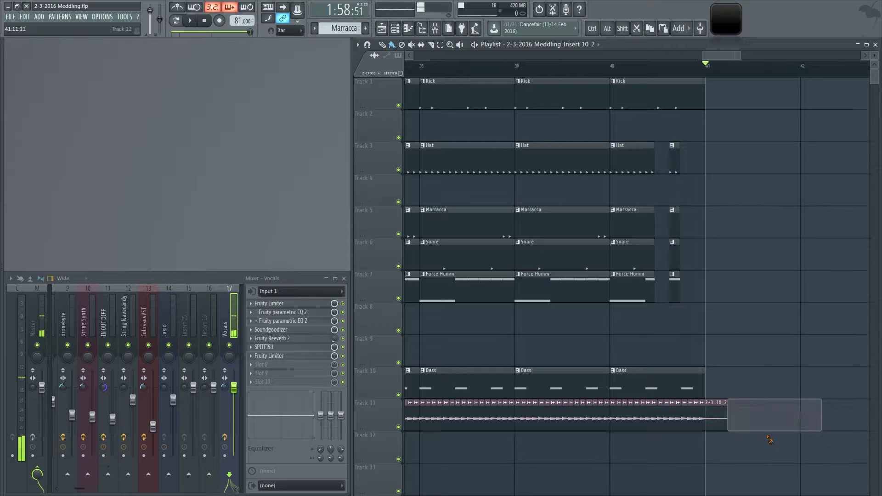
right_click(758, 289, "ctrl")
right_click(848, 303, "ctrl")
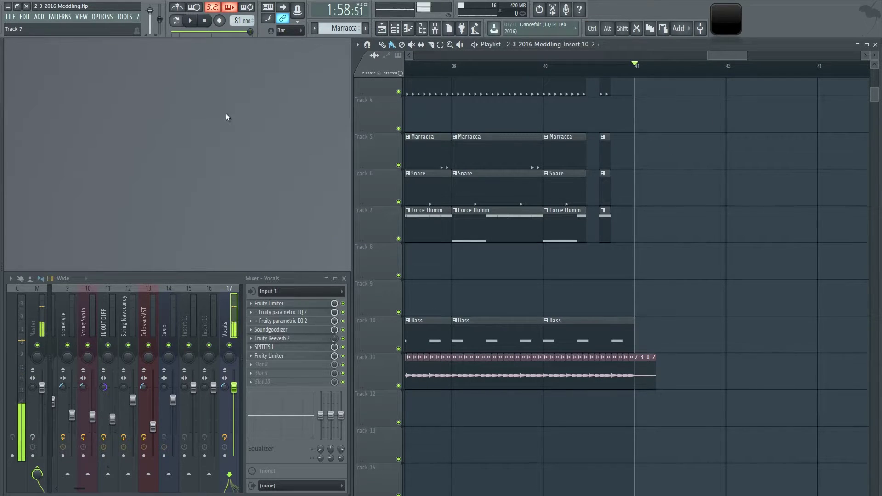
Show the channel rack and switch the current pattern to Kick #2.
key("F6")
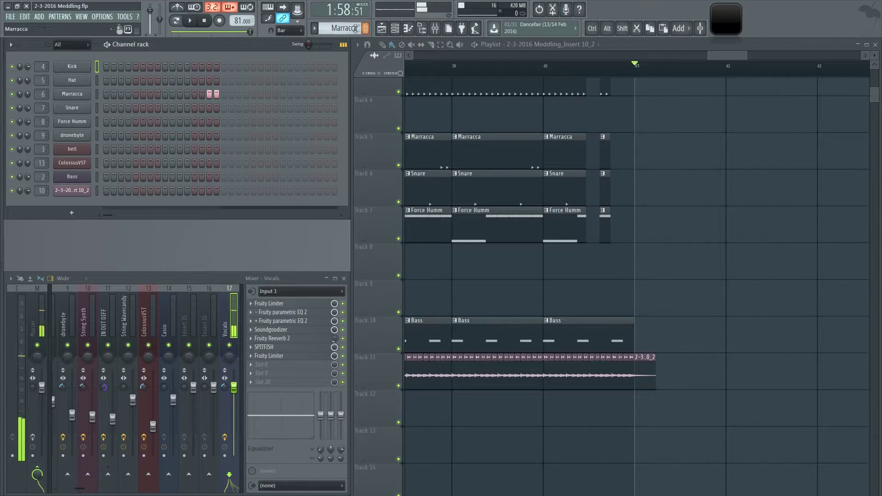
left_click_drag(352, 28, 352, 42)
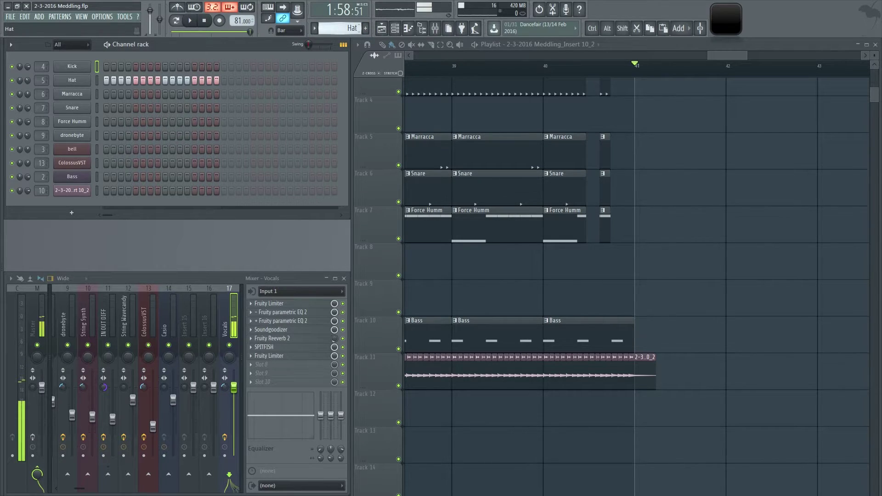
scroll(344, 28, "up", 1)
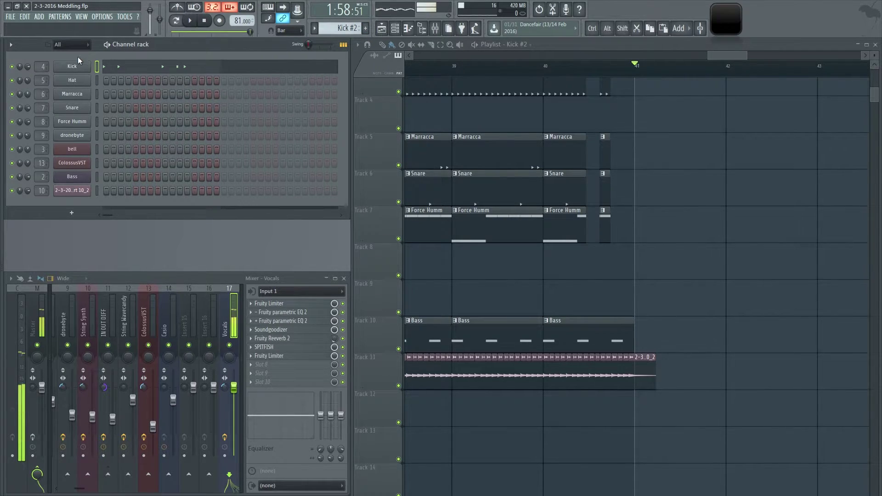
left_click(78, 67)
left_click(75, 67)
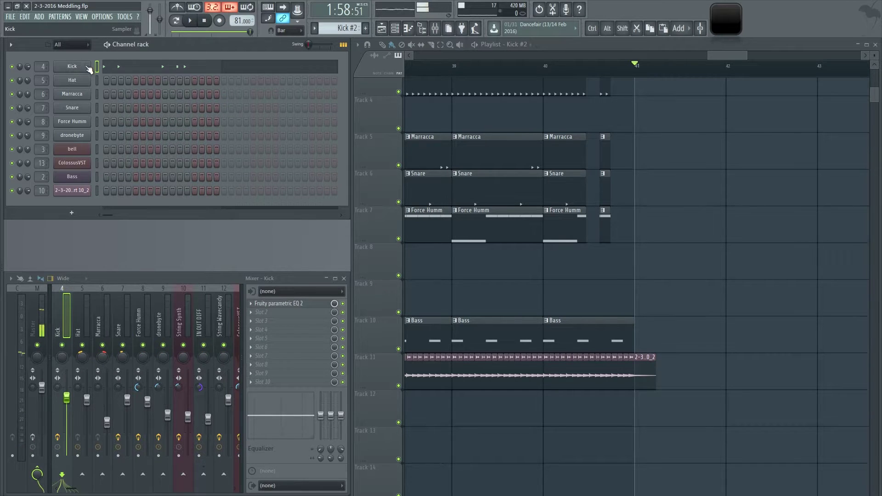
Clone the Kick channel in the channel rack.
right_click(80, 68)
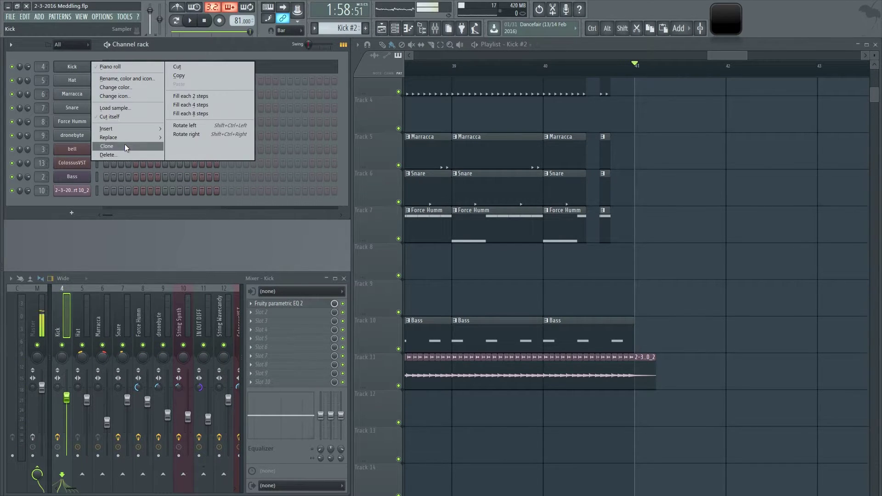
left_click(69, 52)
right_click(77, 66)
key("c")
key("c")
key("c")
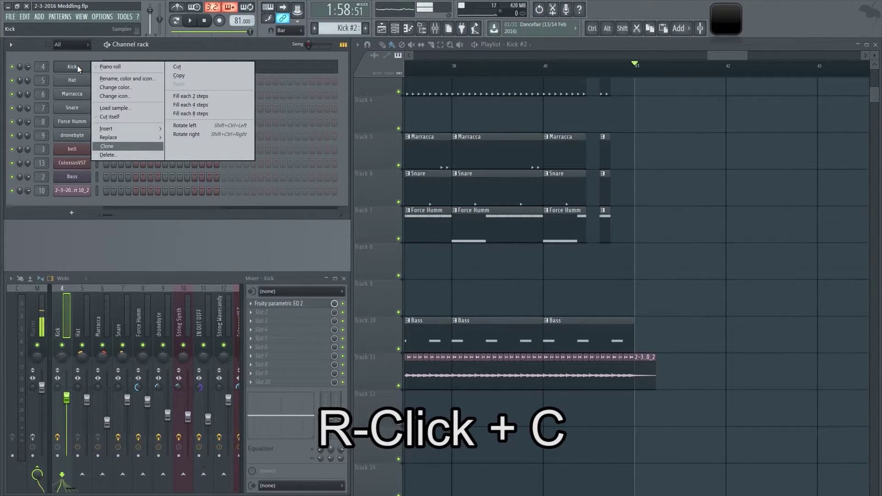
left_click(77, 60)
right_click(86, 65)
key("c")
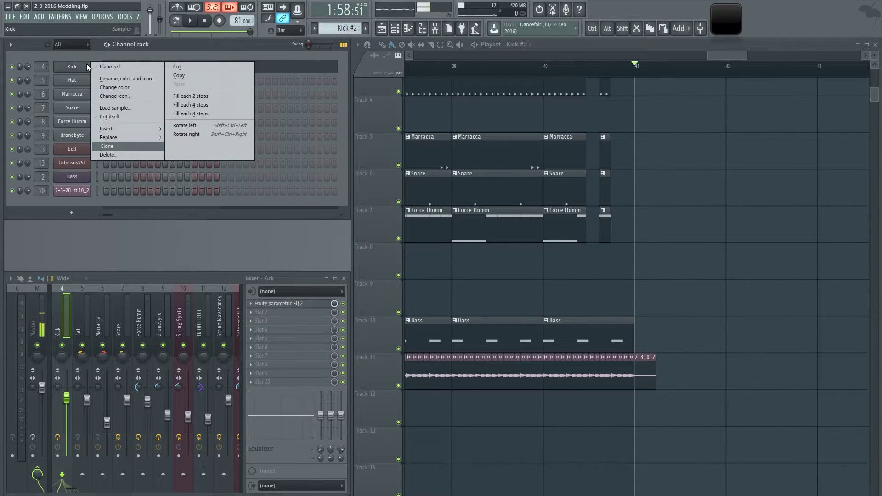
key("Return")
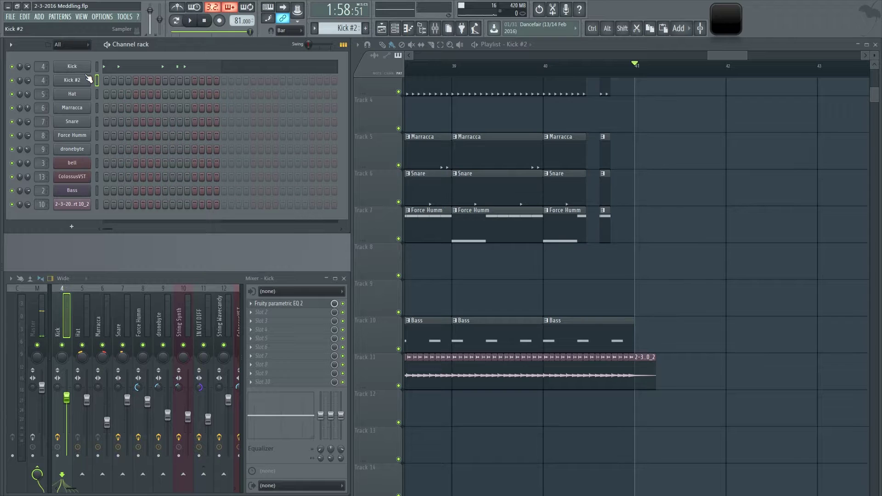
Delete the cloned Kick #2 channel and confirm its removal.
right_click(87, 80)
key("d")
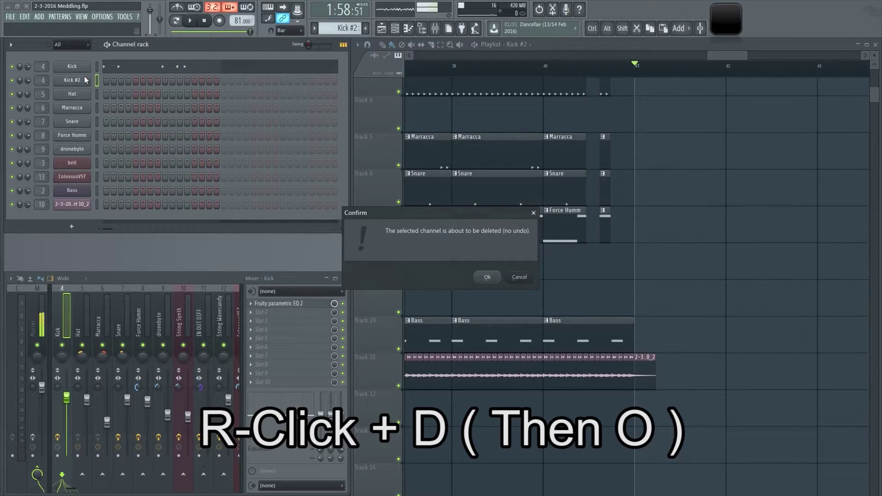
left_click(487, 277)
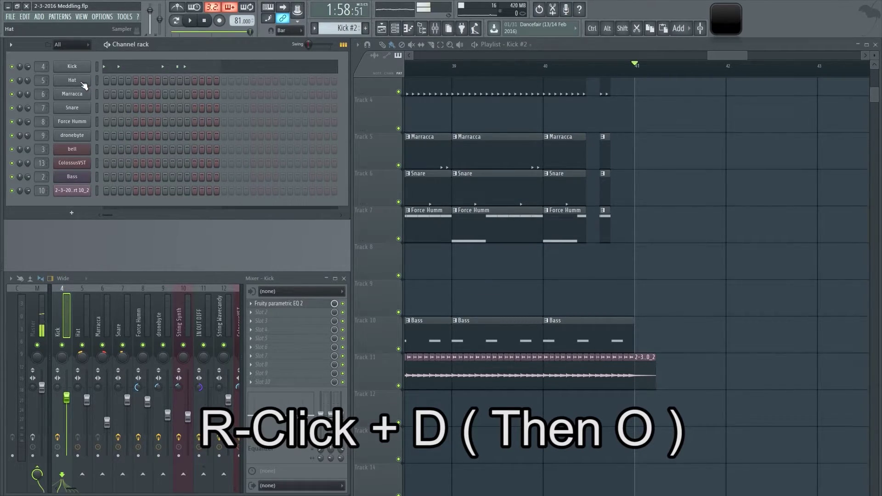
Clone the Hat and Marracca channels and delete the clones Hat #3, Hat #4 and Marracca #2 again.
right_click(83, 84)
key("c")
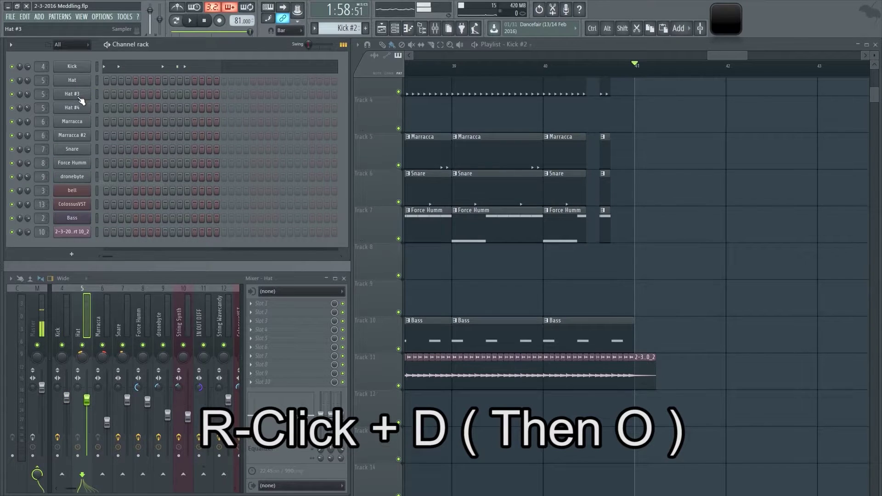
right_click(81, 99)
key("d")
key("o")
right_click(77, 97)
key("d")
key("o")
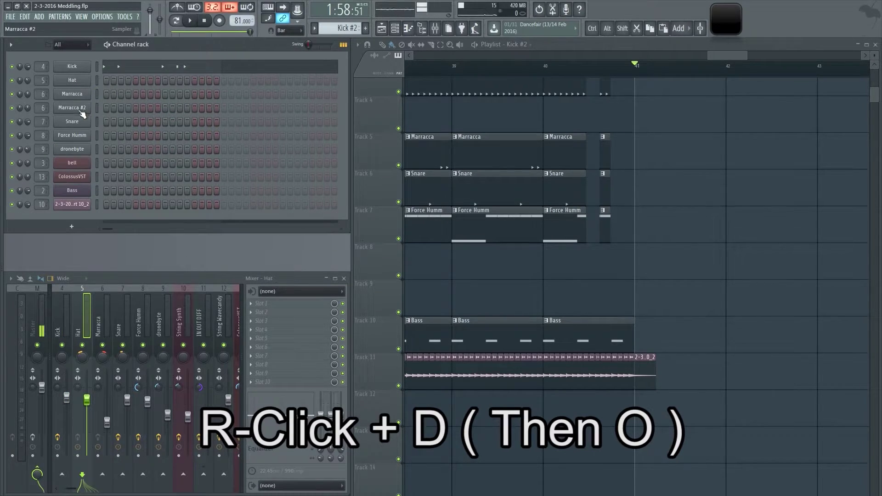
right_click(80, 109)
key("d")
key("o")
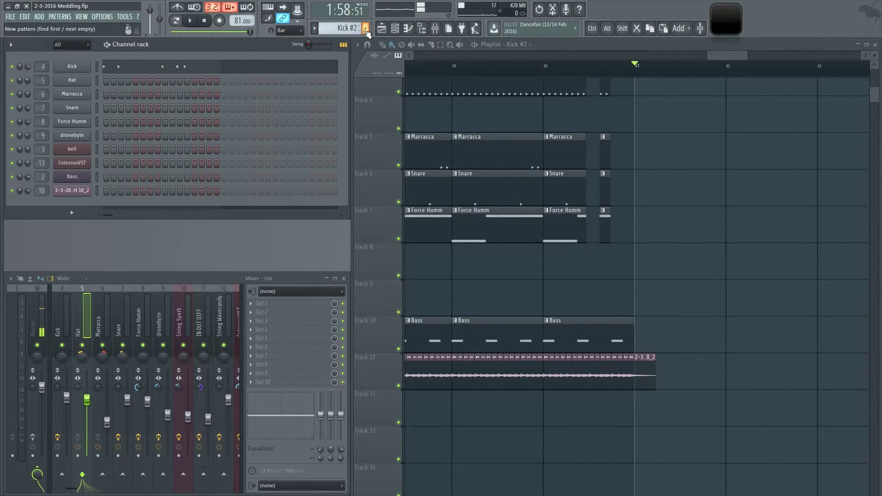
Create a new empty pattern with Snare hits on steps 1, 3, 5, 7, 9 and 11, and play it in pattern mode.
left_click(366, 29)
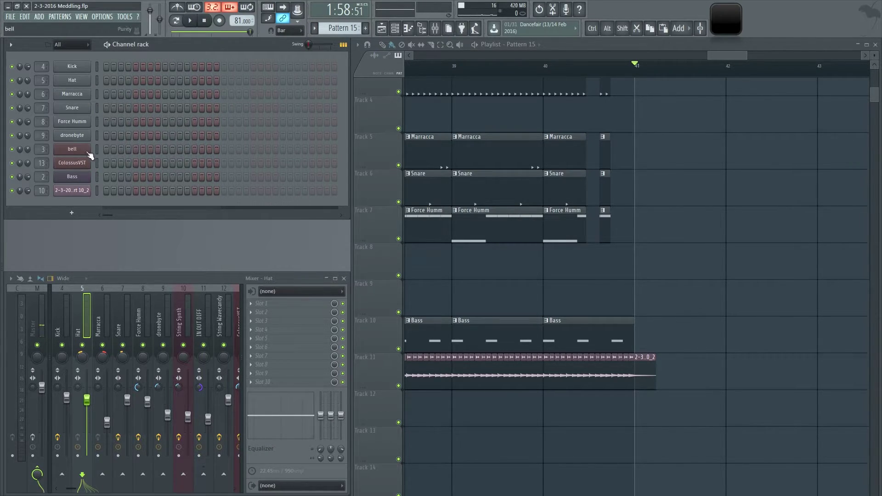
left_click(121, 107)
left_click(128, 107)
left_click(136, 108)
left_click(149, 108)
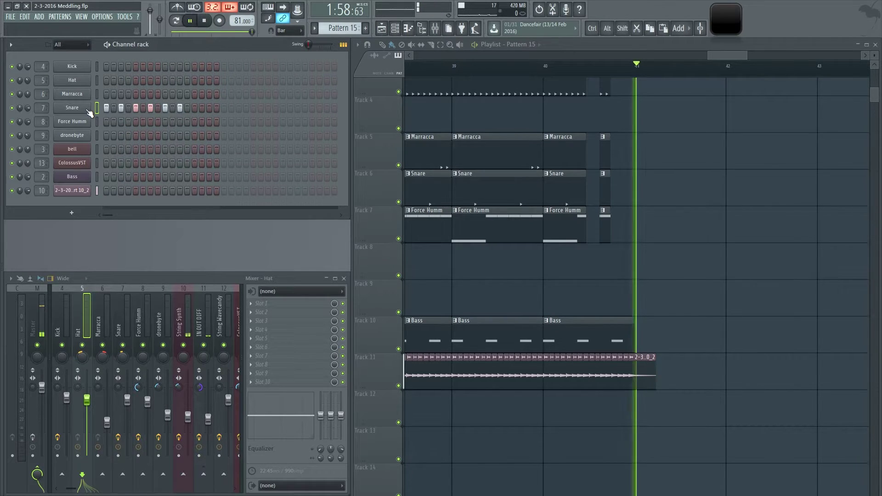
left_click(175, 21)
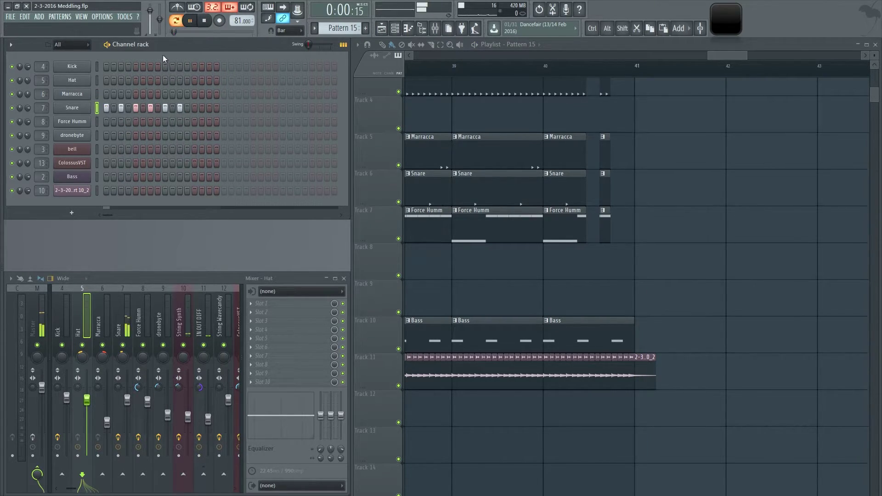
Fill each 2 steps of the Snare channel in Pattern 15.
right_click(79, 109)
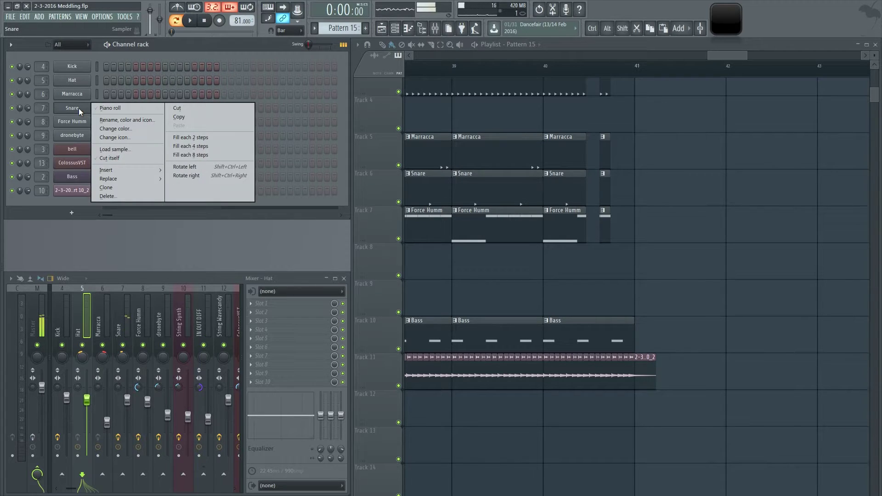
left_click(209, 139)
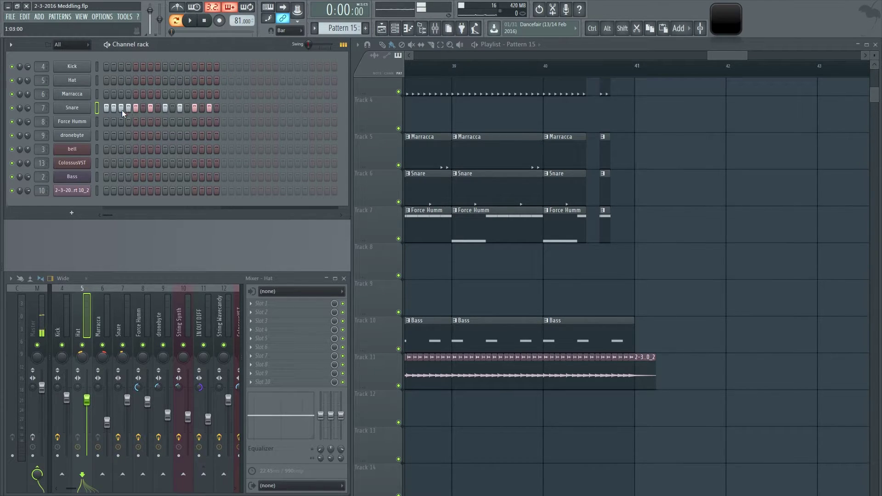
left_click(87, 104)
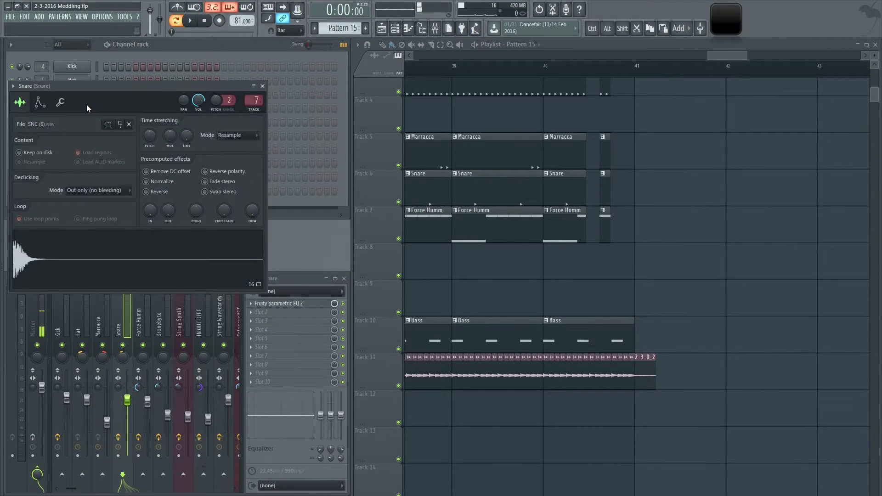
left_click(262, 86)
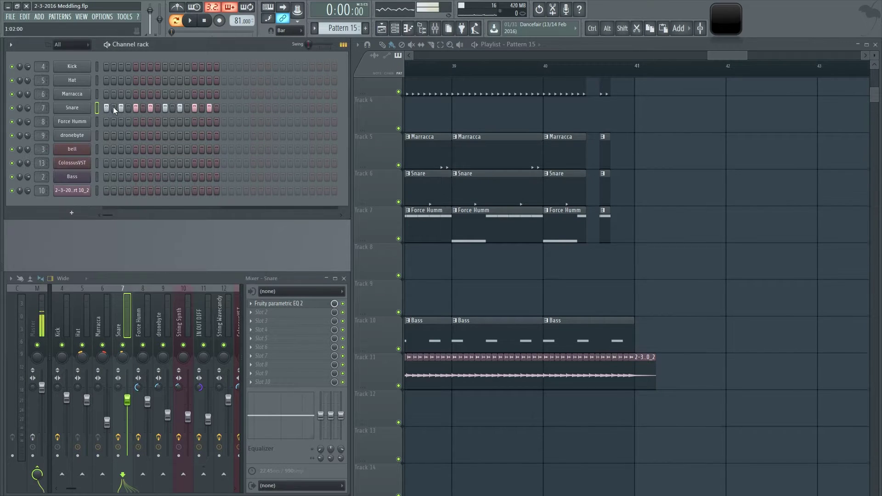
Try to rotate the Snare channel's steps to the right.
left_click(81, 112)
left_click(262, 86)
right_click(78, 114)
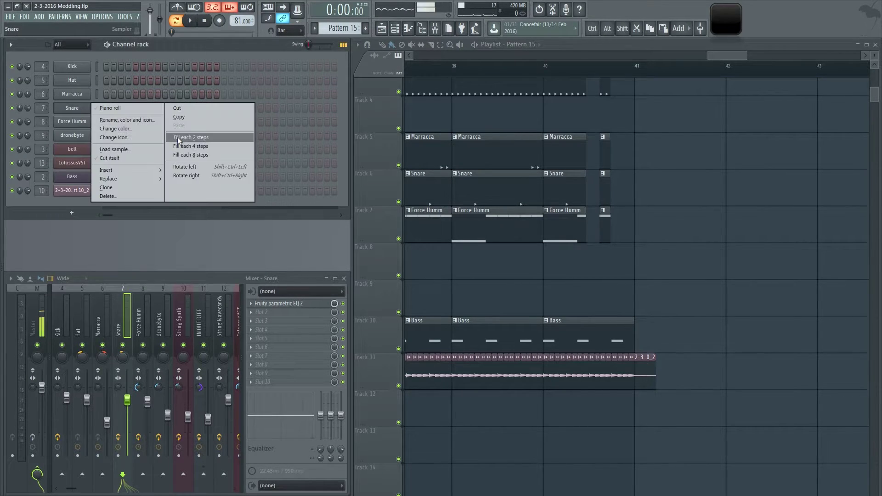
left_click(206, 176)
left_click(87, 110)
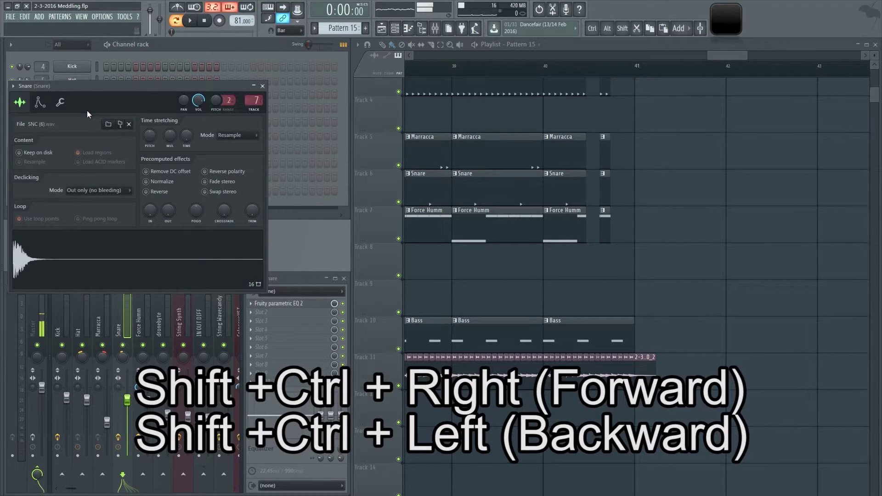
left_click(262, 86)
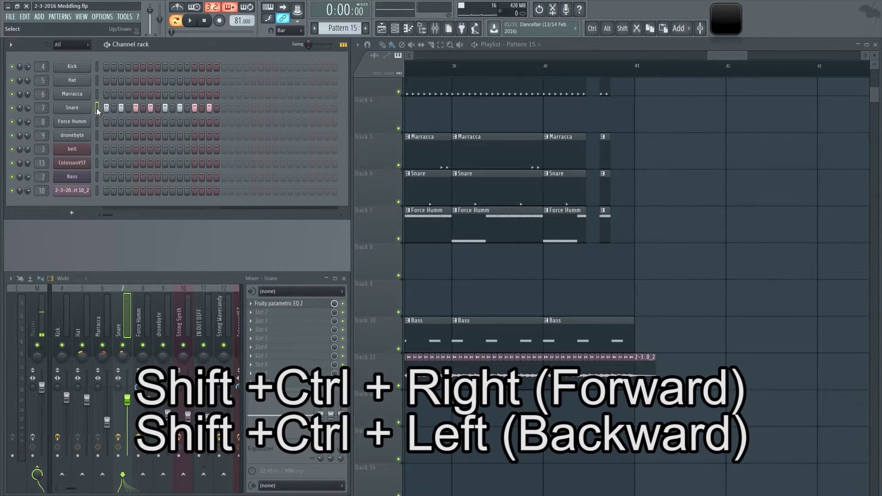
Examine the Snare notes of Pattern 15 in the piano roll and return to the channel rack.
key("F7")
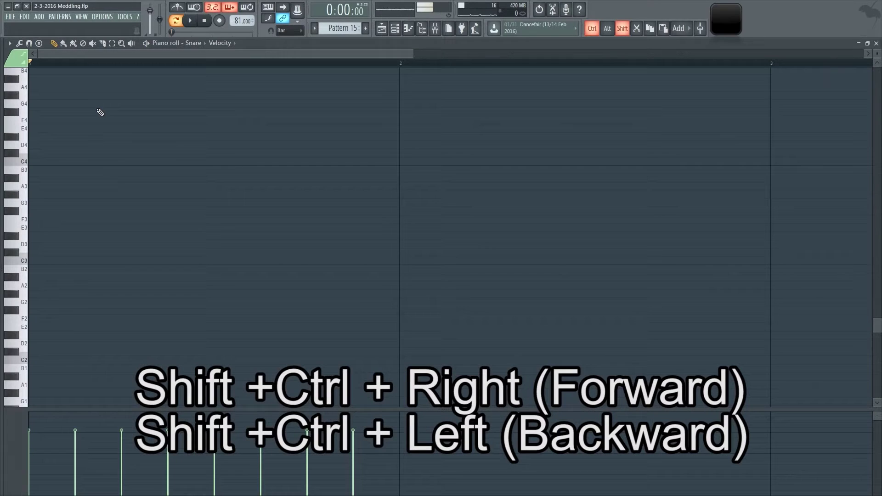
right_click(260, 168, "ctrl")
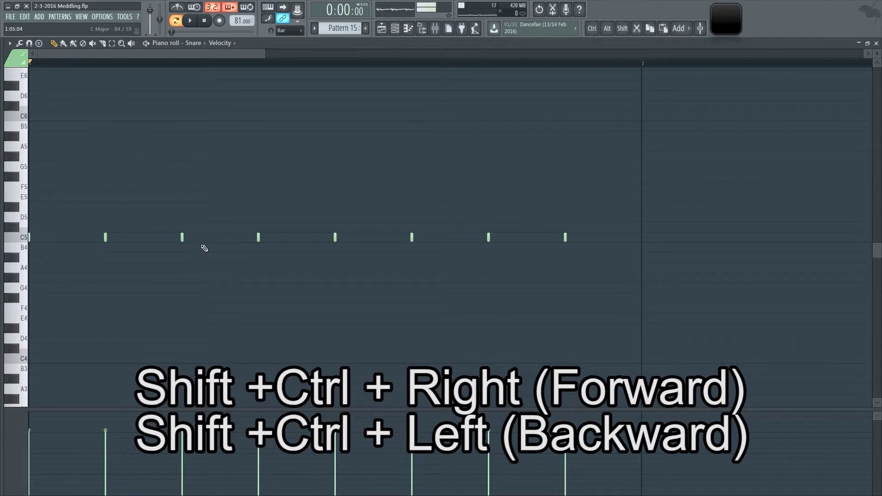
left_click(876, 44)
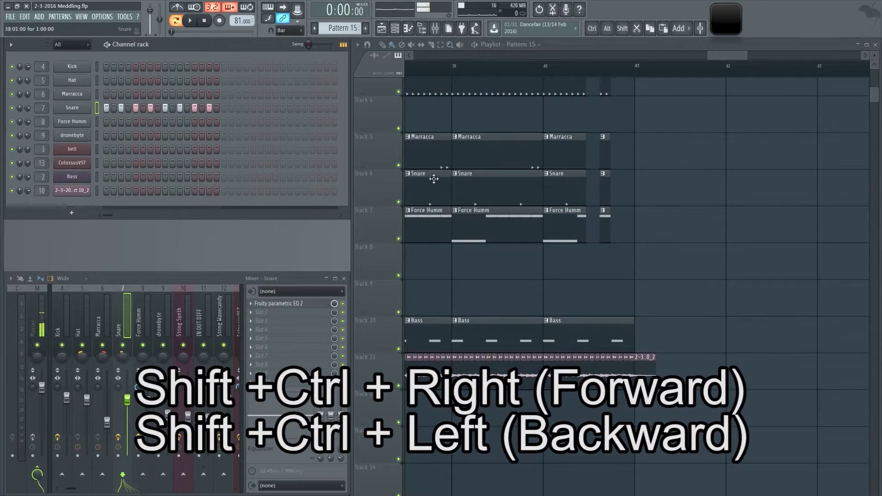
With the global snap set to 1/4 beat, shift the Snare hits one step forward and play the pattern.
left_click(289, 33)
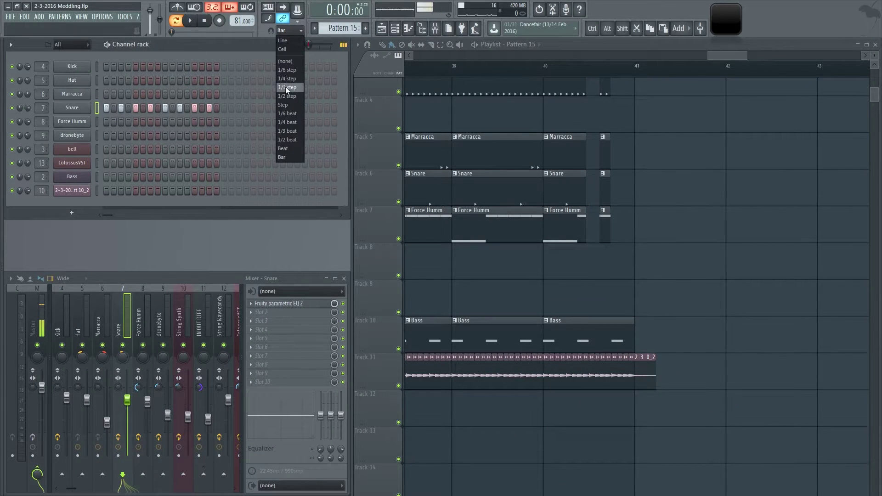
left_click(291, 121)
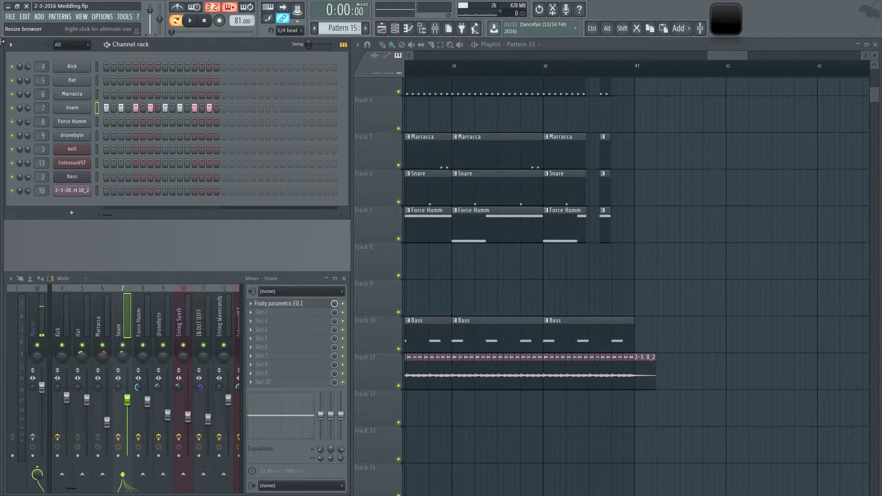
key("F7")
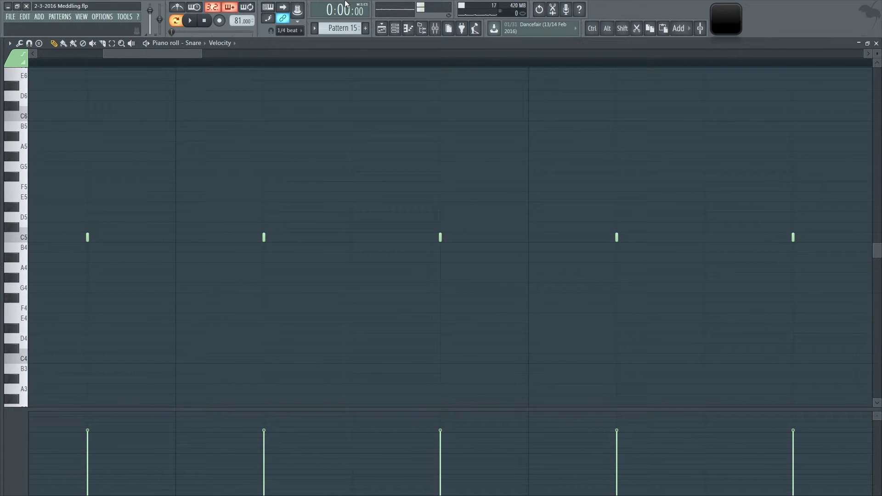
left_click(876, 43)
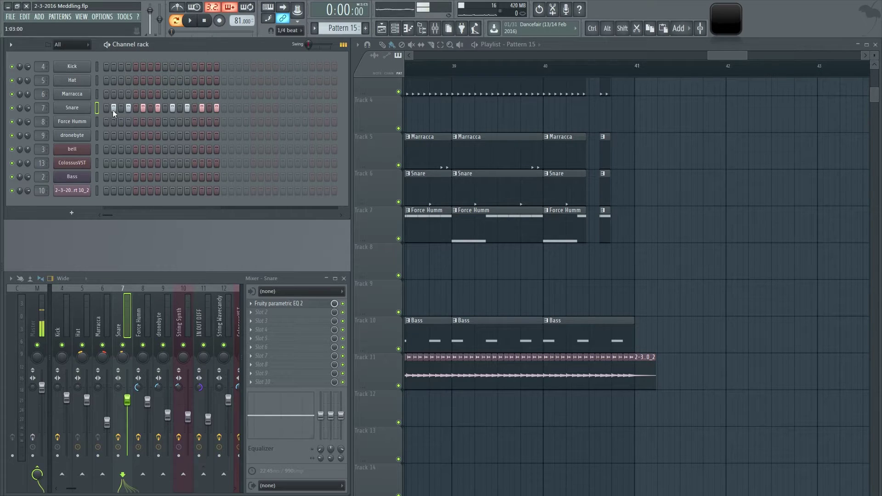
key("space")
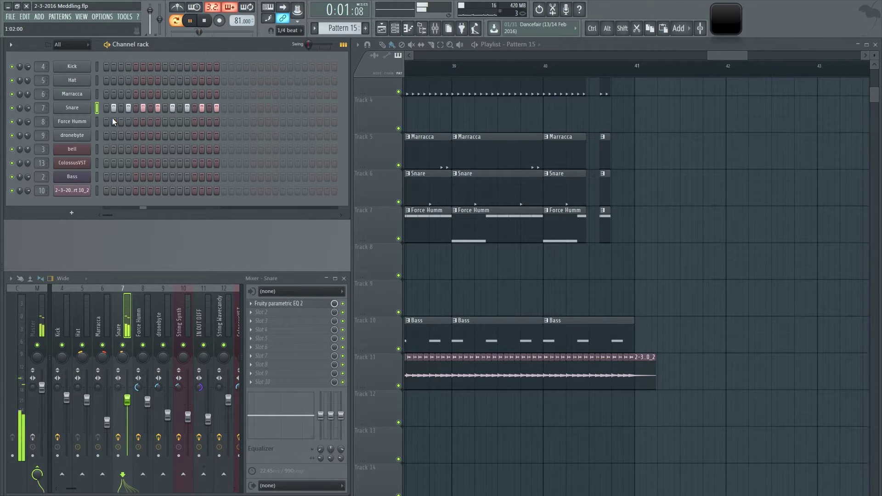
key("space")
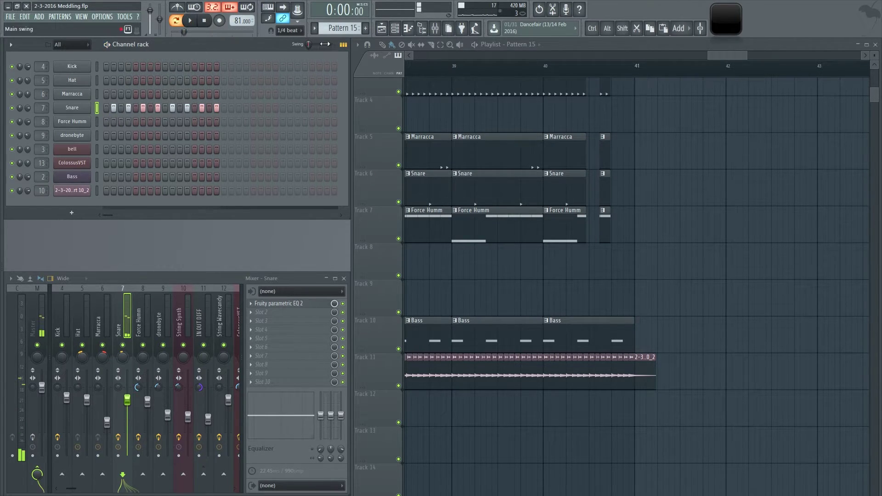
Set the global snap to Bar and switch to the Strings pattern.
left_click(294, 33)
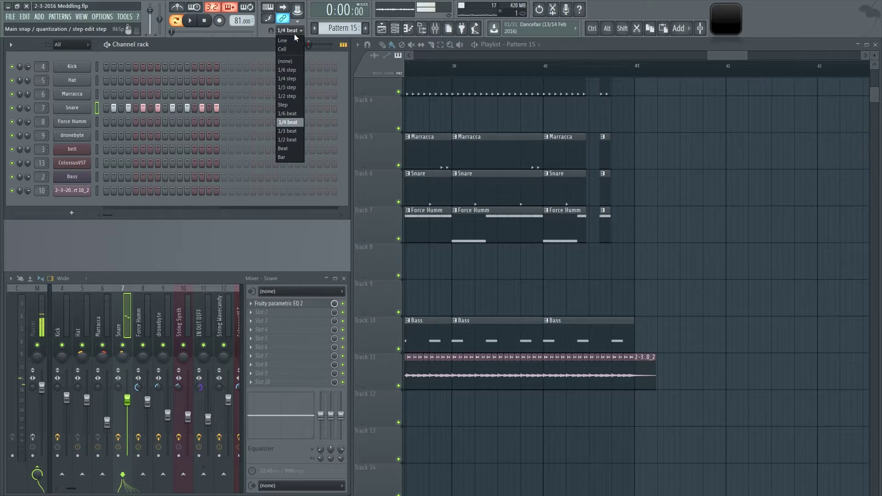
left_click(289, 158)
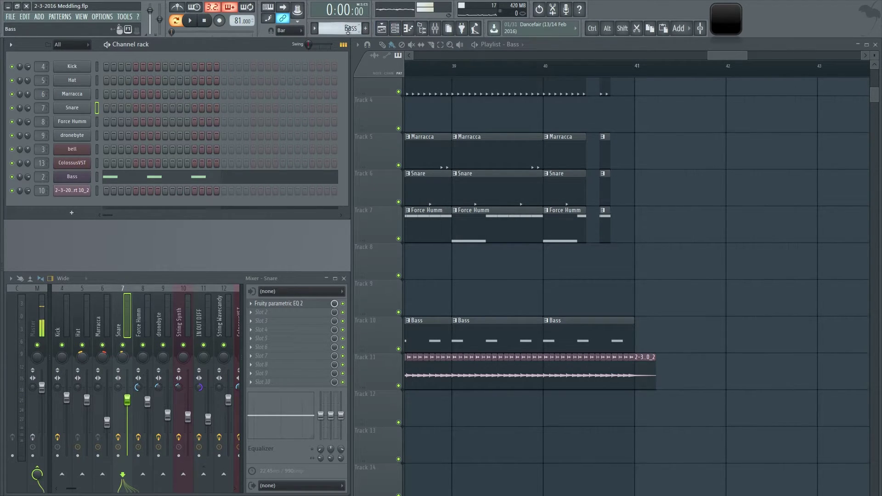
scroll(331, 28, "down", 1)
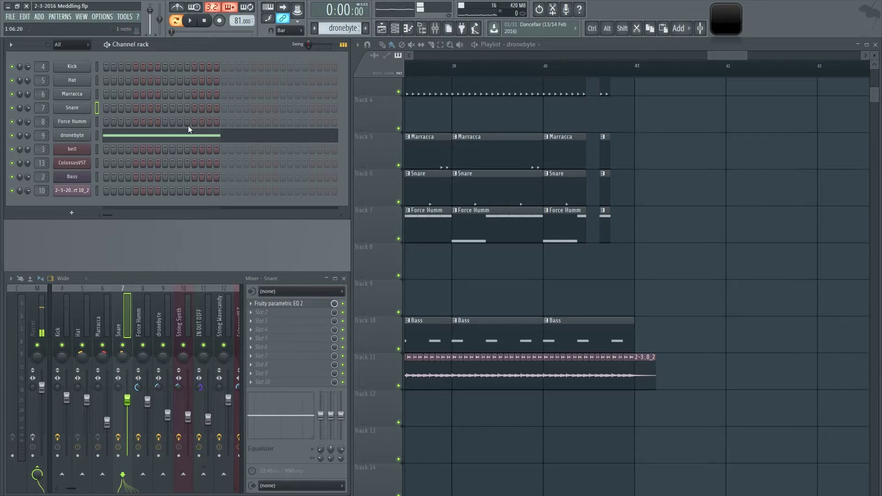
key("space")
scroll(343, 29, "down", 2)
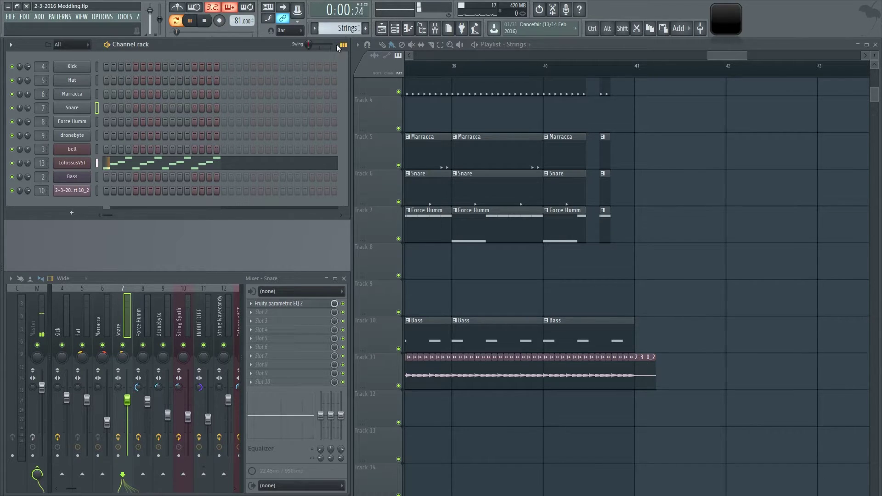
Copy the ColossusVST channel's notes into the bell channel.
left_click(98, 164)
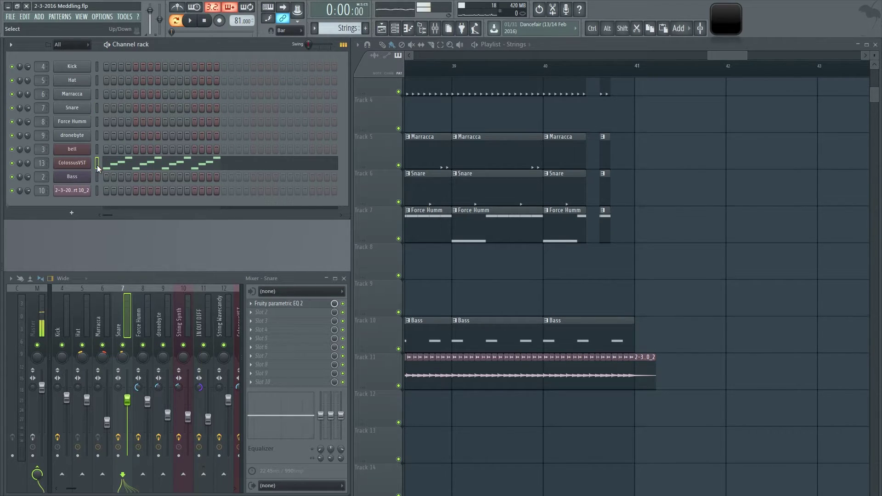
left_click(96, 151)
key("ctrl+c")
key("ctrl+v")
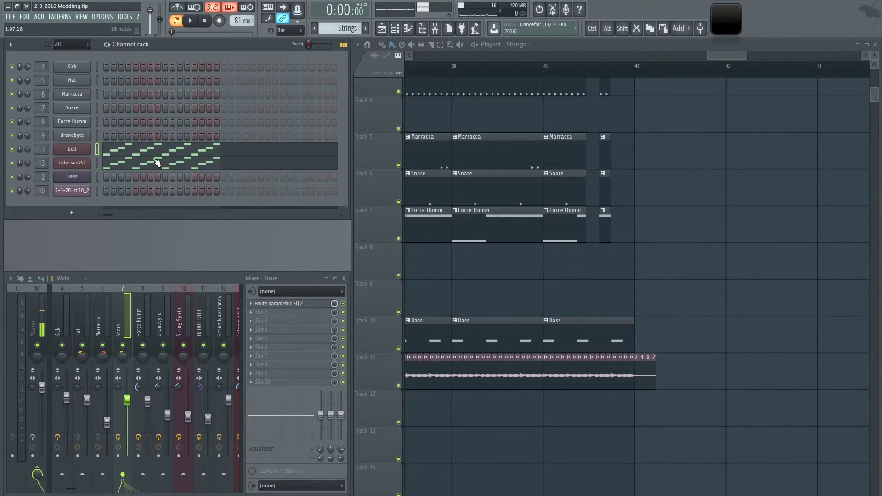
Play the Strings pattern with the ColossusVST channel muted and unmute the channel after listening.
left_click(16, 163)
key("space")
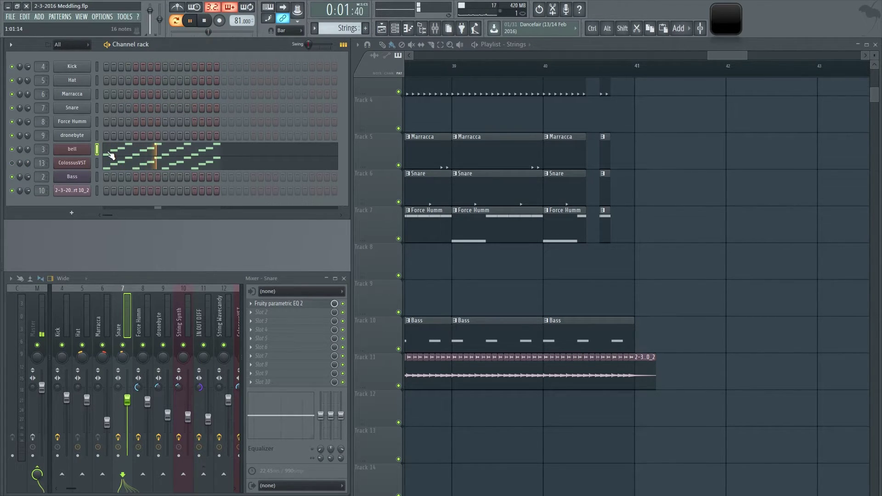
key("space")
left_click(12, 163)
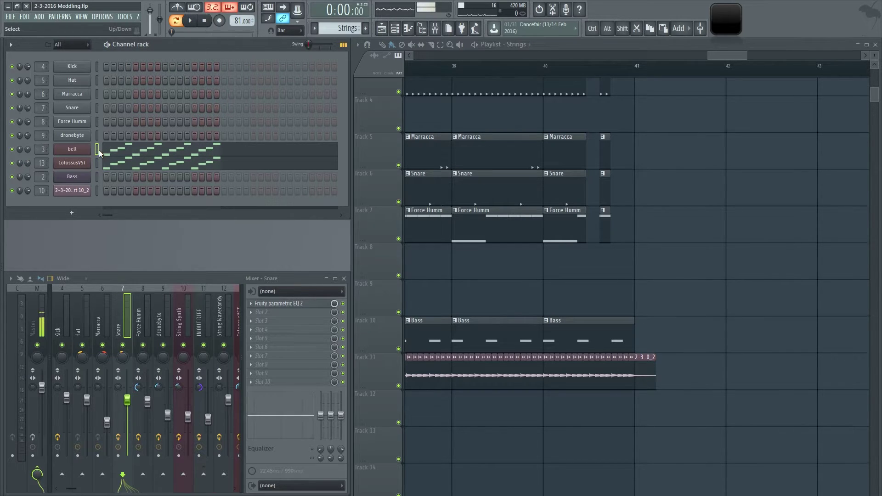
Move the bell channel's notes to the audio clip channel at the end of the channel rack and play the pattern.
key("ctrl+x")
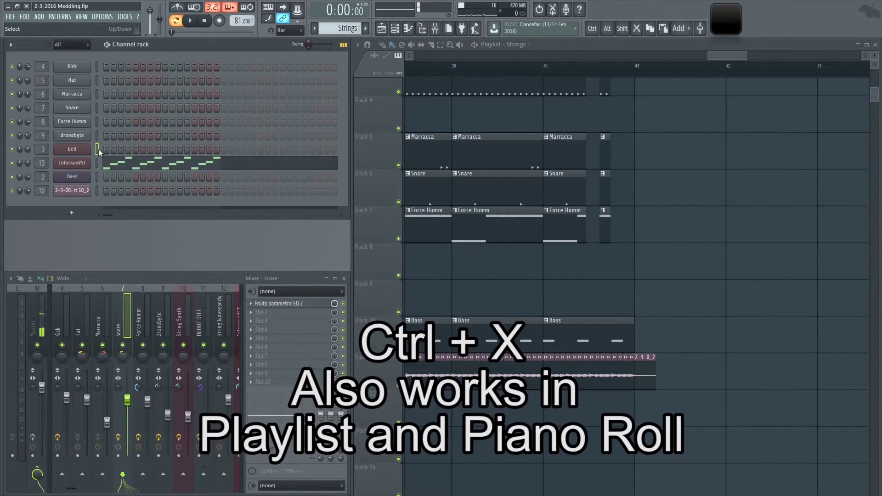
left_click(97, 191)
key("ctrl+v")
key("space")
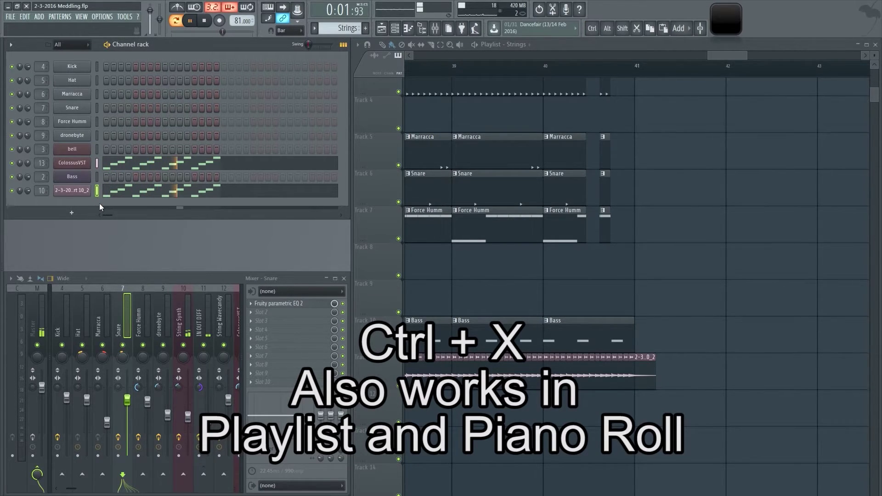
left_click(204, 21)
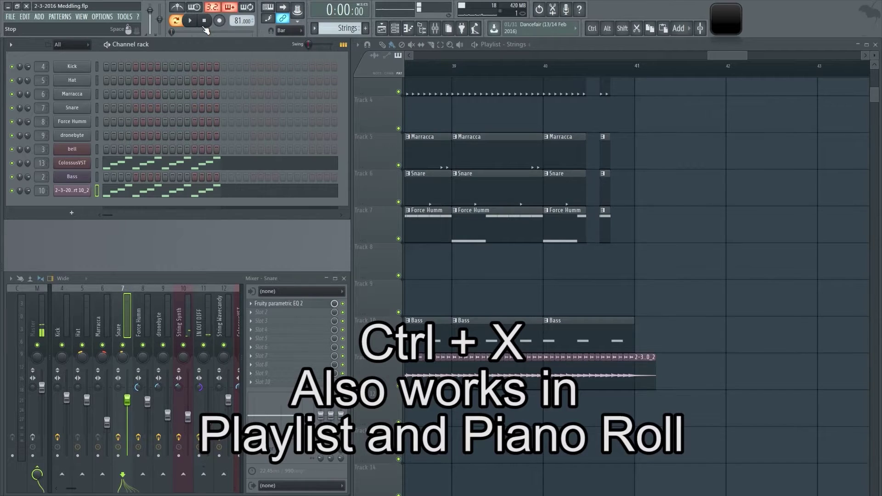
Cut the pasted notes from the audio clip channel.
left_click(95, 193)
left_click(95, 194)
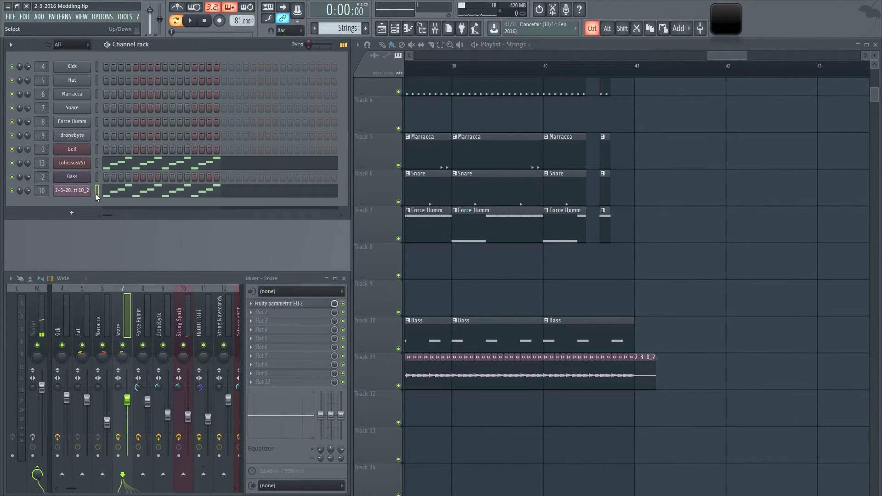
key("ctrl+x")
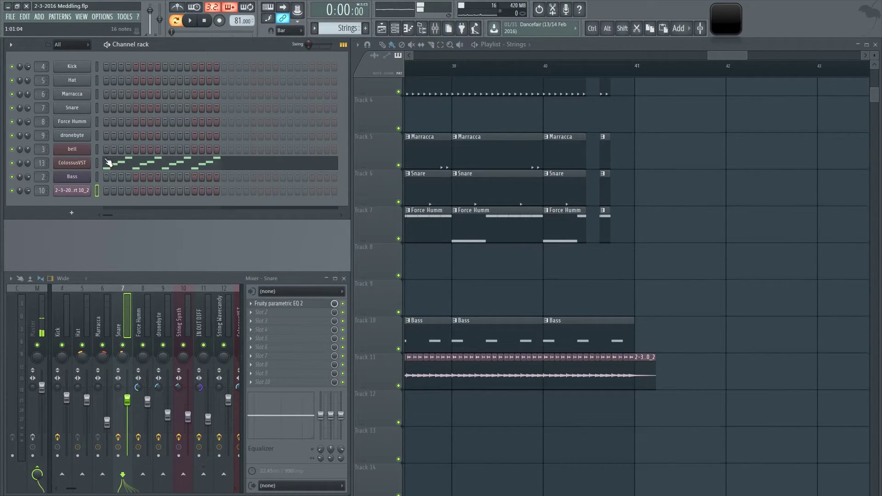
Group the Kick, Hat, Marracca, Snare, Force Humm, dronebyte and Bass channels into a new filter group named Percussions.
left_click(97, 68)
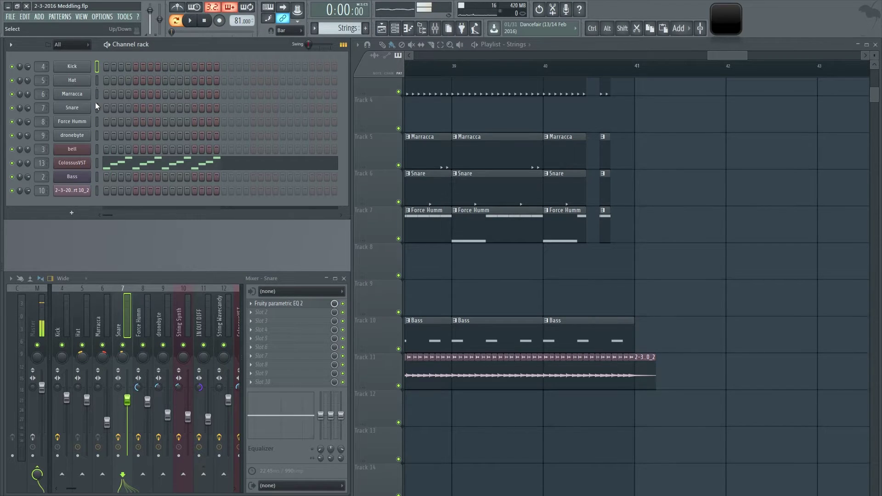
left_click_drag(96, 111, 99, 76)
left_click_drag(97, 126, 100, 67)
key("shift")
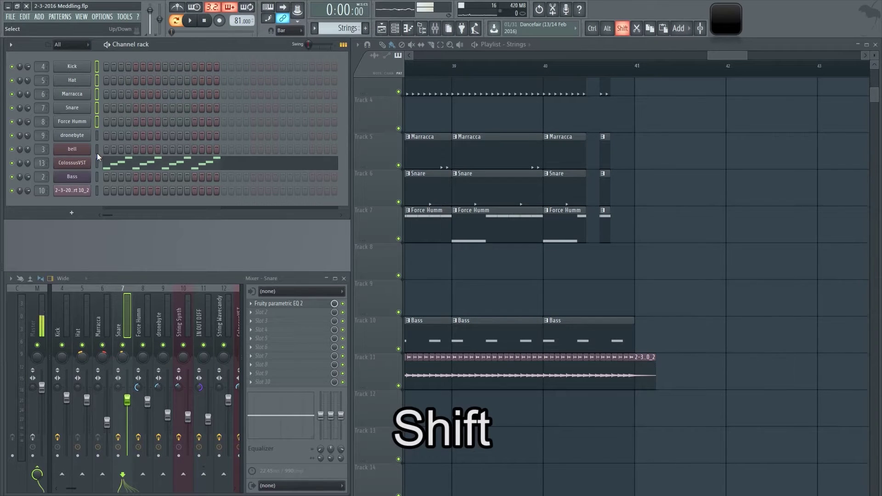
left_click(97, 135, "shift")
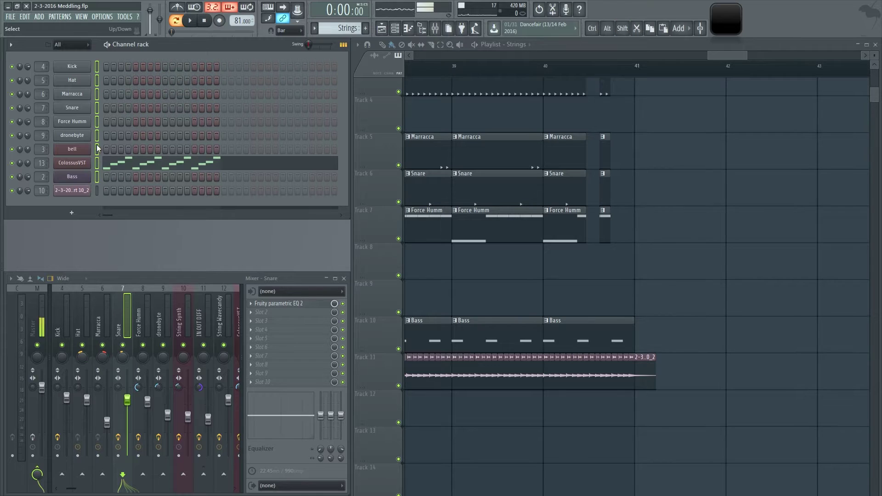
left_click(98, 177)
key("shift")
key("alt+g")
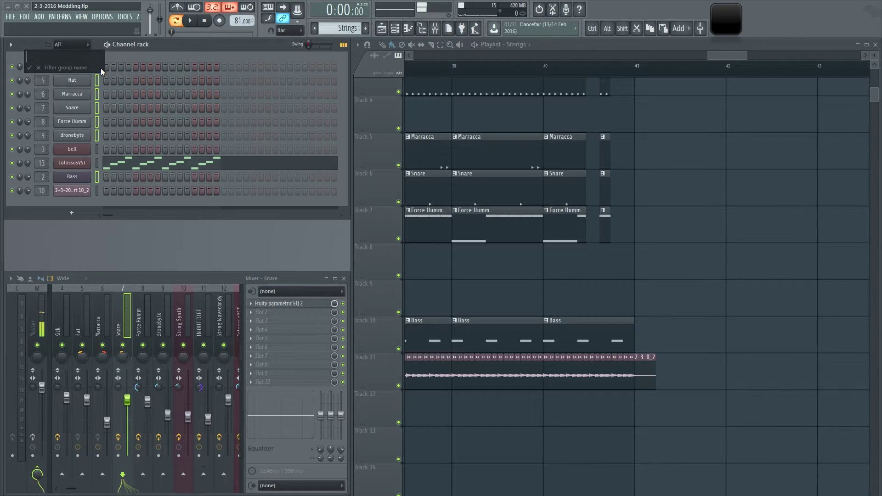
type("Instrumental")
key("BackSpace")
key("BackSpace")
key("BackSpace")
key("BackSpace")
key("BackSpace")
key("BackSpace")
key("BackSpace")
key("BackSpace")
key("BackSpace")
key("BackSpace")
key("BackSpace")
type("P")
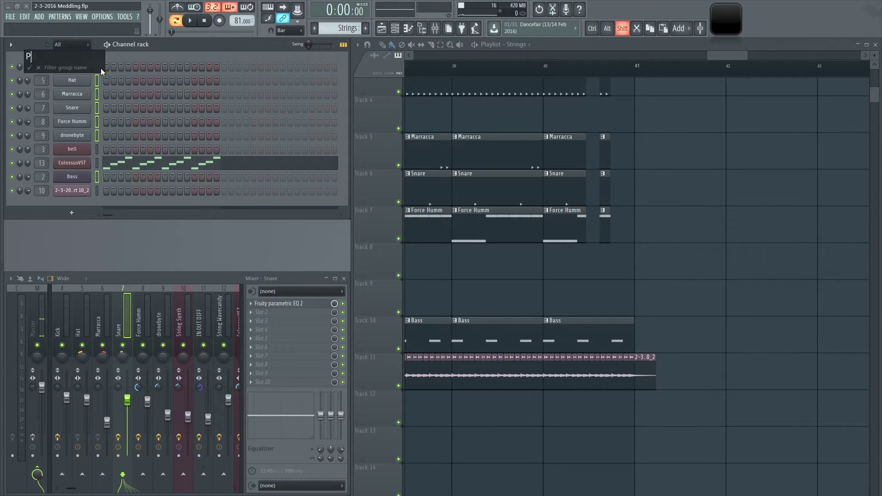
type("ercussions")
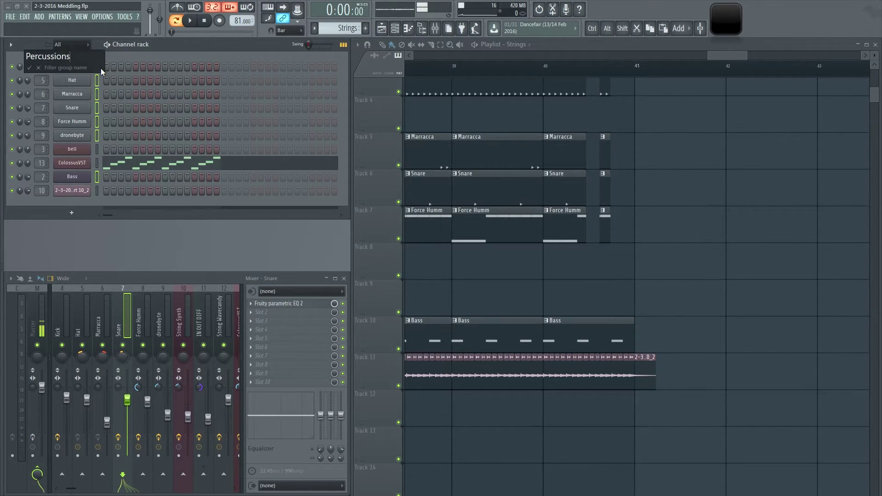
key("Return")
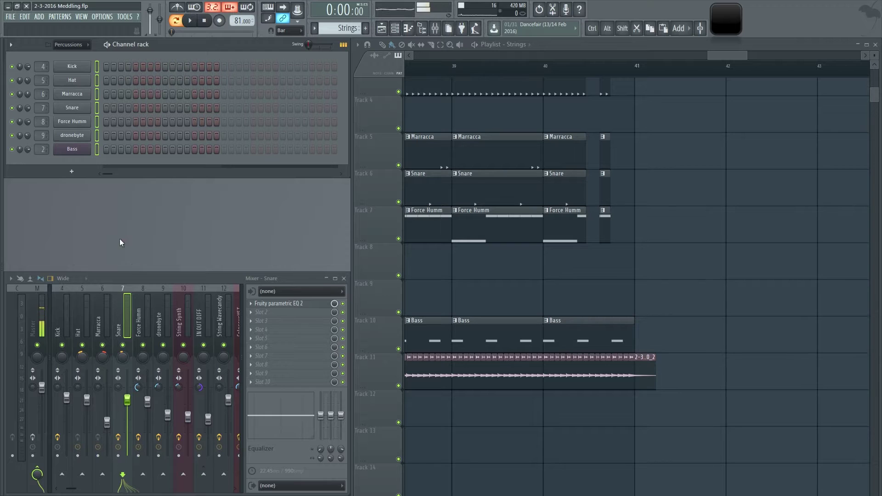
View the Percussions, Unsorted and Audio channel groups one at a time and return to showing all channels.
left_click(69, 46)
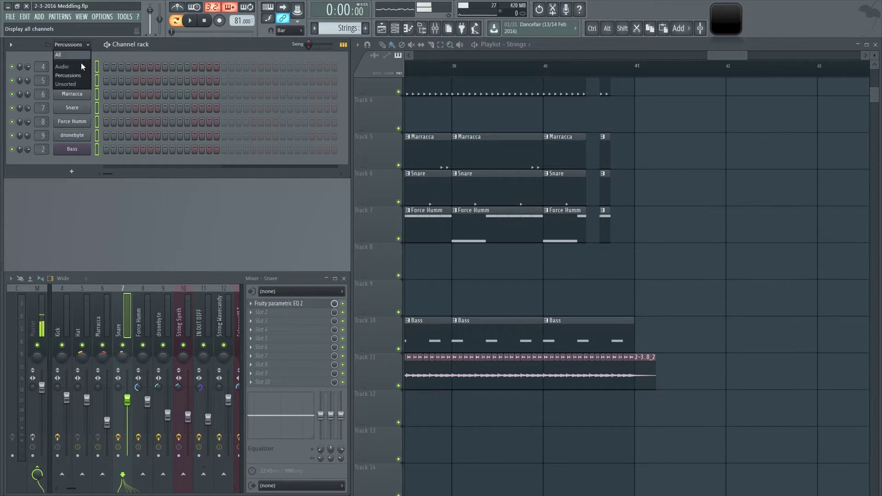
left_click(83, 55)
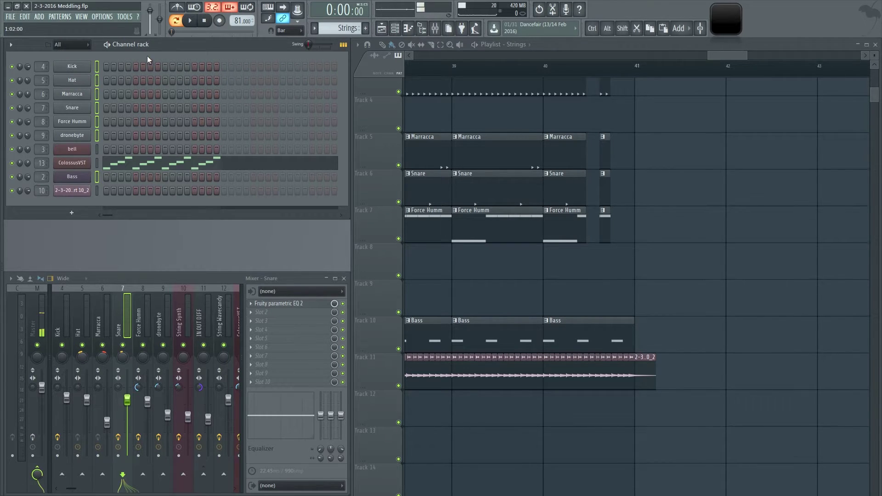
left_click(69, 45)
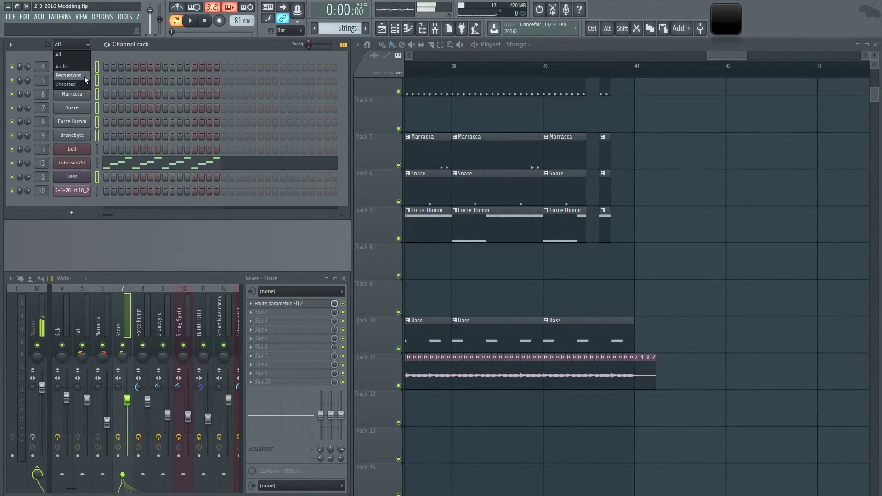
left_click(84, 75)
left_click(73, 45)
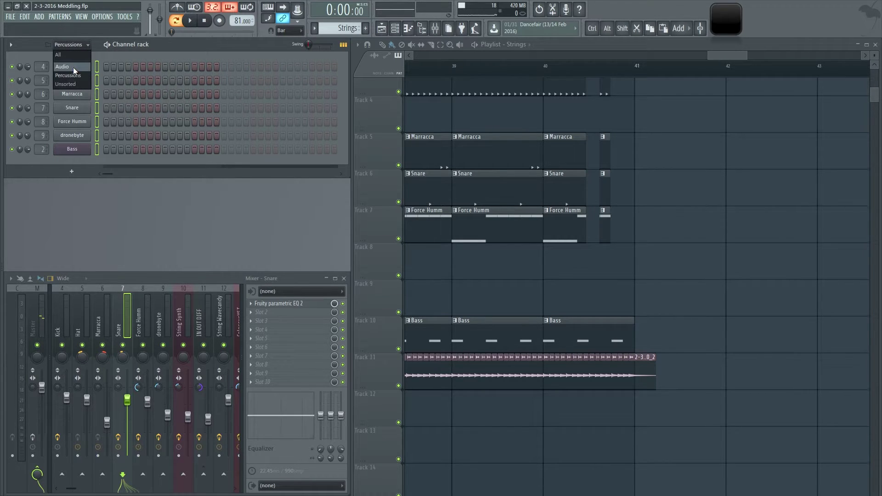
left_click(70, 84)
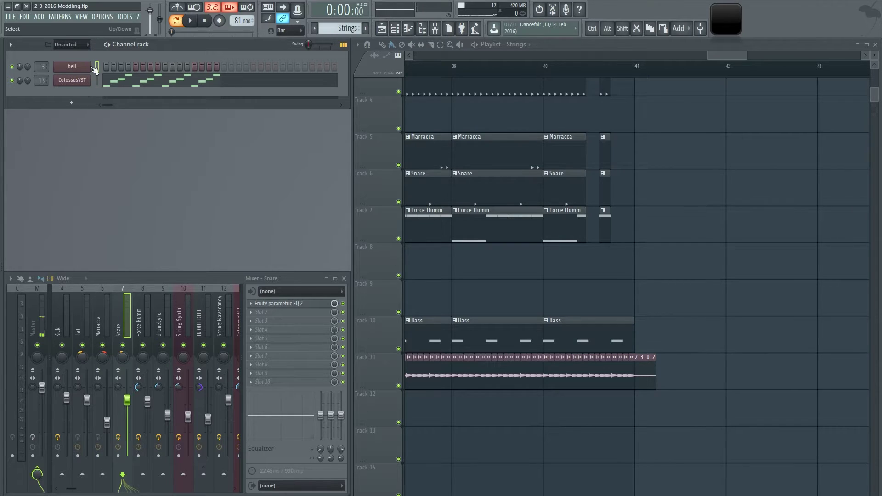
left_click(81, 47)
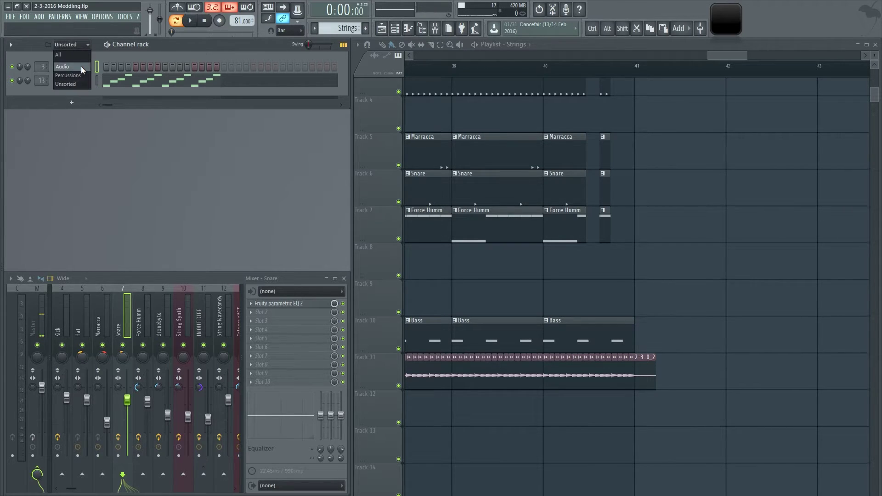
left_click(82, 66)
left_click(73, 67)
left_click(73, 66)
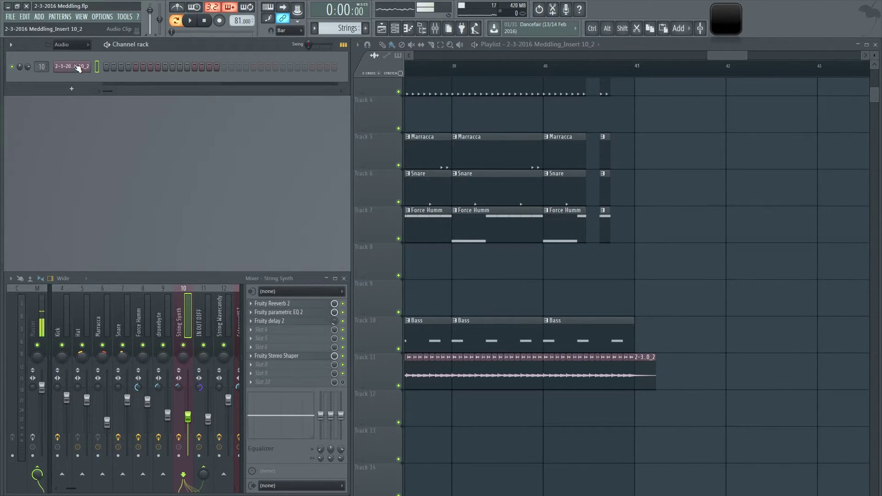
left_click(85, 49)
left_click(78, 55)
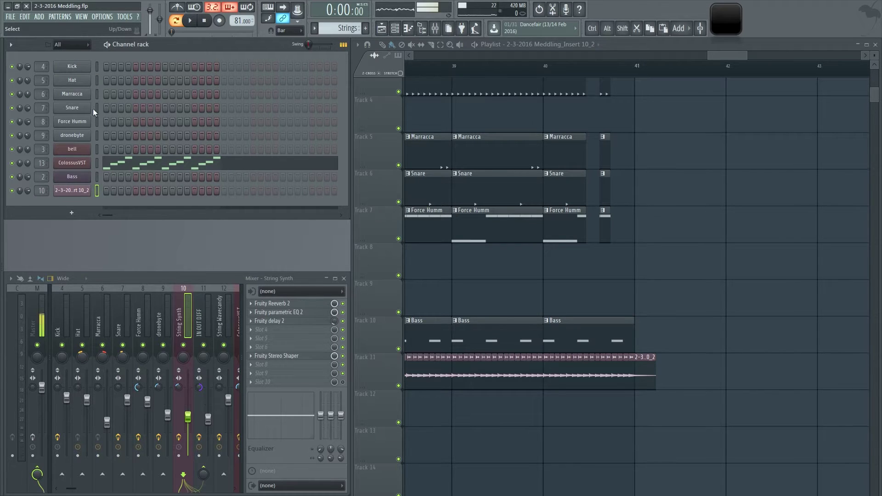
Zip the channels from Marracca through Bass in the channel rack.
left_click(87, 66)
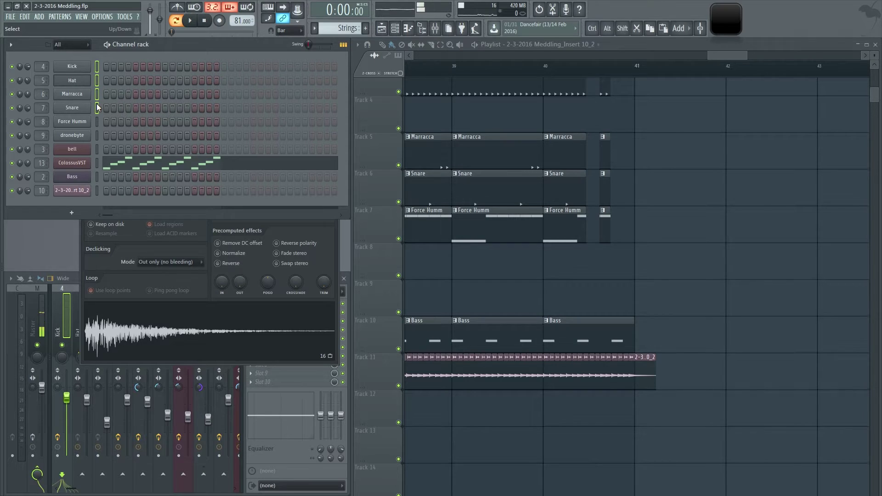
left_click_drag(97, 104, 101, 67)
left_click(97, 178)
left_click_drag(100, 120, 103, 95)
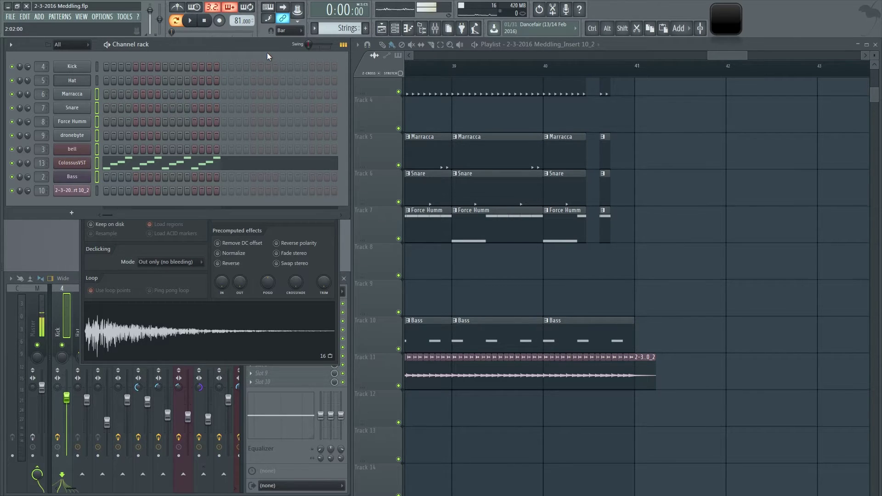
key("alt+z")
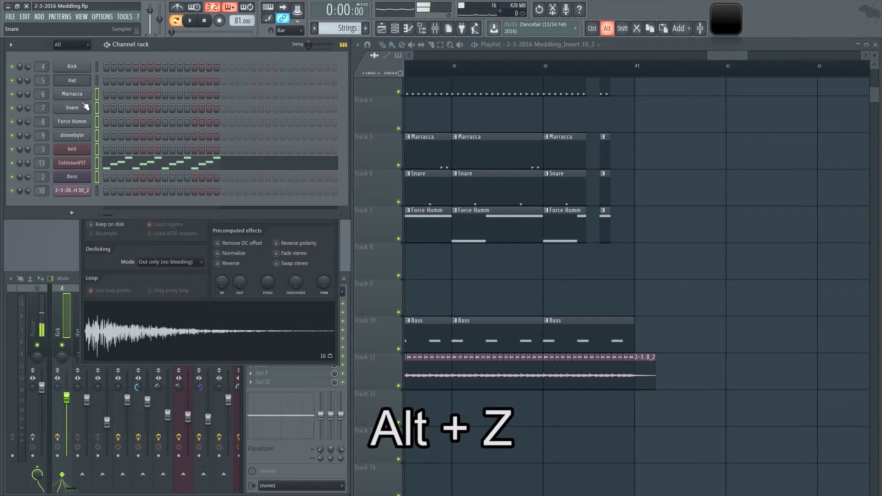
key("alt+z")
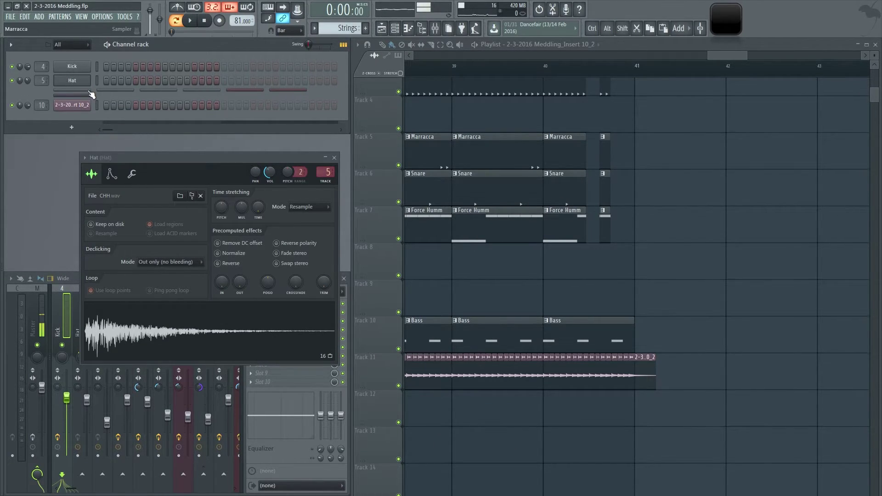
Unzip the dronebyte and Snare channels individually.
left_click(159, 91)
left_click(160, 91)
left_click(160, 91)
left_click(161, 91)
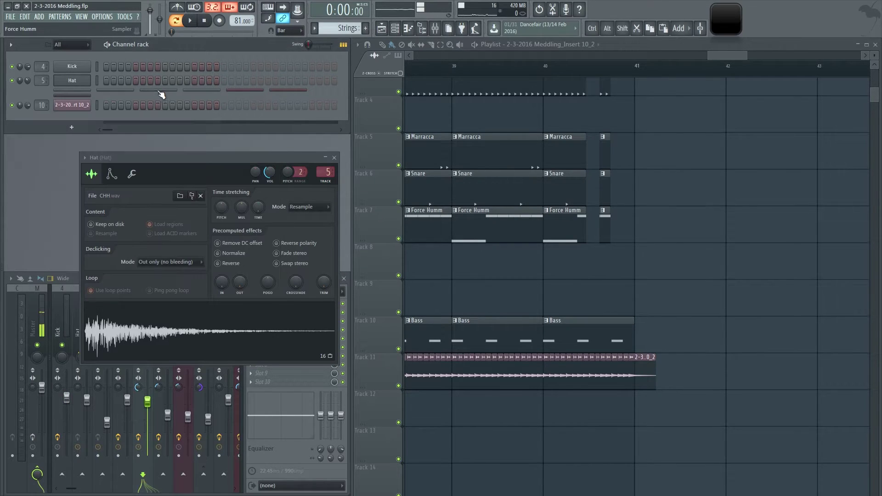
left_click(209, 92)
left_click(211, 90)
right_click(210, 91)
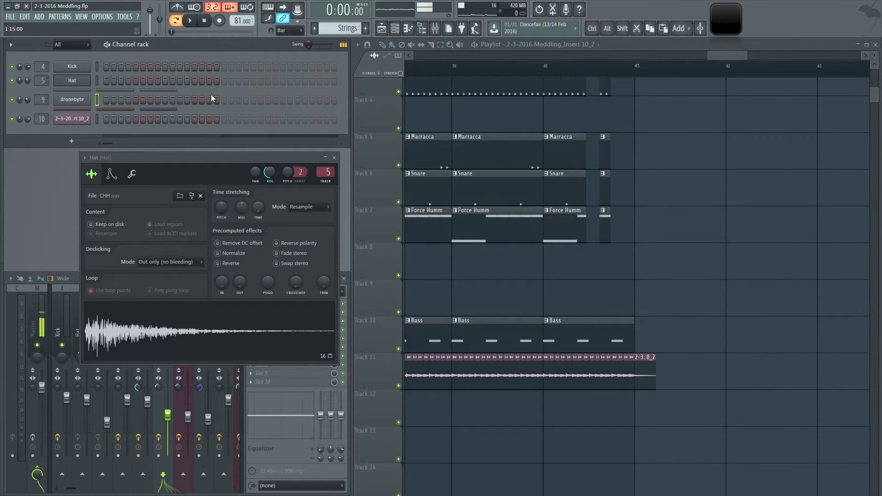
left_click(124, 90)
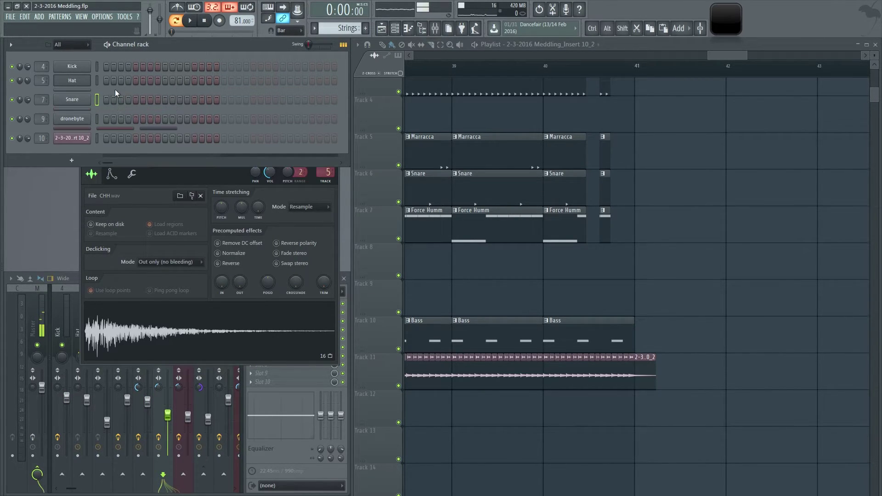
Unzip the remaining collapsed channels, including ColossusVST, bell, Bass, Force Humm and Marracca.
left_click(123, 128)
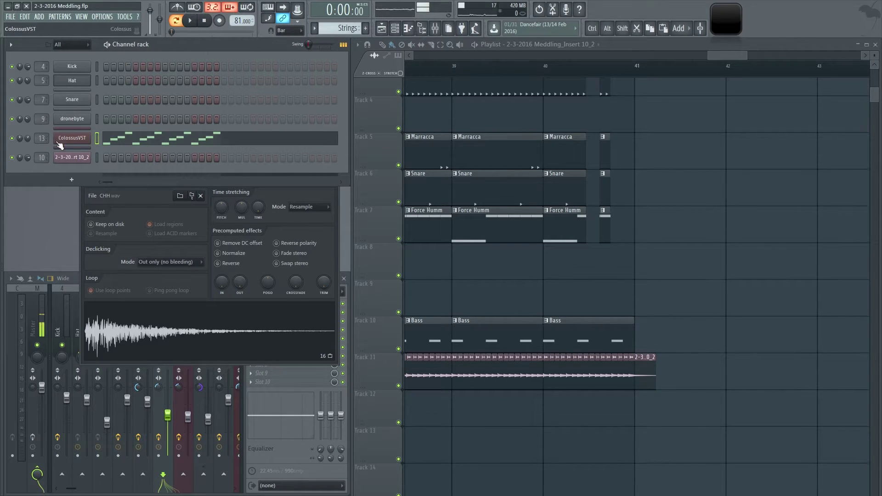
left_click(80, 148)
left_click(84, 129)
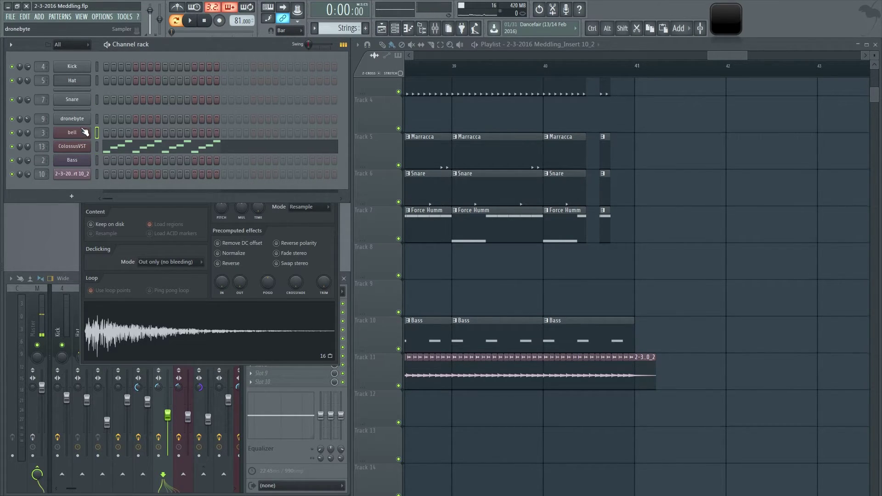
left_click(85, 111)
right_click(87, 91)
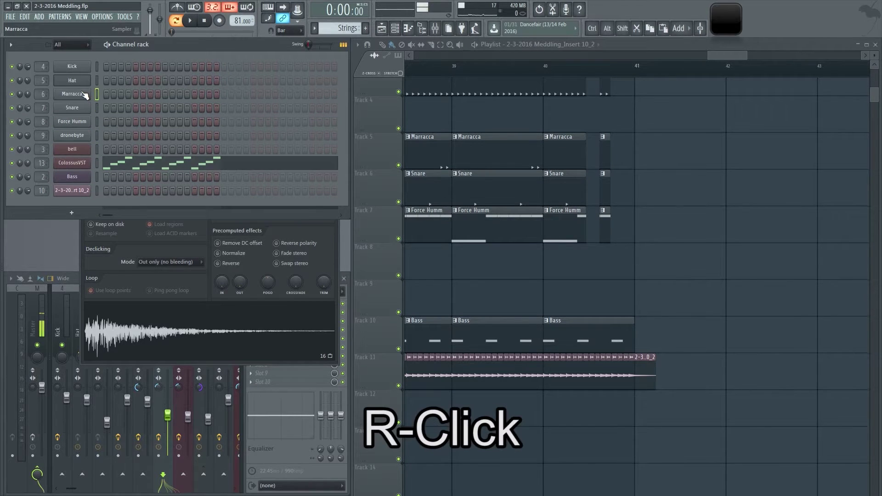
Zip the Kick, Hat, Marracca, Snare and Force Humm channels, and unzip them all again.
key("alt+z")
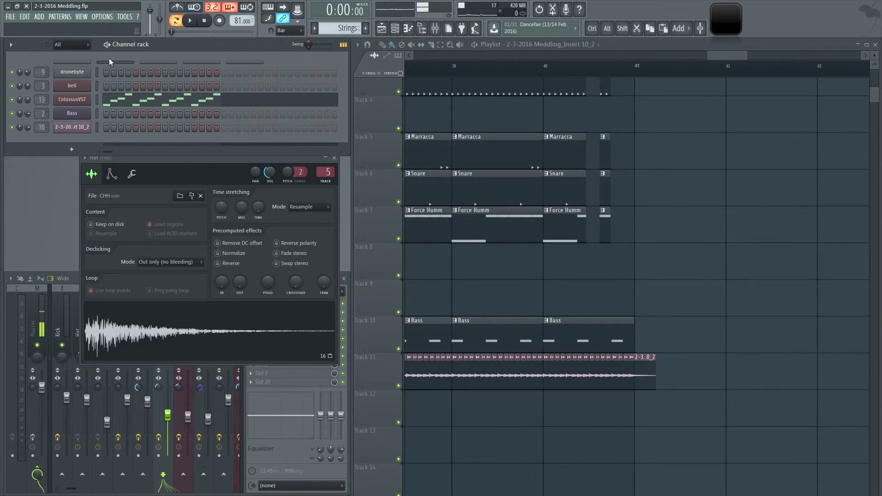
key("alt+u")
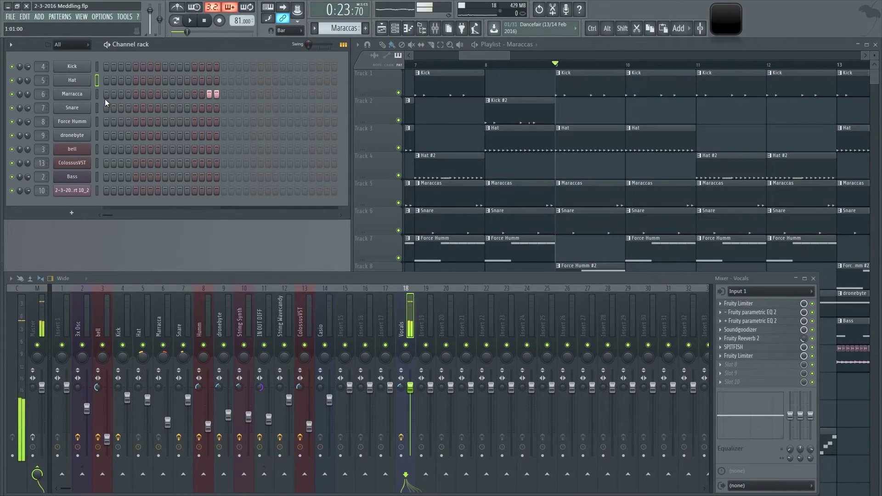
Select only the Snare channel and move it down one position in the channel rack and back up.
left_click(97, 108)
key("alt")
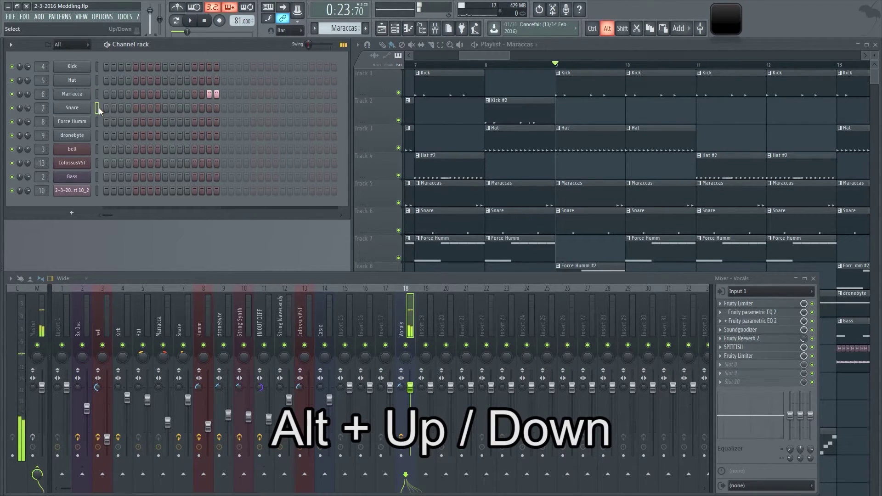
key("alt+Down")
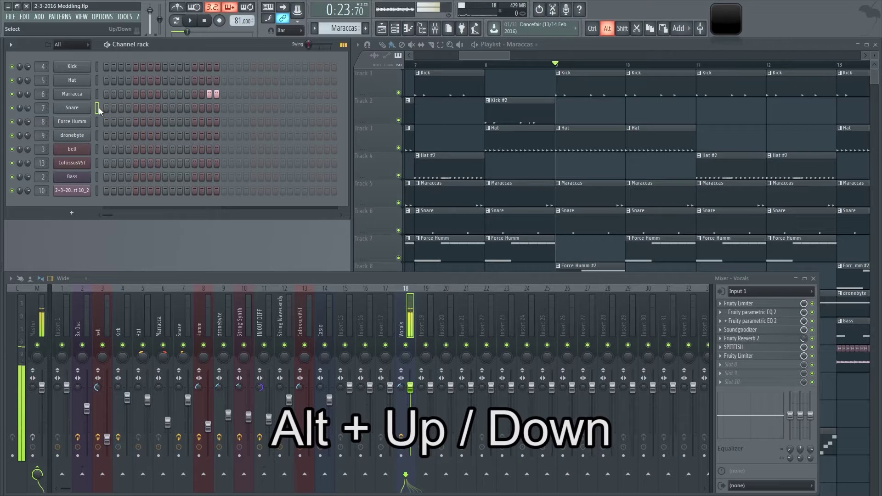
key("alt+Up")
Select the channels from Kick through Snare and move them down three positions together and back up.
left_click_drag(96, 70, 95, 113)
key("alt+Down")
key("alt+Down")
key("alt+Down")
key("alt+Down")
key("alt+Up")
key("alt+Up")
key("alt+Up")
key("alt+Up")
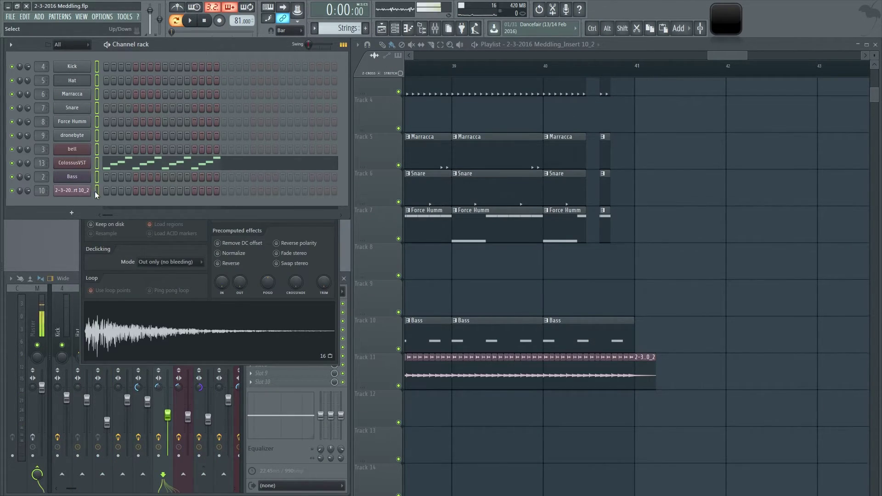
Widen the mixer and route all selected channels to consecutive mixer tracks starting from Insert 21.
left_click(67, 309)
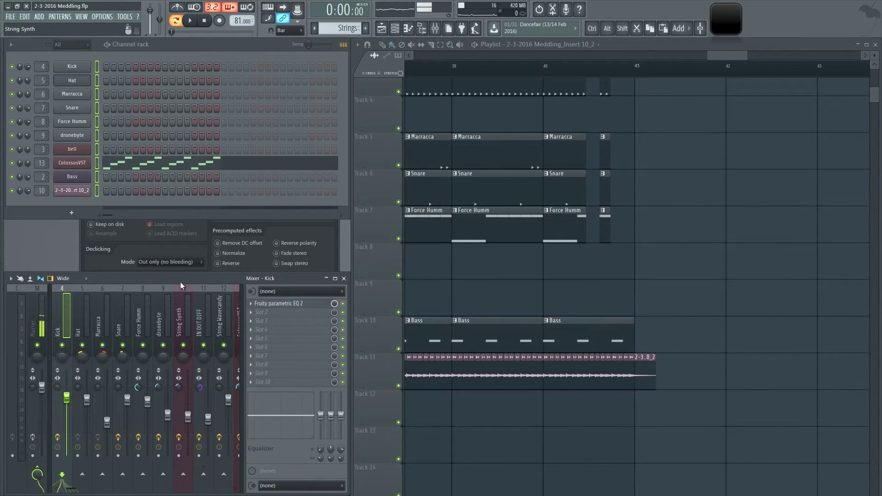
left_click_drag(351, 346, 818, 346)
left_click(487, 316)
left_click(410, 321)
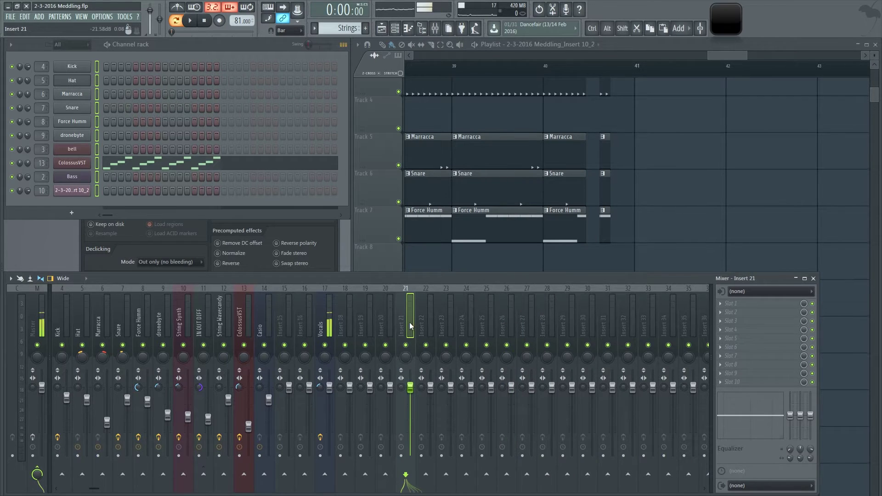
key("ctrl+shift+l")
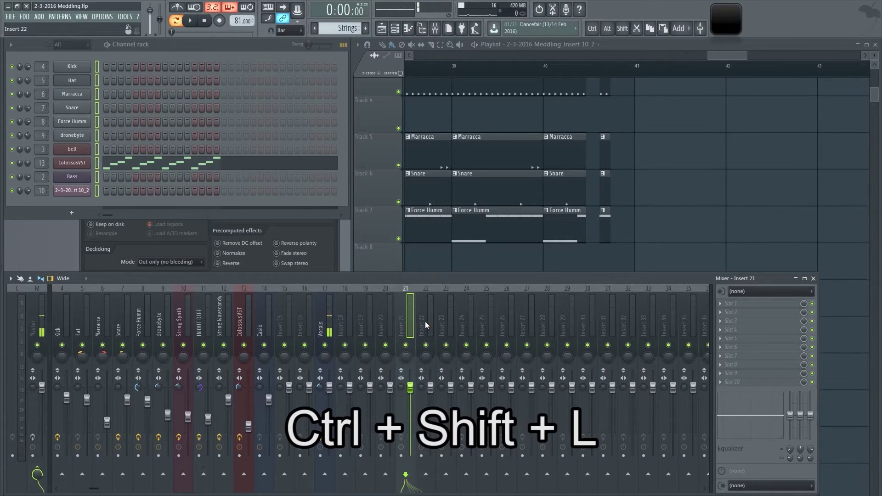
key("ctrl+shift")
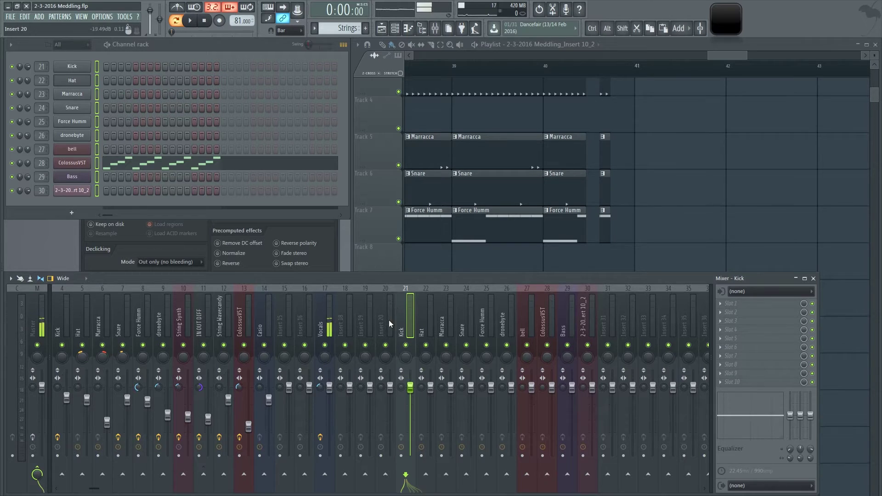
Examine the newly assigned mixer tracks from Kick onward and the original tracks such as ColossusVST, dronebyte and bell.
left_click_drag(394, 322, 473, 340)
left_click(404, 329)
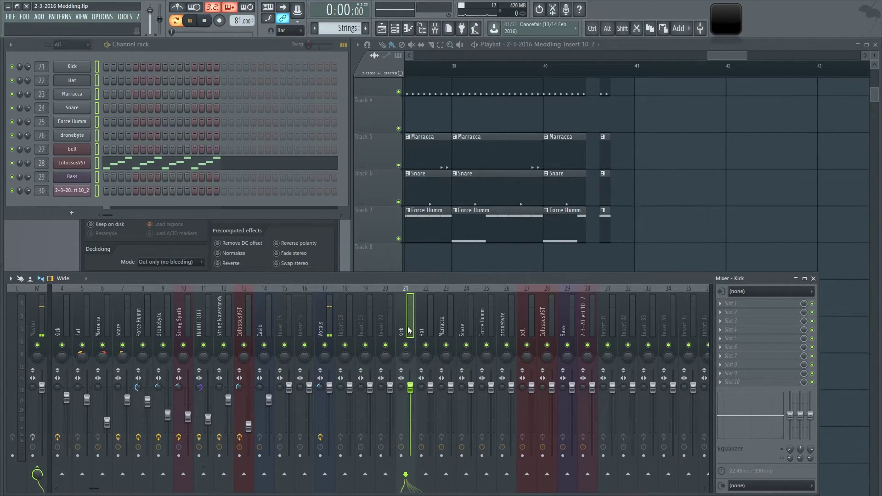
left_click_drag(256, 336, 297, 323)
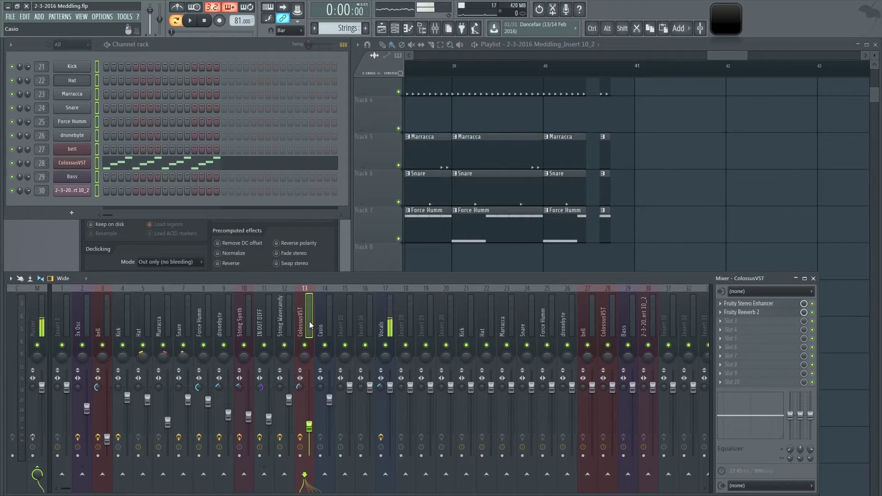
left_click(223, 321)
left_click(103, 321)
left_click(285, 315)
left_click(324, 317)
left_click(347, 316)
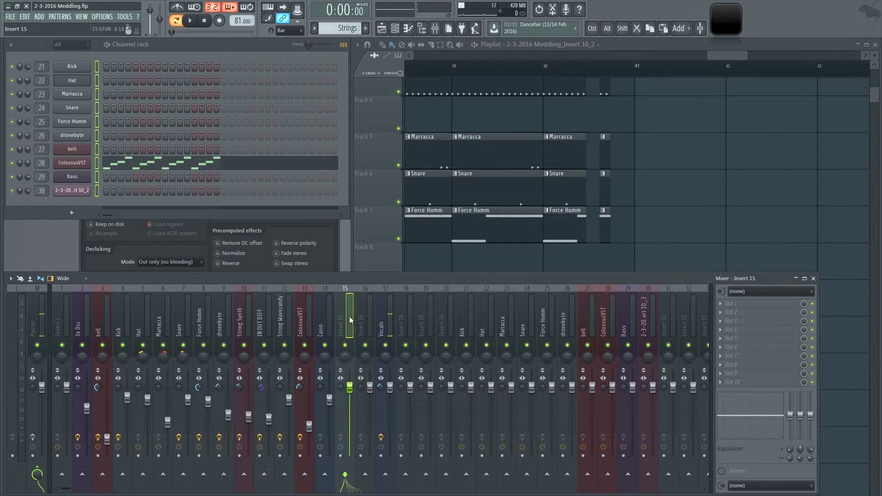
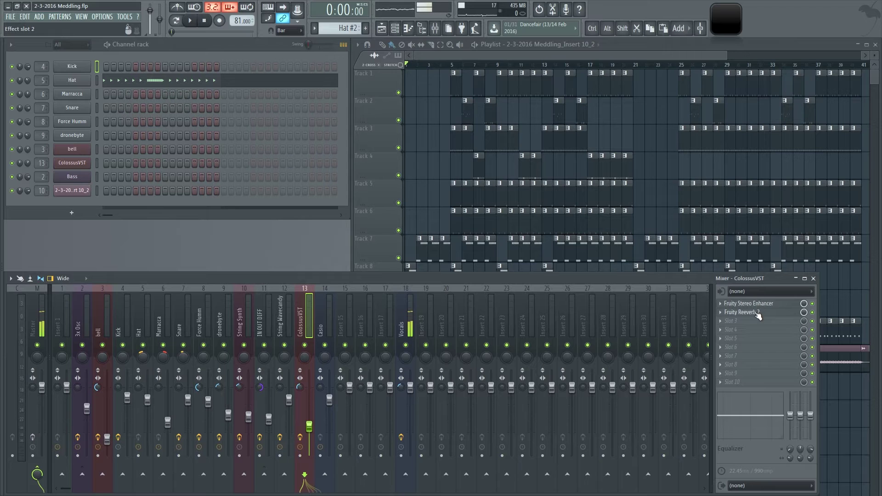
right_click(373, 244)
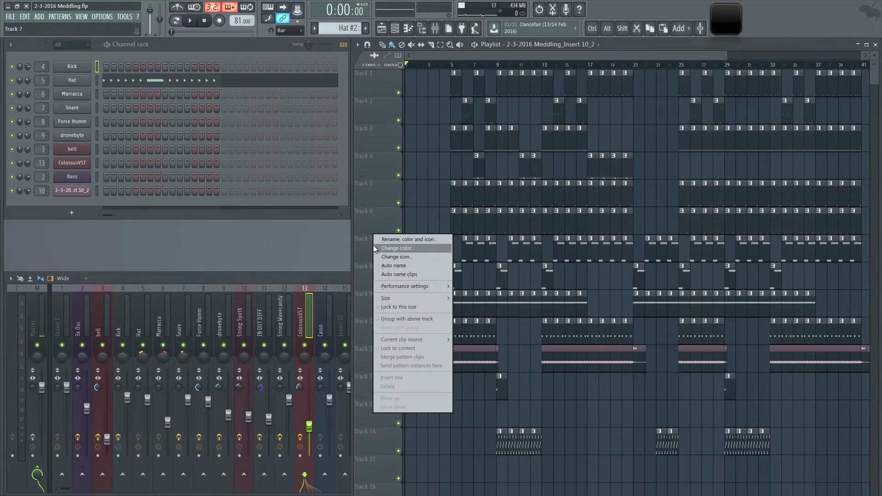
left_click(403, 175)
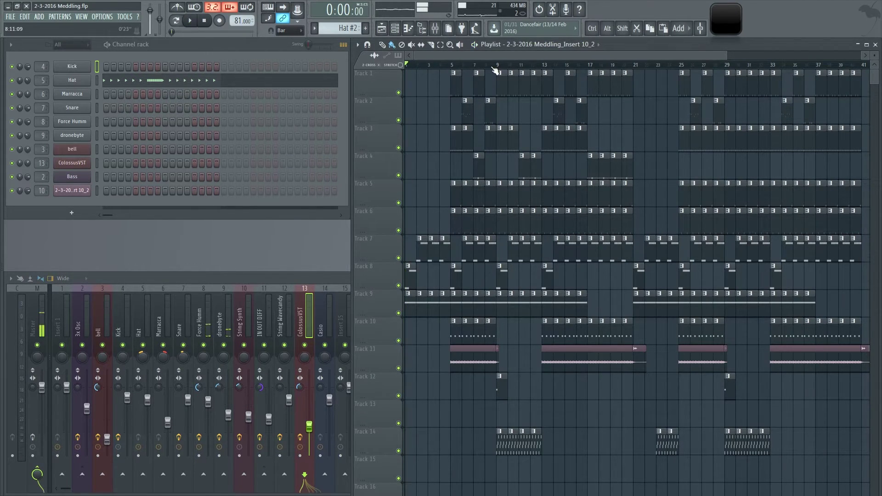
Play the song from bar 9 with only the ColossusVST, Vocals and Force Humm mixer tracks audible, and stop playback.
left_click(496, 66)
key("space")
left_click(304, 342)
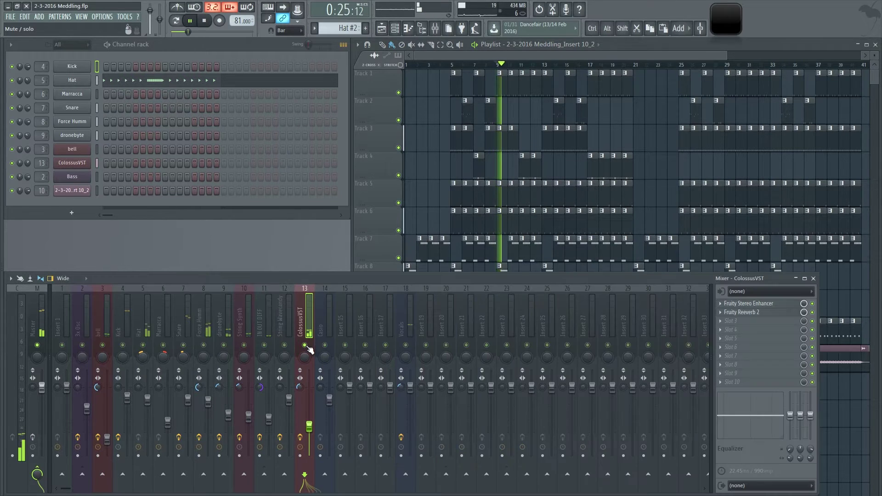
left_click(405, 344)
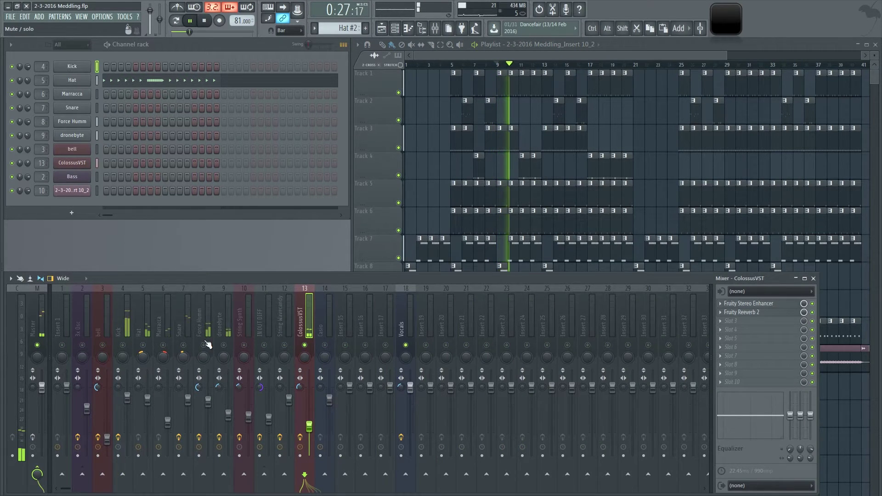
left_click(204, 344)
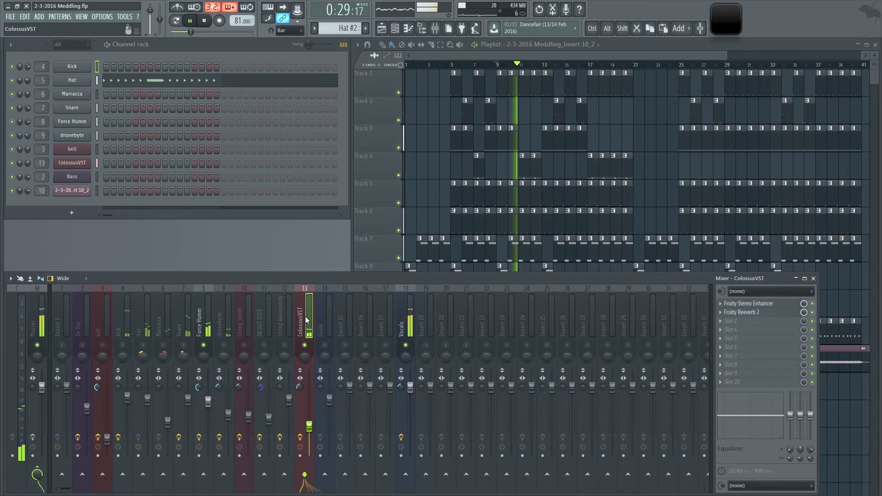
key("space")
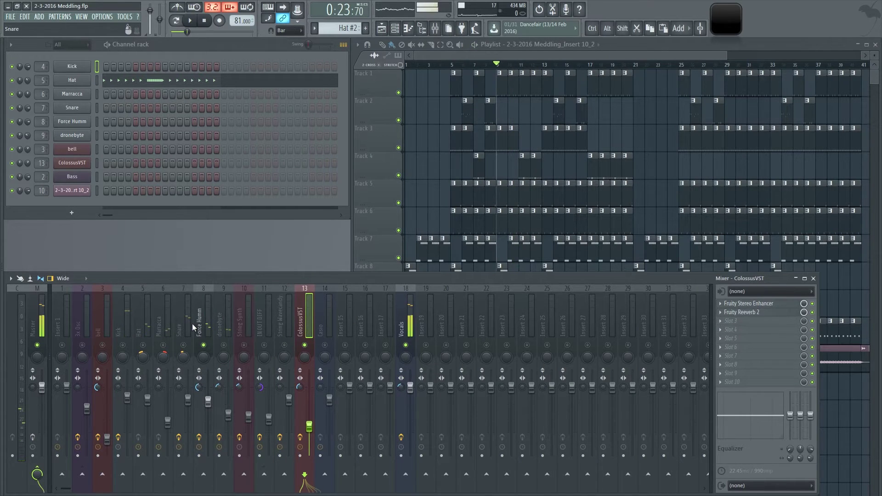
Copy the ColossusVST mixer track state, including its effects, onto the Force Humm mixer track on Insert 8.
left_click(199, 326)
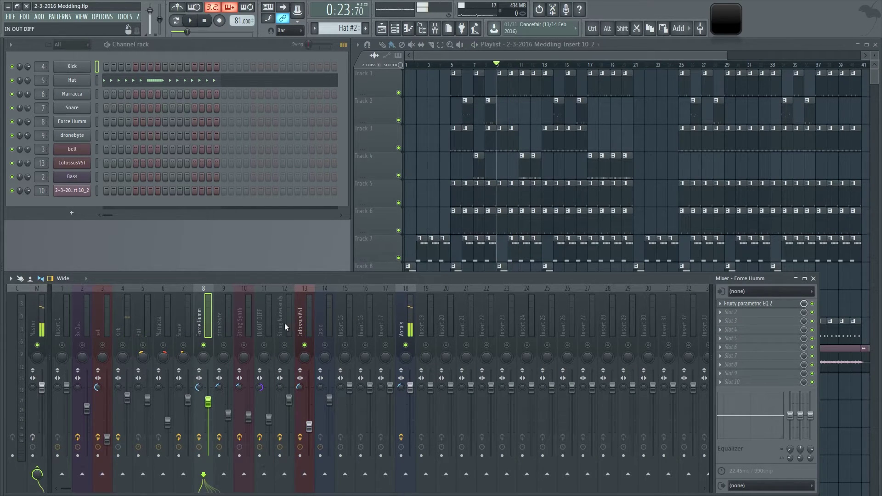
left_click(301, 327)
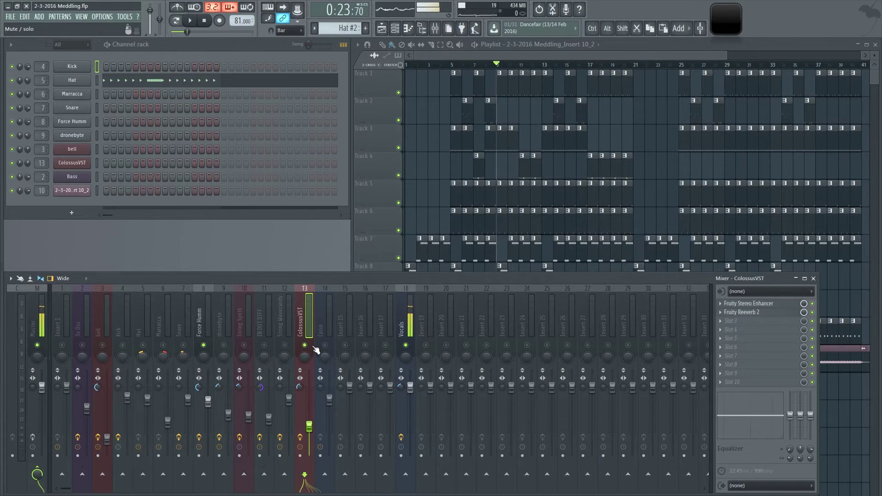
right_click(308, 313)
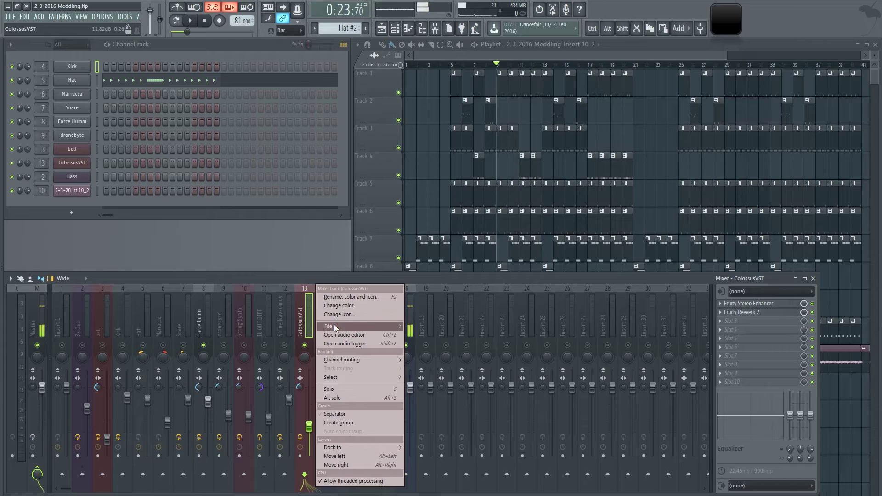
mouse_move(334, 326)
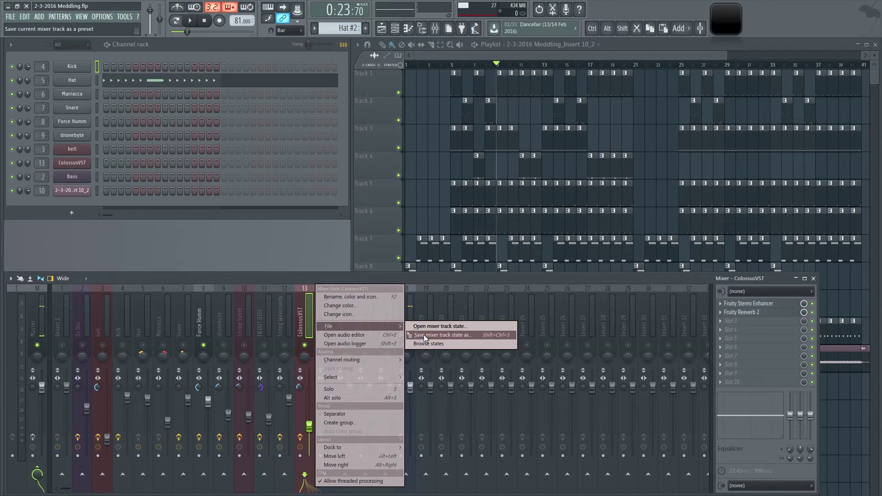
left_click_drag(423, 334, 207, 319)
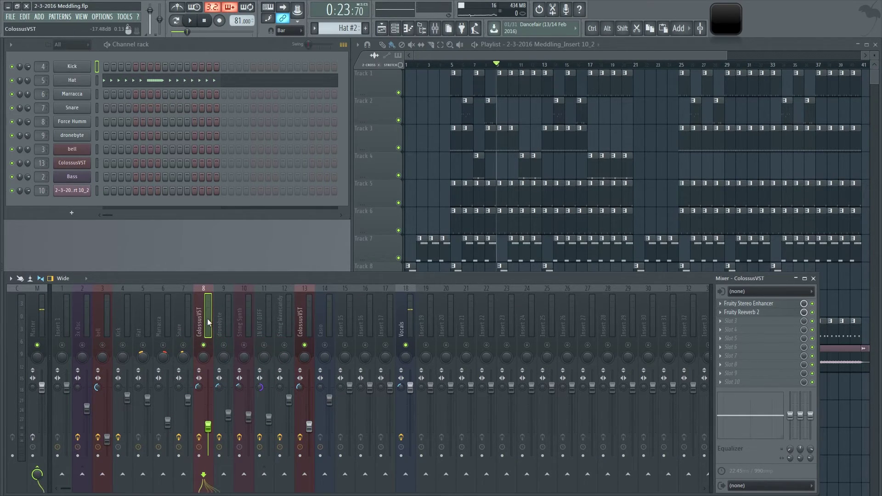
Rename the copied mixer track on Insert 8 as Humm.
key("F2")
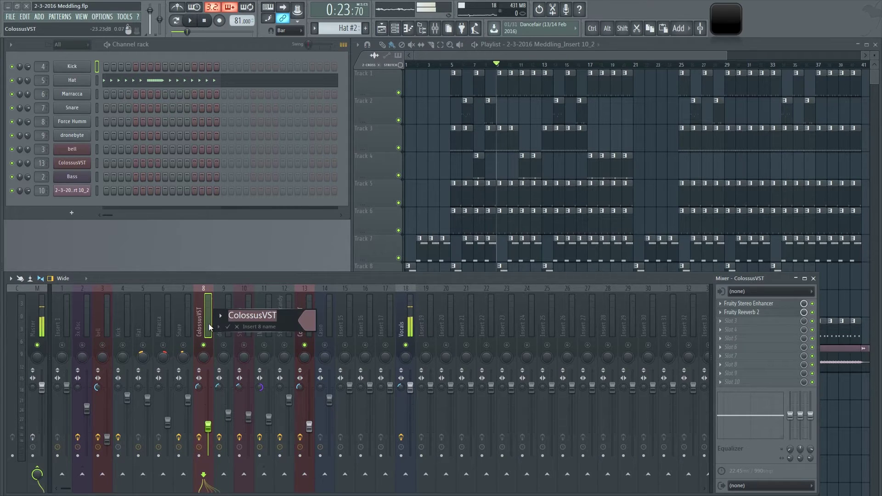
type("Humm")
key("Return")
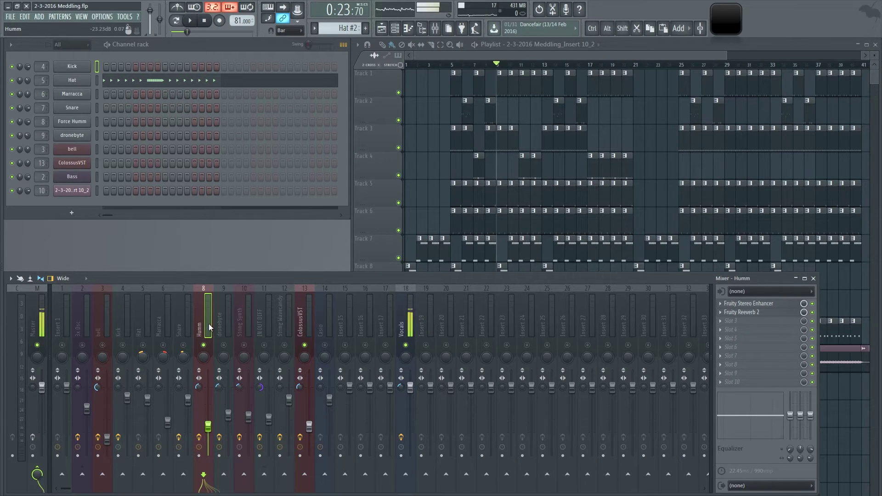
Bring up the name editor for the Snare mixer track and the options of the Humm mixer track, and dismiss both.
key("Left")
key("F2")
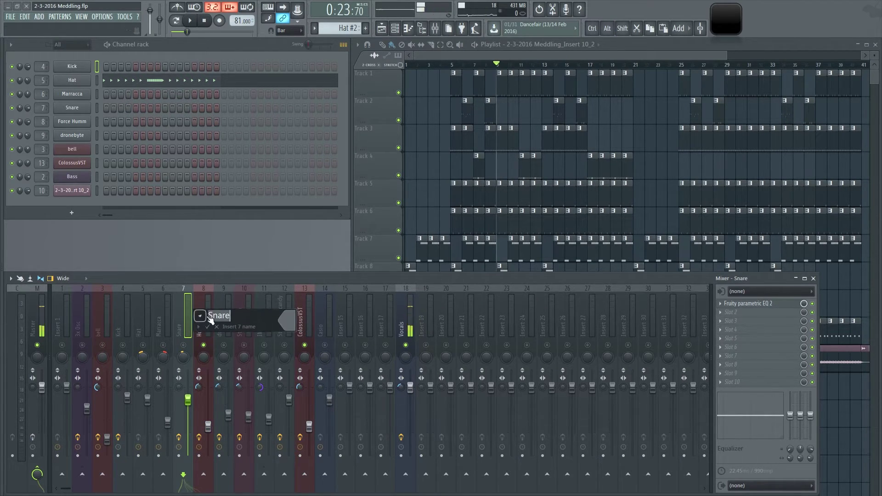
left_click(207, 326)
middle_click(204, 330)
key("Return")
right_click(202, 321)
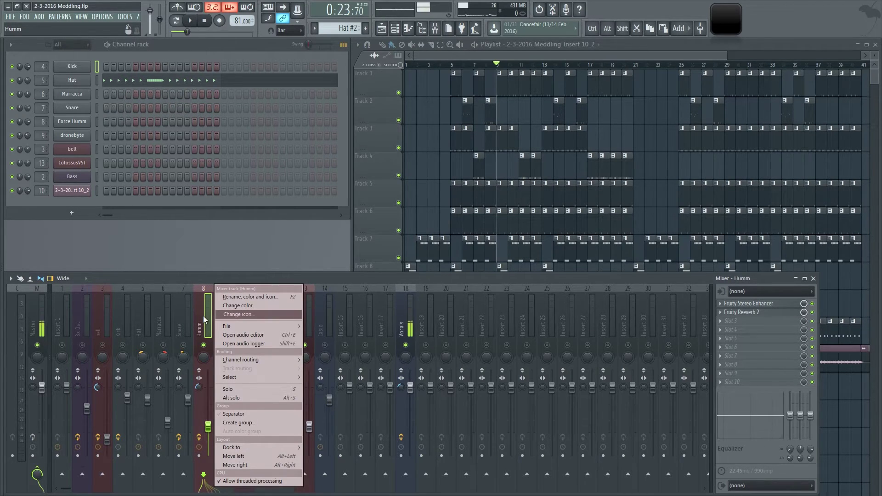
left_click(199, 318)
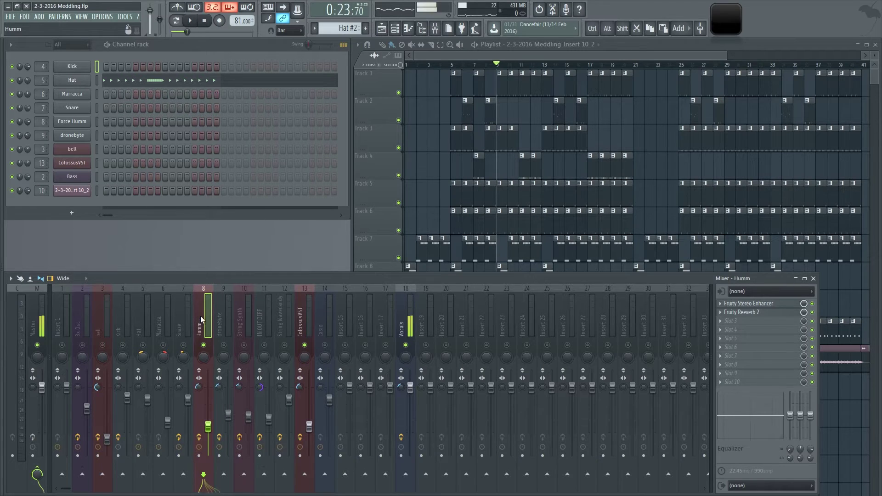
Open and dismiss the name editors of the Humm mixer track and the Snare channel, and close the Snare sampler.
key("F2")
key("Escape")
left_click(261, 320)
left_click(198, 321)
left_click(72, 109)
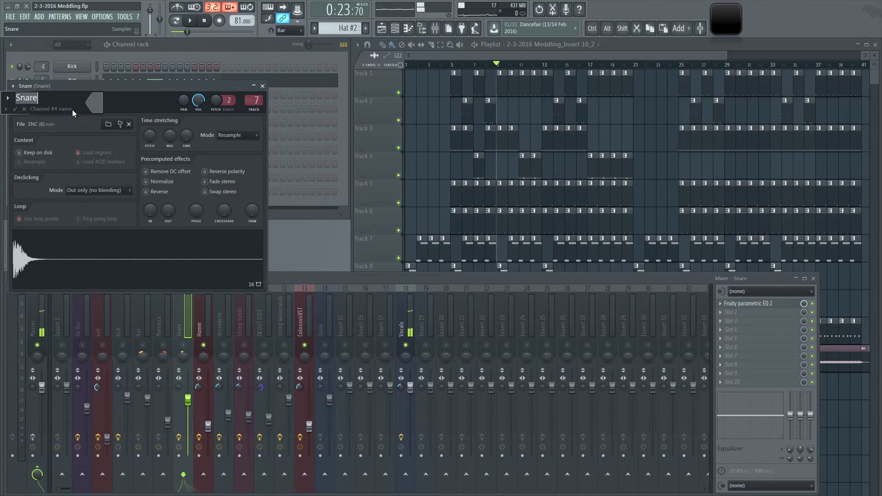
left_click(262, 86)
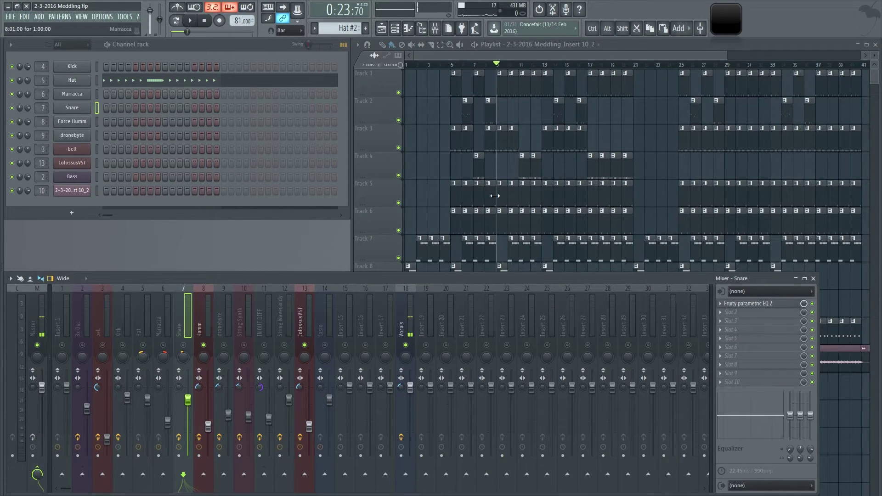
Pick the Marracca pattern from its playlist clip on Track 5 and rename it as sdiafhiohjse.
left_click(495, 195)
left_click(500, 189)
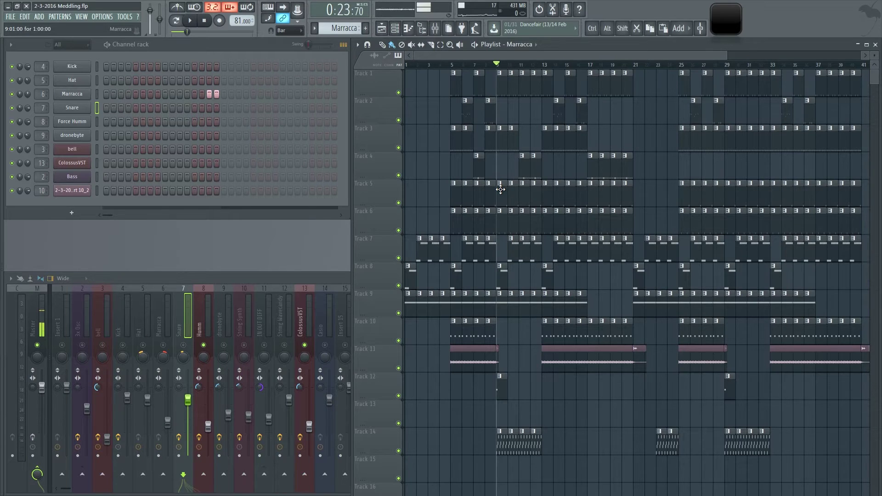
key("F2")
left_click(492, 200)
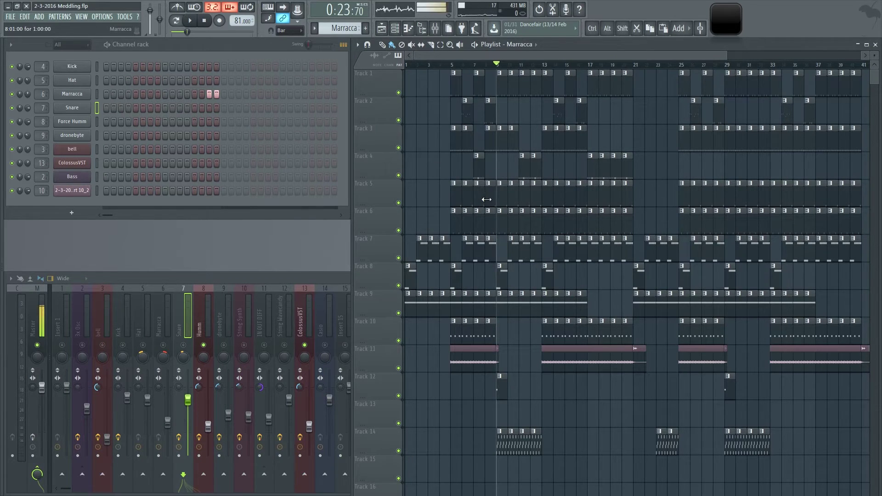
scroll(488, 203, "up", 6)
key("F2")
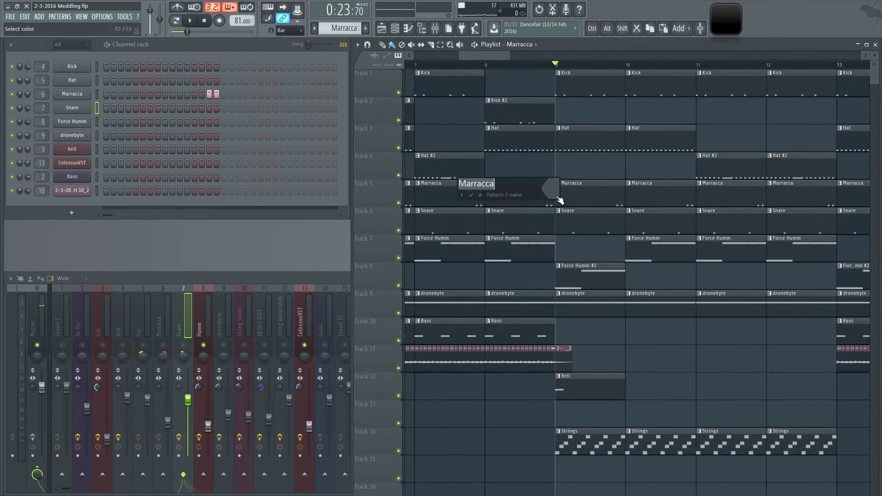
type("sdiafhiohjse")
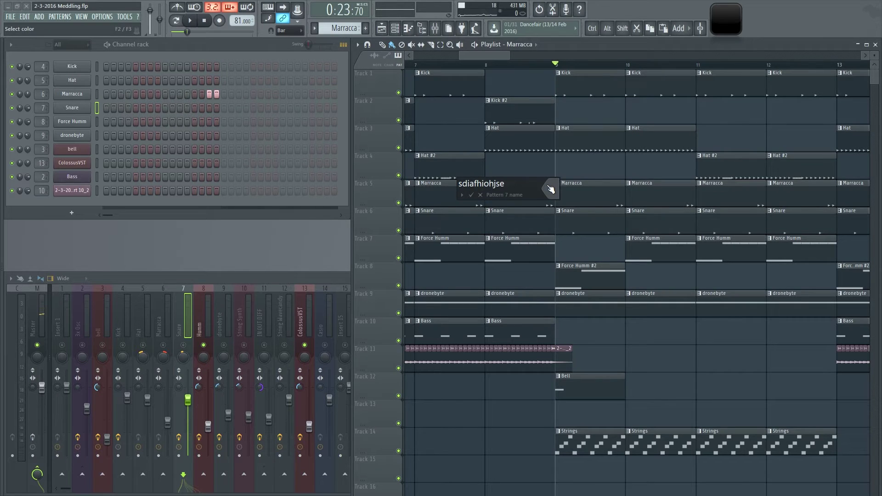
key("Return")
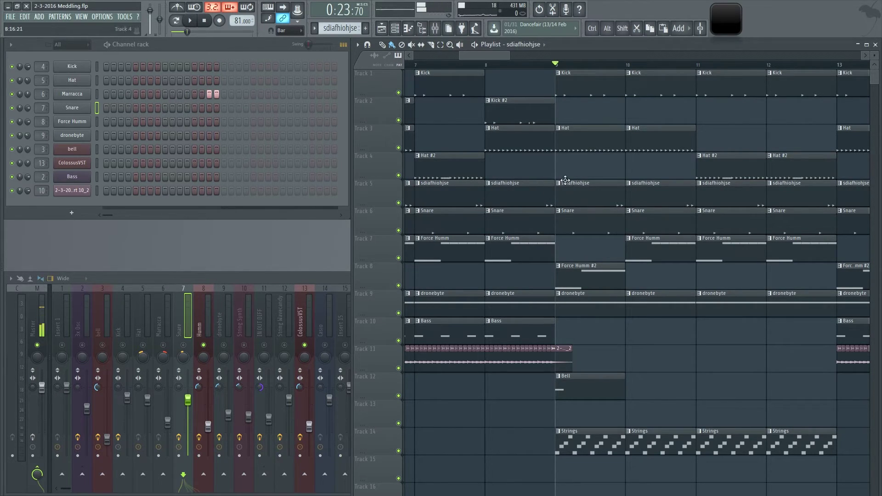
Rename the selected pattern as Maraccas.
key("F2")
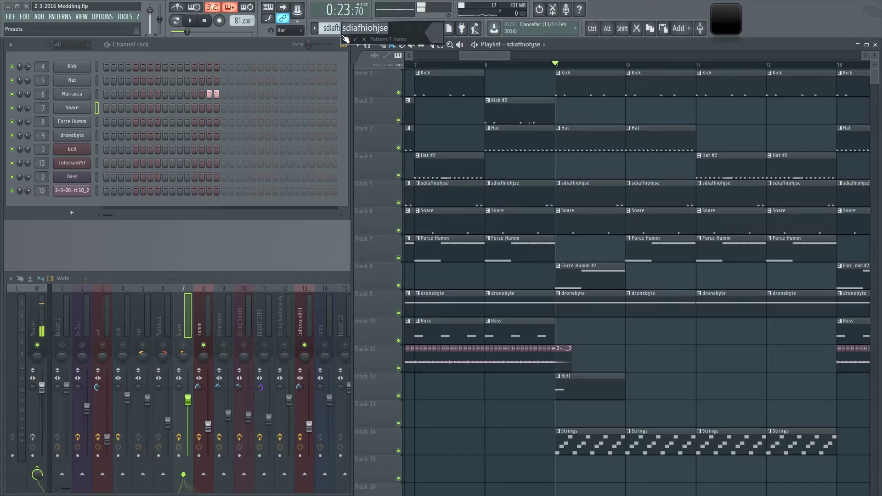
type("Maraccas")
Copy the ColossusVST mixer track state onto the Humm track once more and name that track Humm again.
left_click(211, 318)
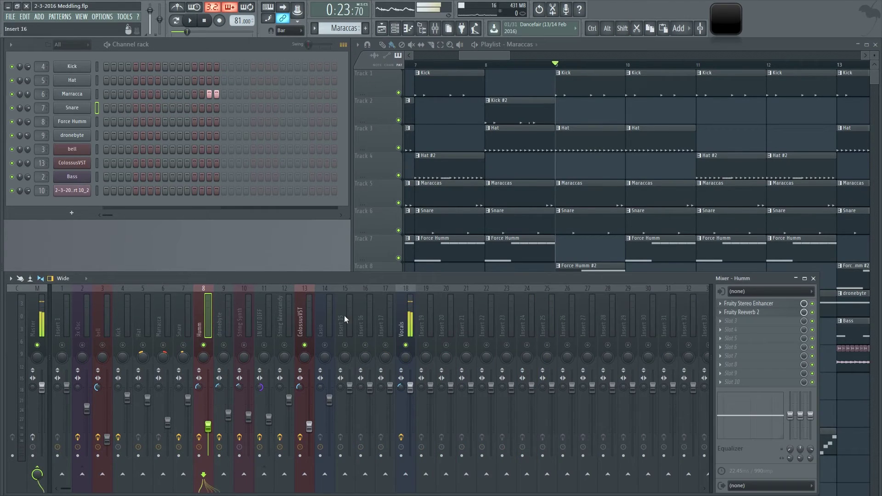
right_click(310, 318)
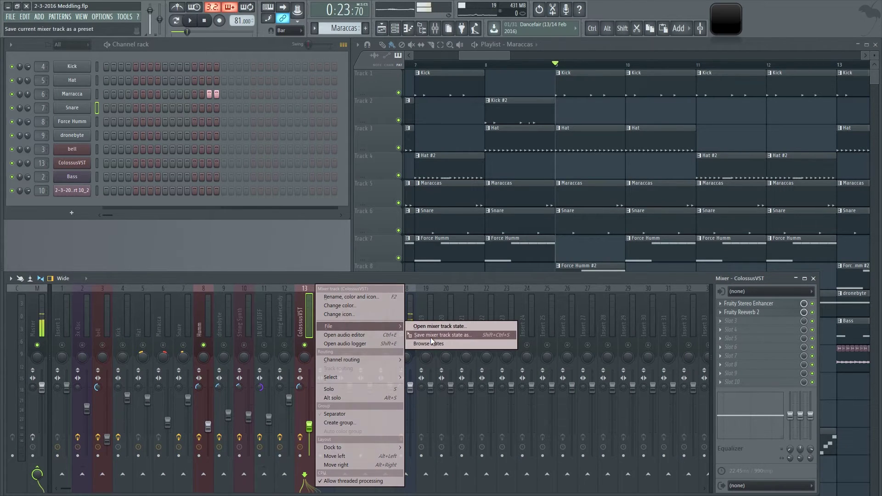
left_click_drag(430, 337, 200, 322)
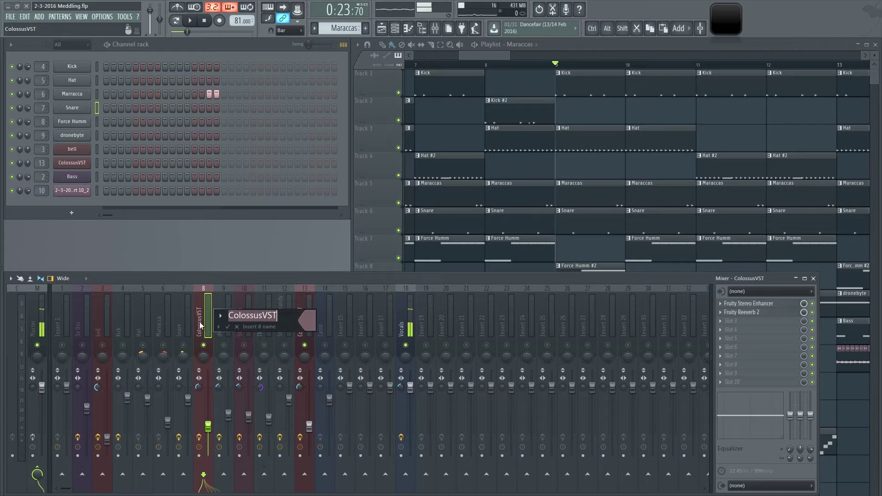
type("Humm")
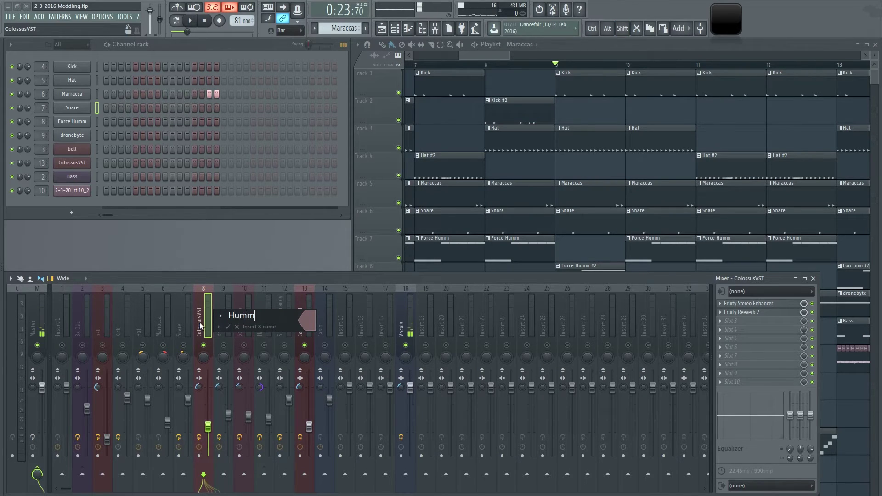
key("Return")
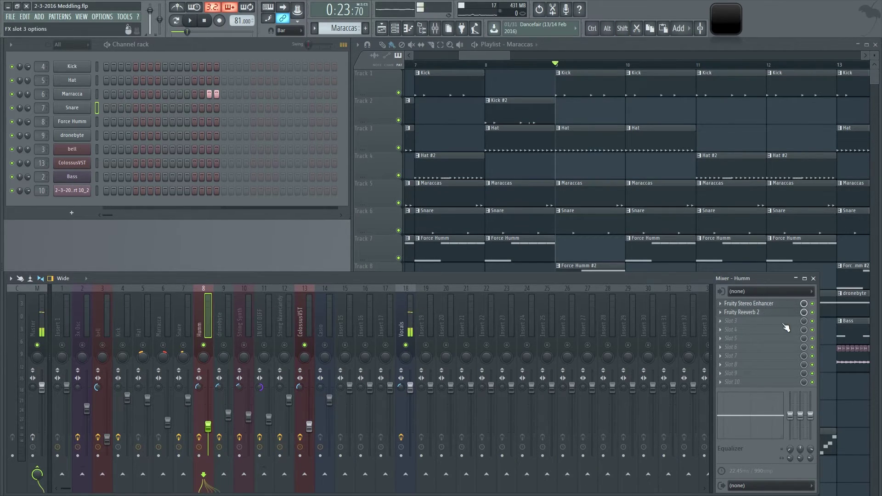
Copy the Fruity delay 2 effect with its settings from the String Synth mixer track to the Humm mixer track.
left_click(239, 332)
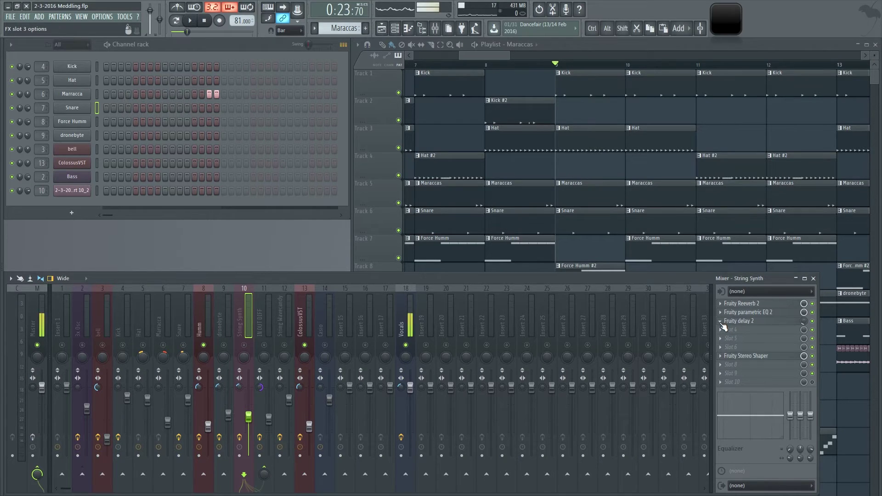
left_click(721, 323)
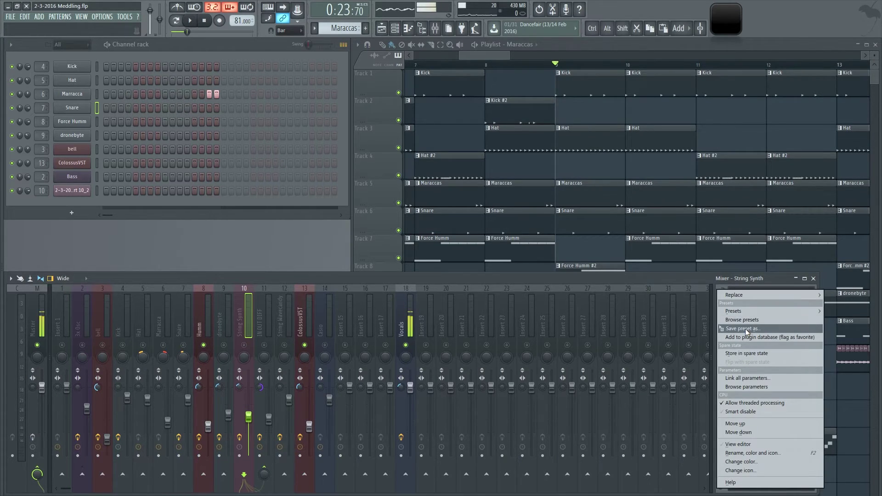
left_click_drag(738, 329, 203, 321)
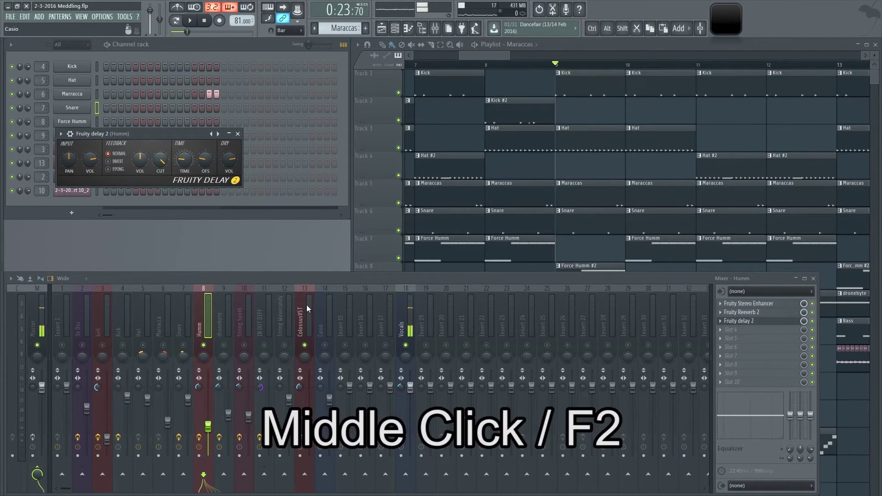
Play the song with the Humm mixer track soloed, stop playback and solo the Vocals mixer track.
key("space")
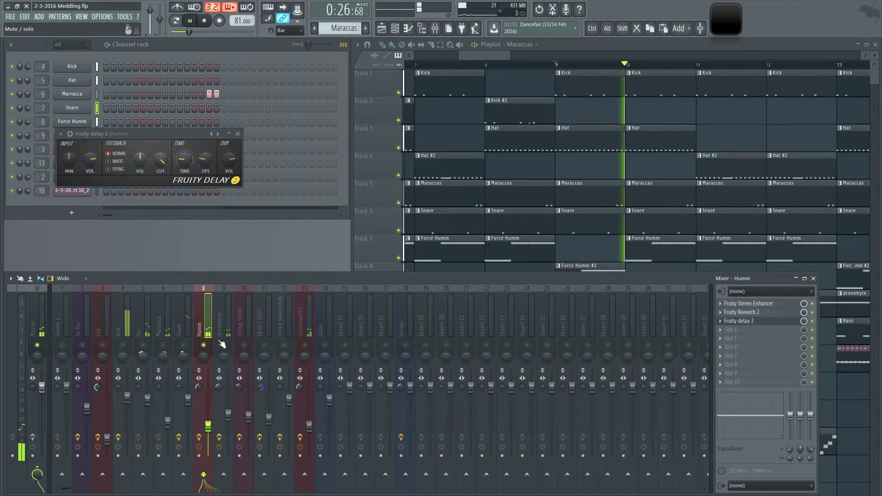
key("space")
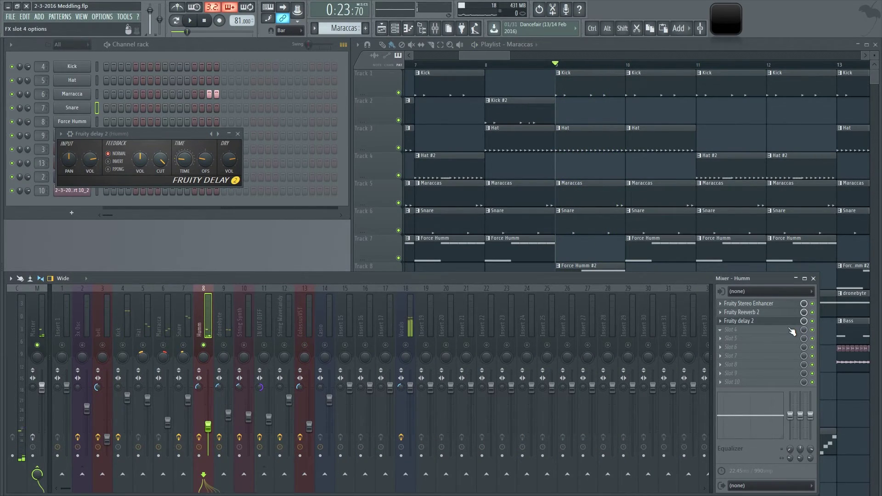
left_click(406, 344)
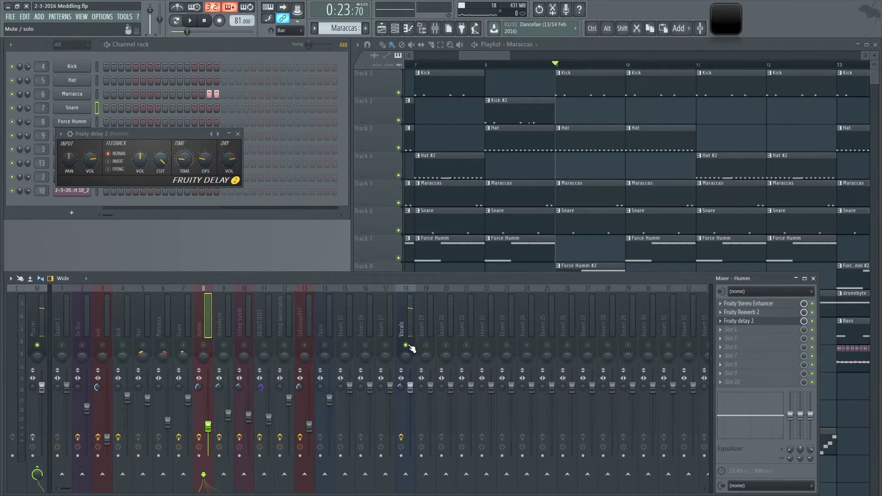
Toggle solo on and off for the Vocals and Casio mixer tracks, leaving all mixer tracks unsoloed.
right_click(406, 345)
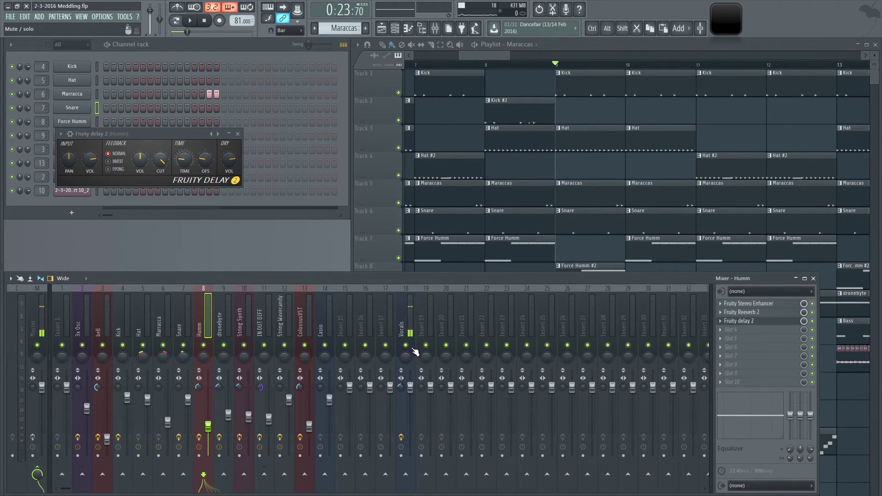
left_click(326, 347)
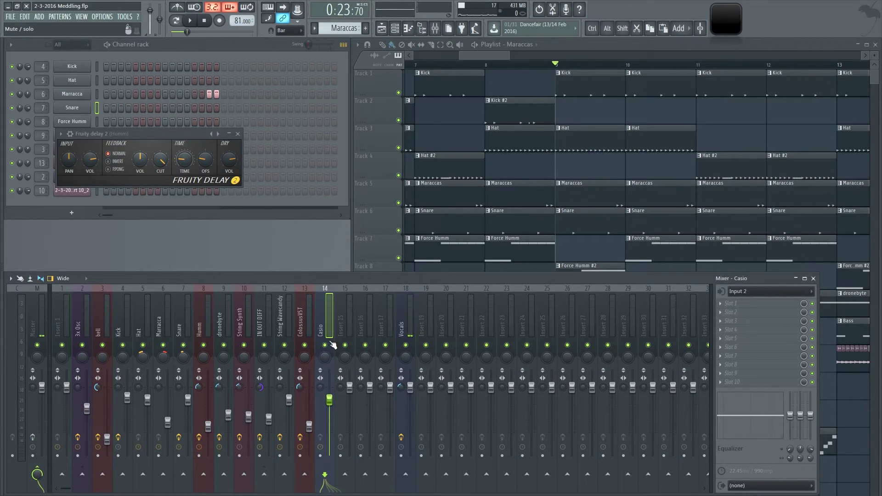
right_click(406, 345)
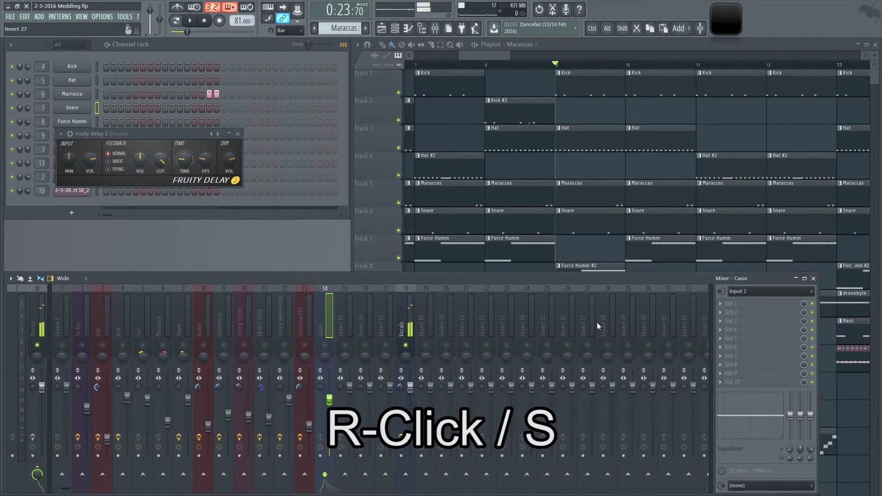
right_click(405, 346)
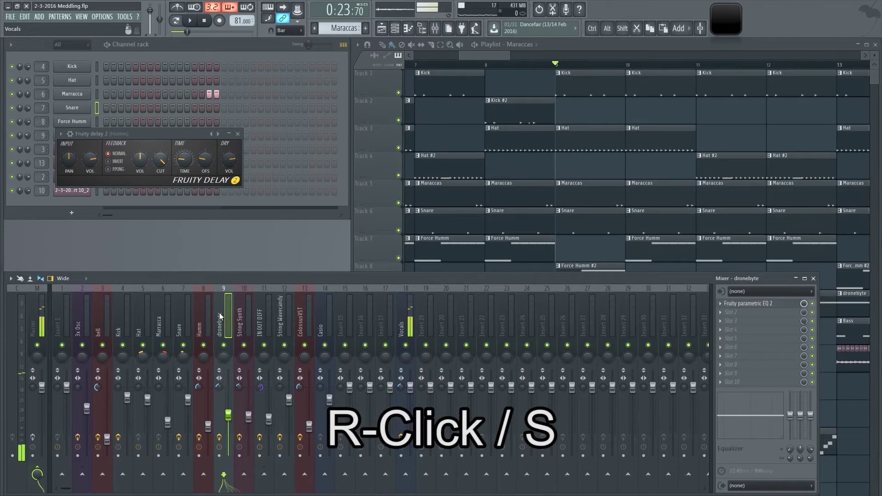
key("s")
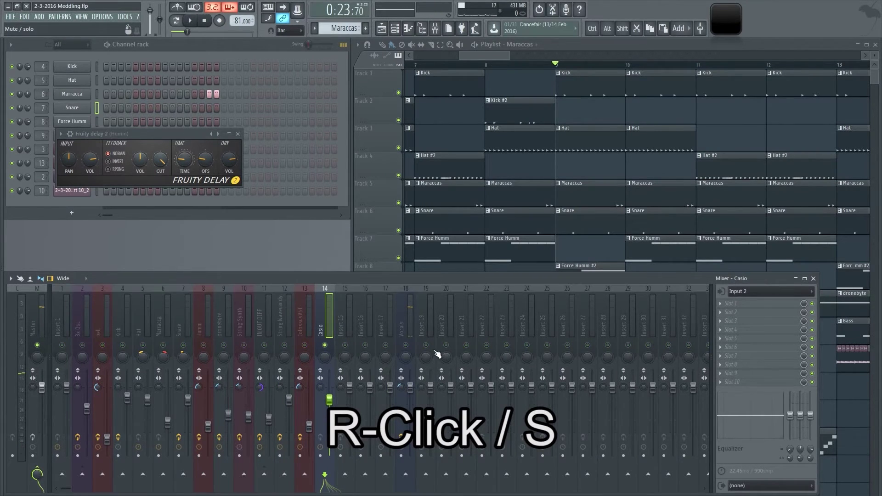
left_click(408, 327)
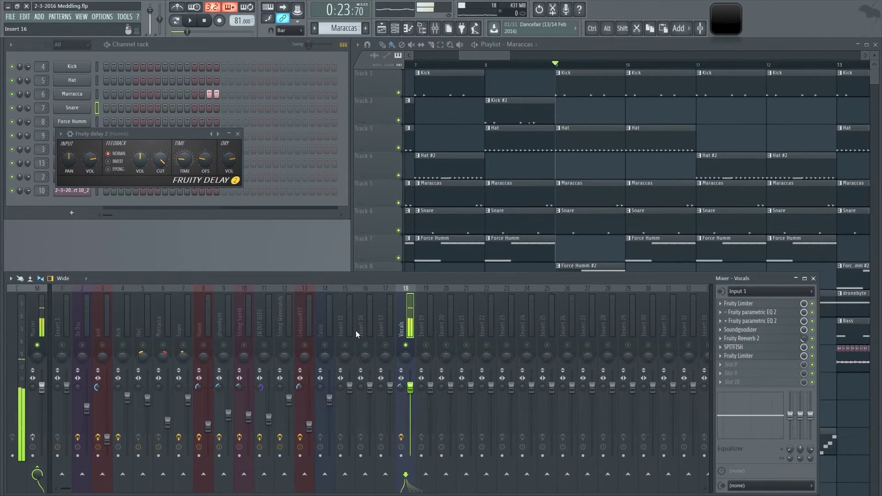
left_click(329, 322)
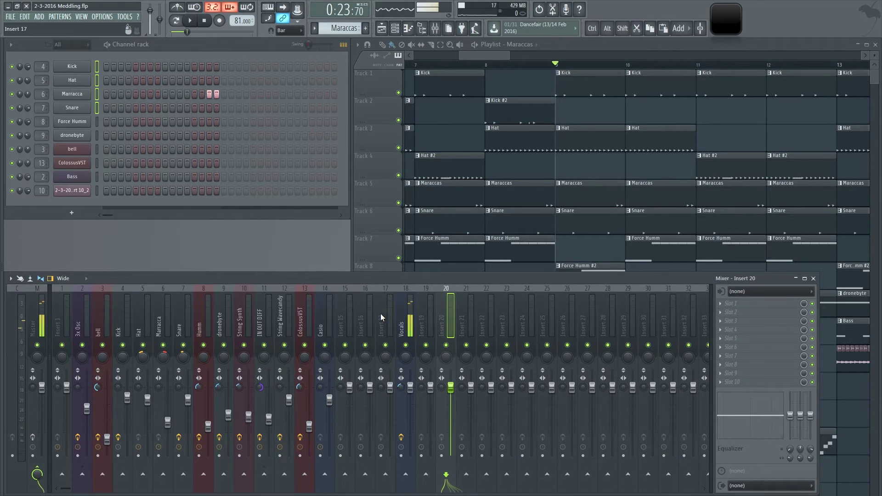
Select the mixer tracks from dronebyte through Casio and shift them back and forth across the mixer, ending in their original slots.
left_click(327, 321)
left_click_drag(327, 320, 218, 338)
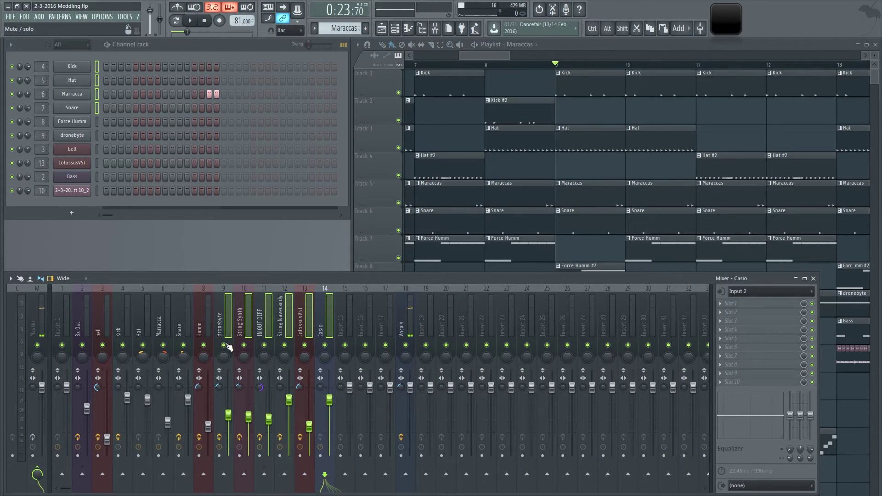
key("alt")
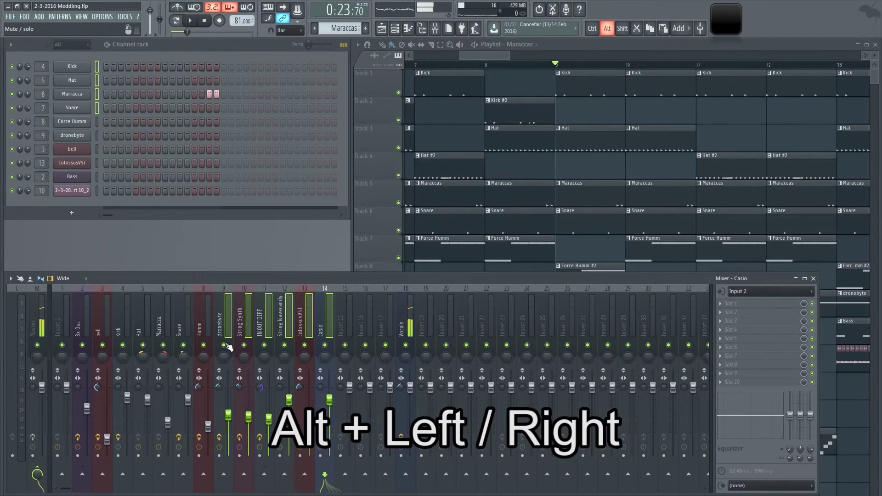
key("alt+Left")
key("alt+Left")
key("alt+Left")
key("alt+Right")
key("alt+Right")
key("alt+Right")
key("alt+Right")
key("alt+Left")
key("alt+Left")
key("alt+Left")
key("alt+Right")
key("alt+Right")
key("alt+Right")
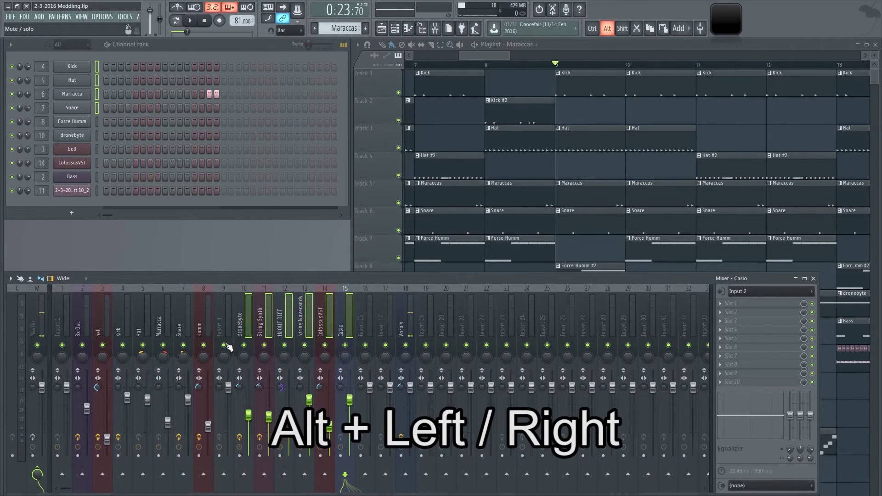
key("alt+Left")
key("alt+Left")
key("alt+Left")
key("alt+Right")
key("alt+Right")
key("alt+Right")
key("alt+Left")
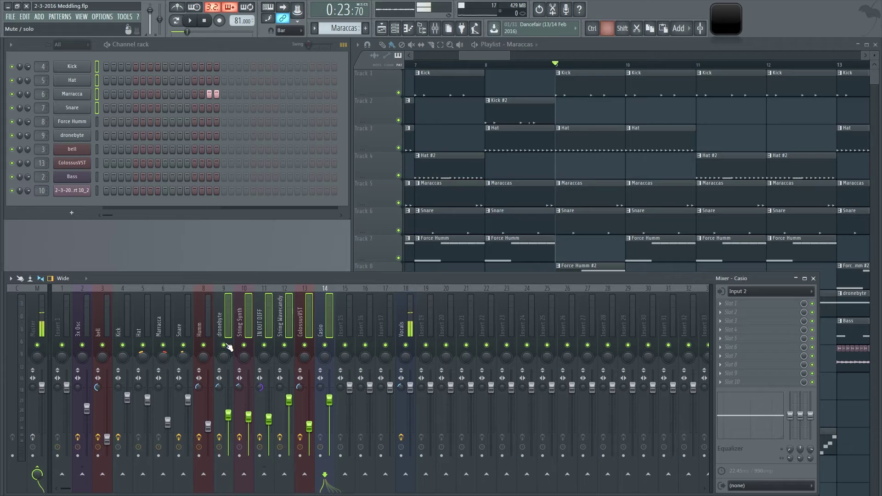
Reset the ColossusVST and String Wavecandy mixer volumes and the stereo separation of IN OUT DIFF, String Synth and dronebyte to their defaults.
left_click(316, 424)
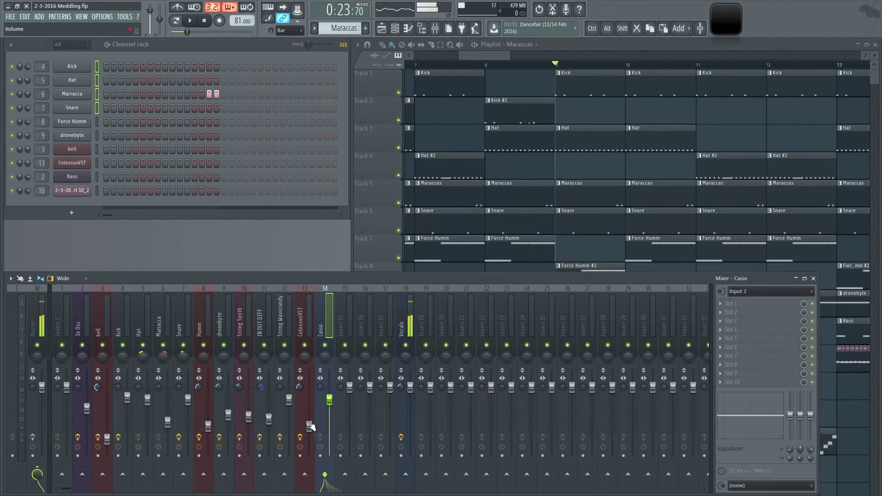
middle_click(309, 425)
middle_click(289, 399)
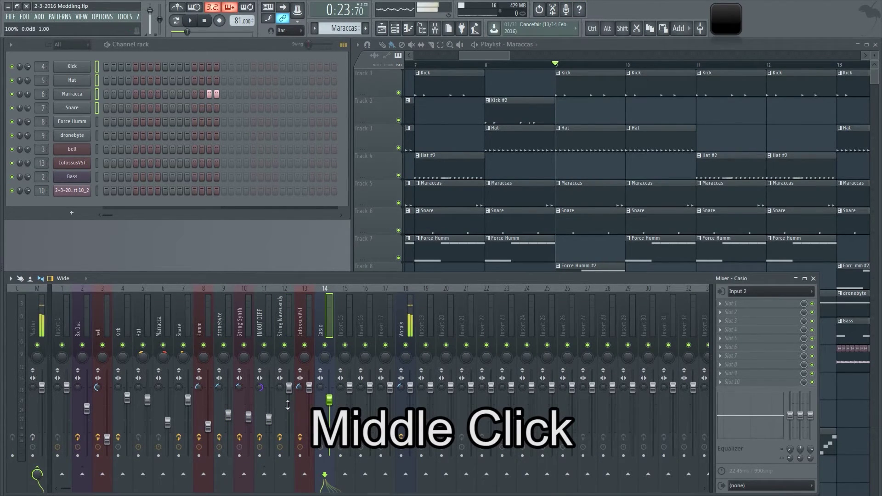
middle_click(260, 387)
middle_click(239, 387)
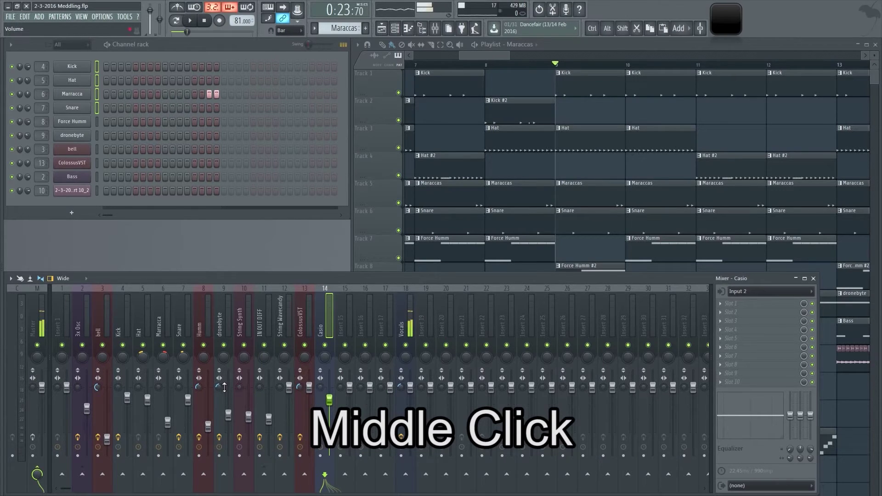
middle_click(219, 387)
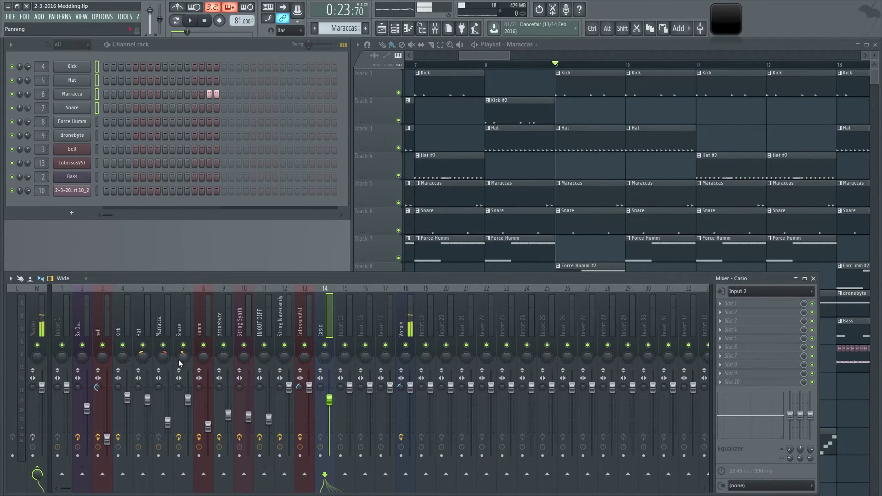
Reset the Marracca mixer track's panning and volume and the ColossusVST and Bass channel volumes to their defaults.
middle_click(164, 360)
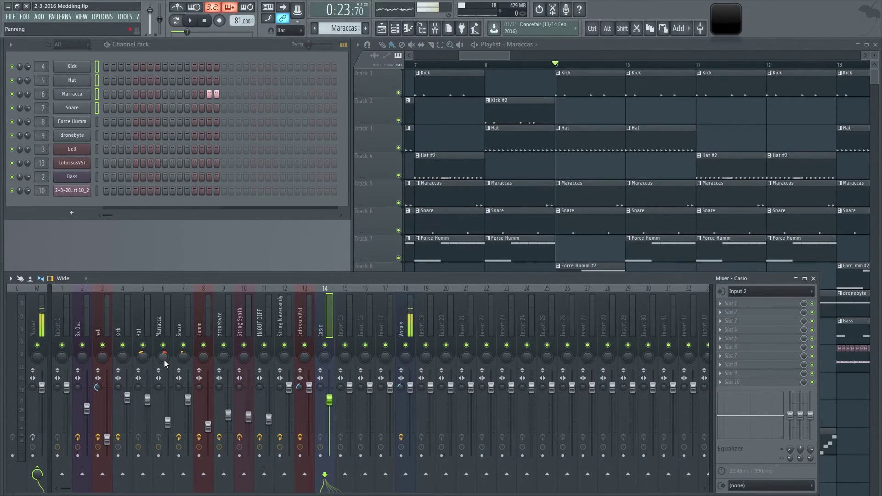
middle_click(168, 420)
middle_click(27, 163)
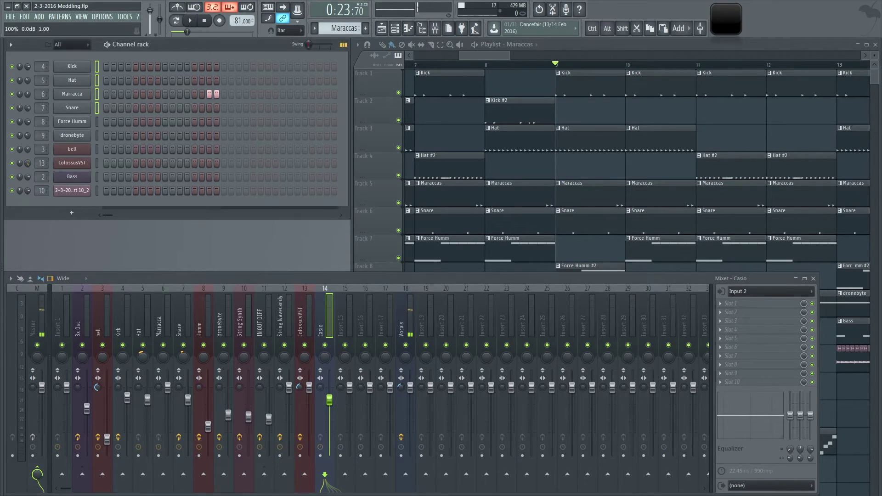
left_click(27, 164)
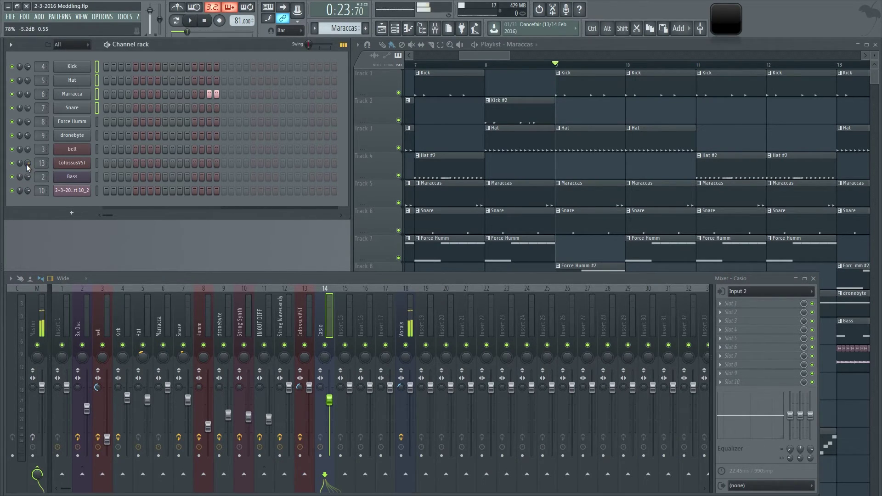
left_click_drag(26, 181, 26, 220)
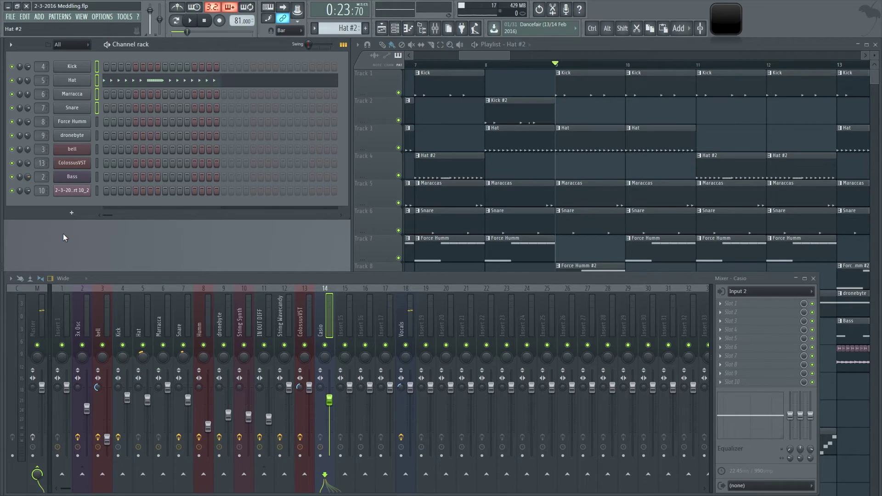
Arm the Vocals mixer track for recording, open its render settings without rendering, and disarm the track again.
left_click(407, 322)
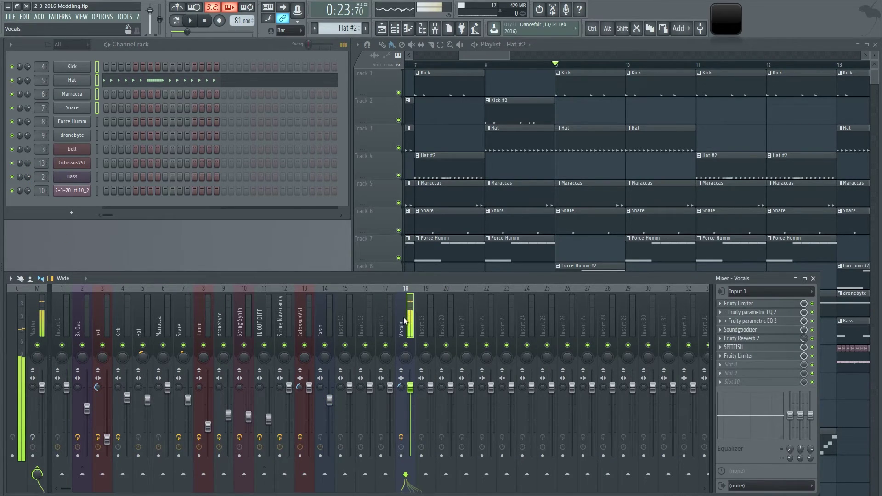
left_click(401, 456)
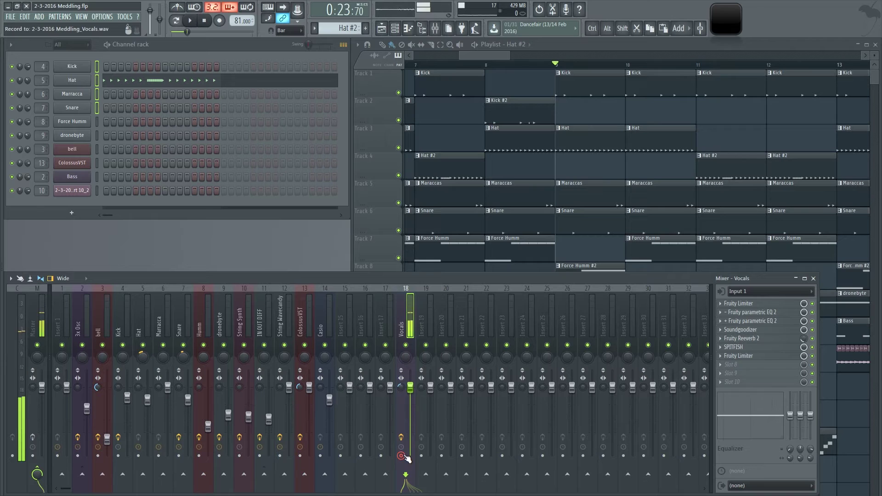
key("alt+r")
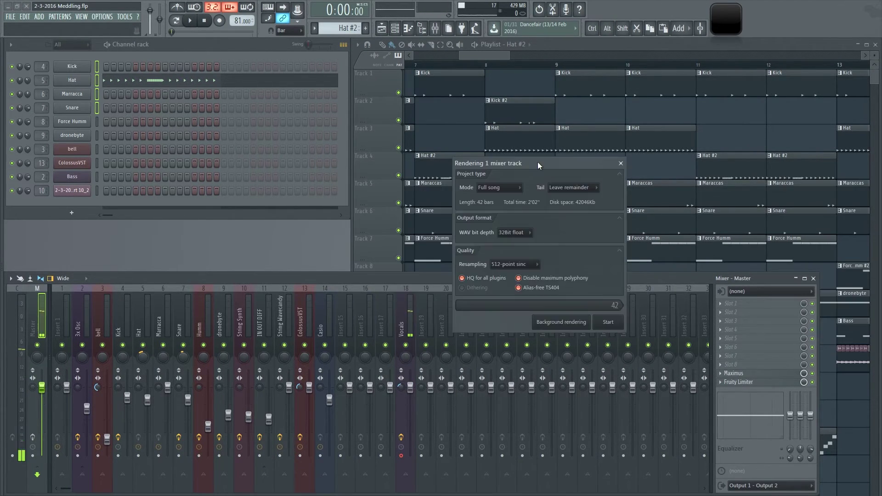
left_click_drag(433, 169, 285, 108)
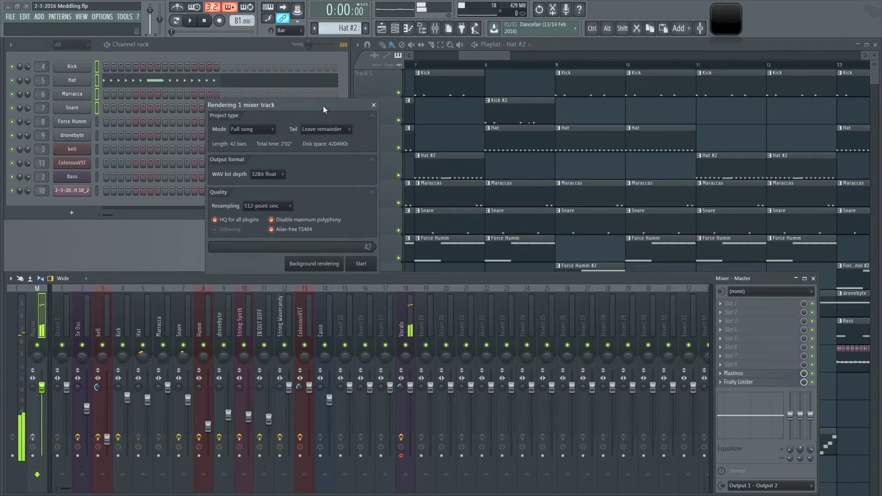
key("Escape")
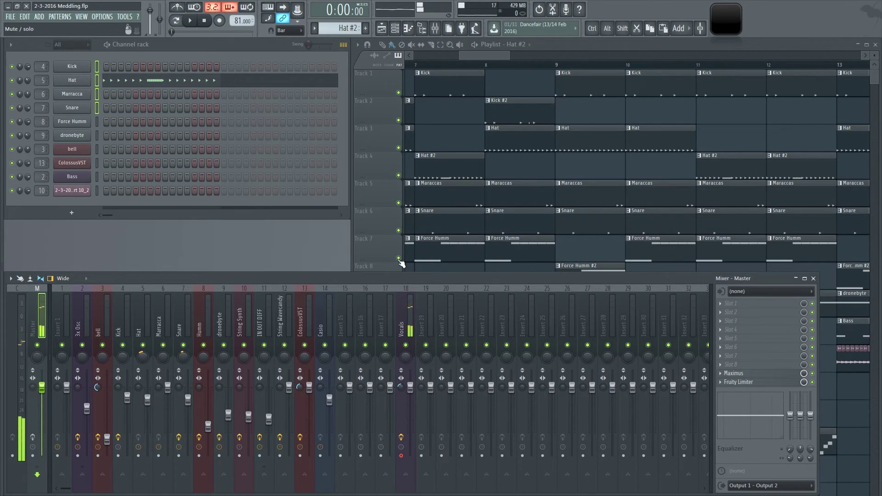
left_click(410, 328)
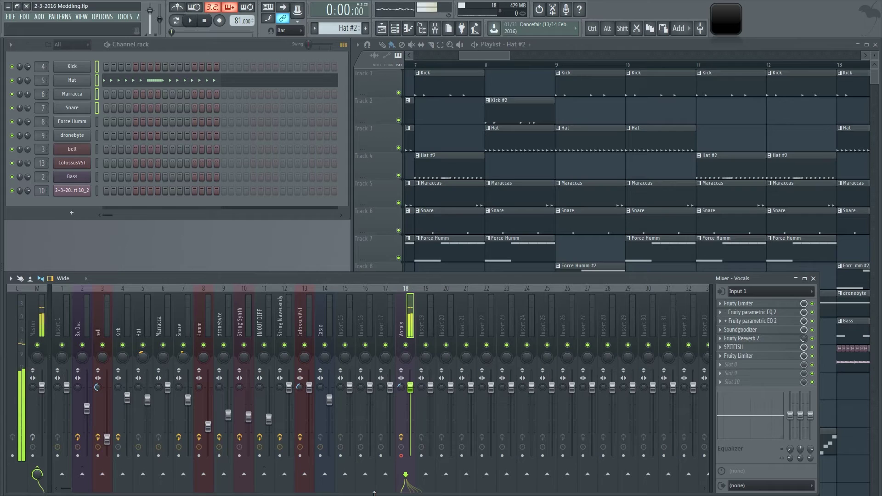
left_click(401, 456)
Switch the mixer meters to waveform view and try panning the Vocals track before returning its panning to centre.
key("alt+w")
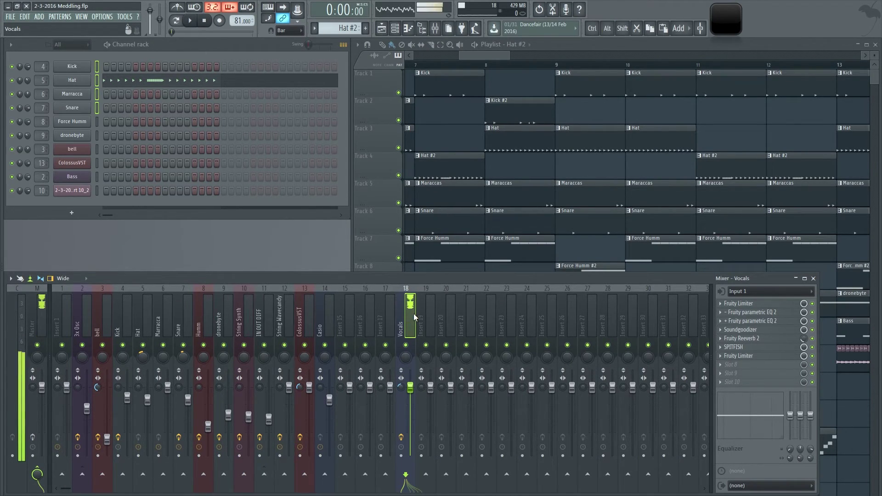
left_click_drag(406, 356, 405, 381)
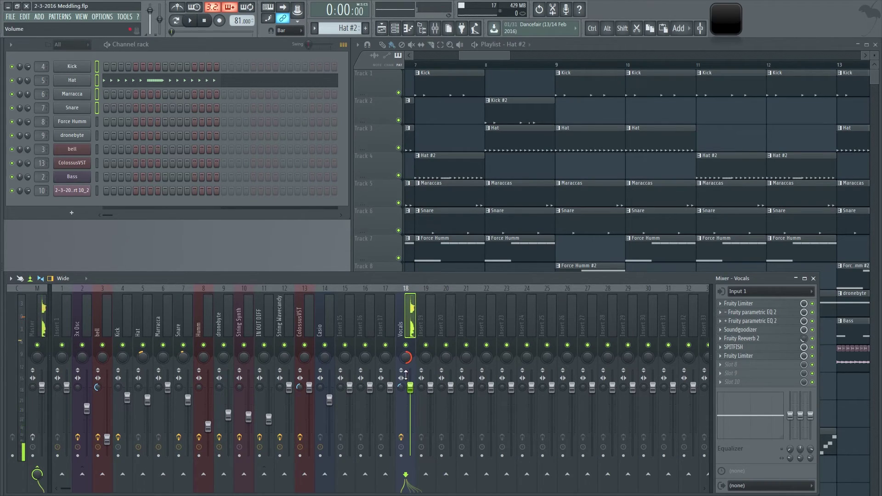
left_click(406, 360, "alt")
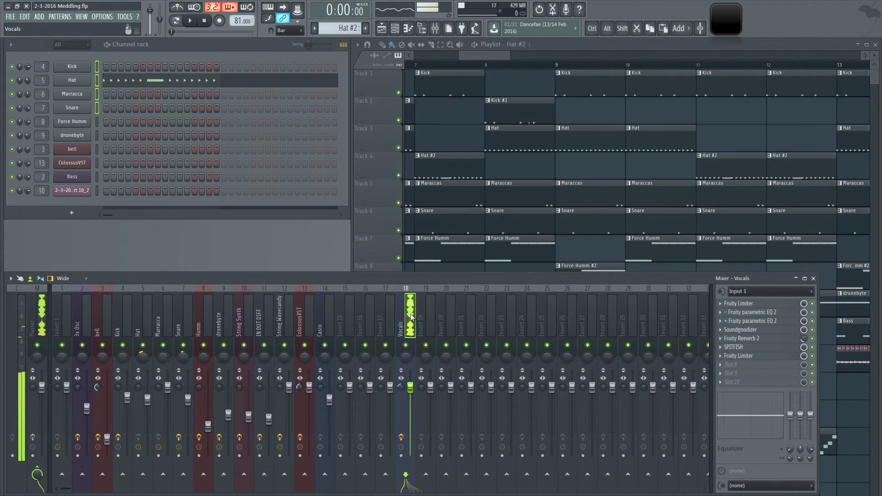
Play the song from bar 9, raise the Humm mixer track's volume to 49% (-12.9 dB) and stop playback.
left_click(490, 70)
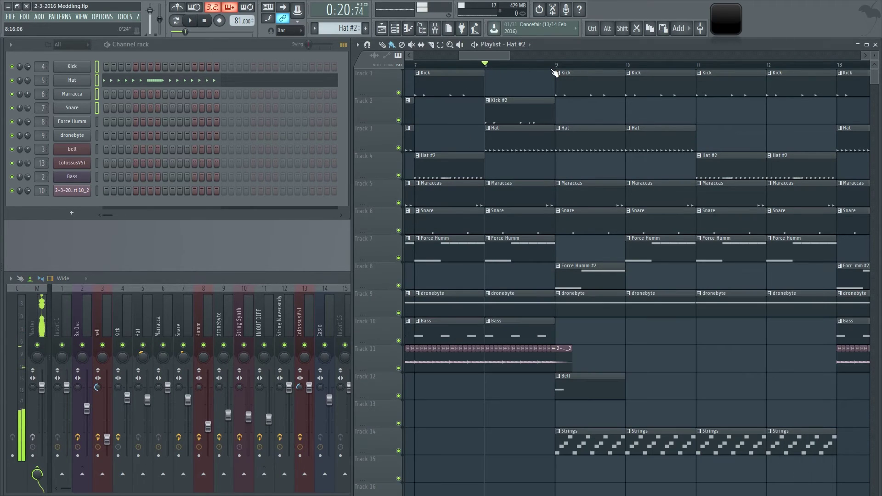
left_click(554, 66)
left_click(218, 279)
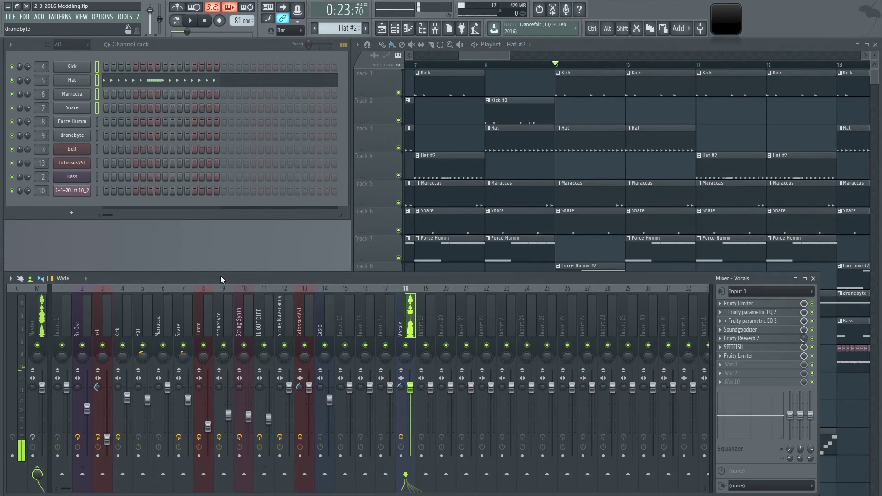
key("space")
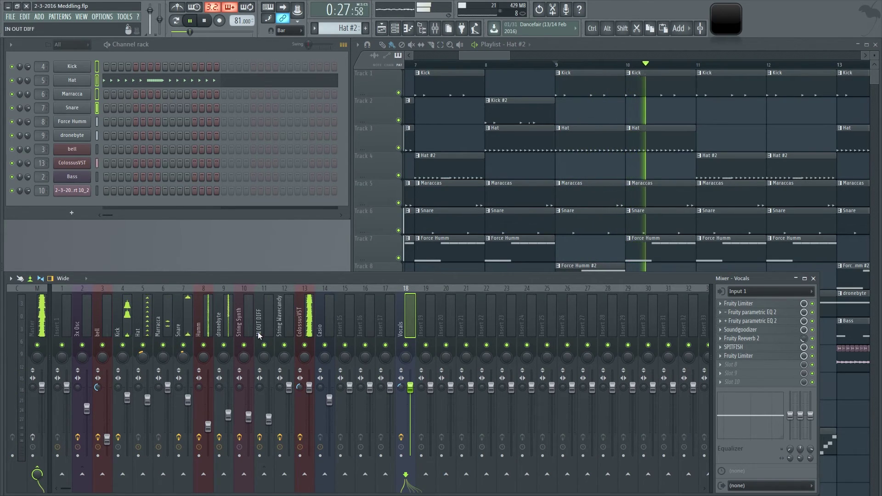
mouse_move(208, 426)
left_mouse_down()
mouse_move(208, 447)
mouse_move(208, 422)
left_mouse_up()
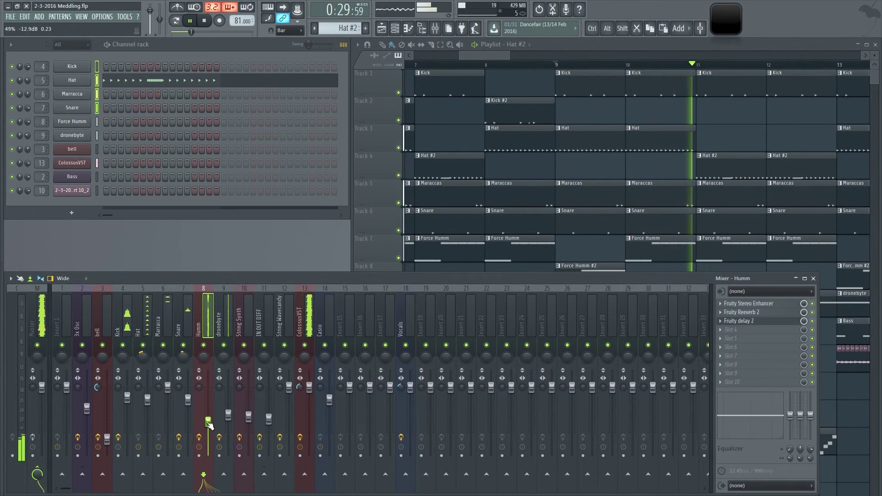
key("space")
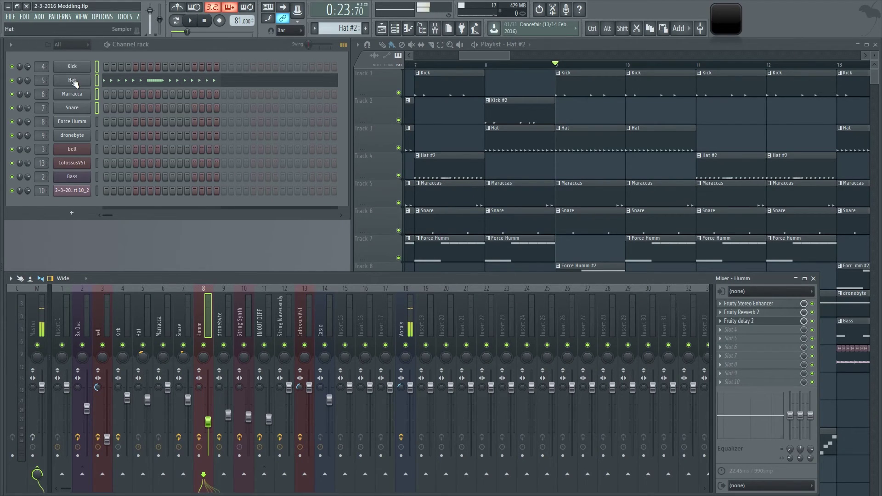
Open the Hat channel's notes from the Hat #2 pattern in the piano roll, showing the whole pattern.
left_click(124, 83)
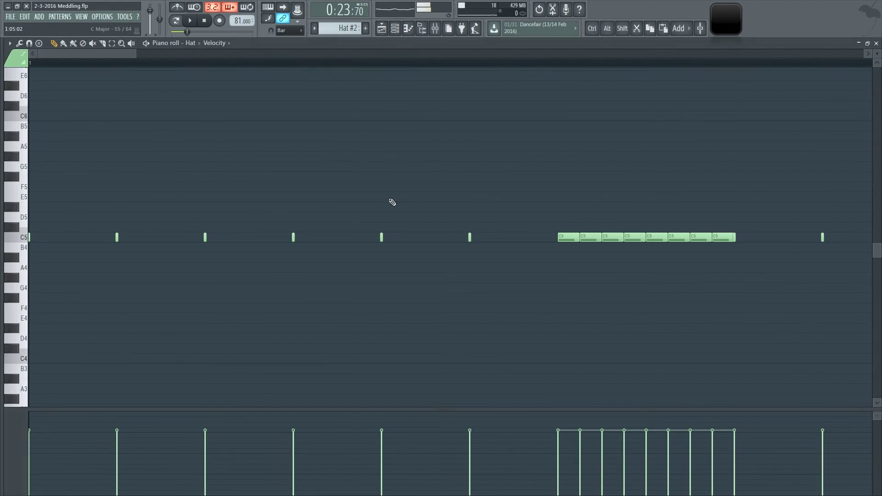
scroll(364, 262, "down", 3, "ctrl")
scroll(369, 241, "down", 3, "ctrl")
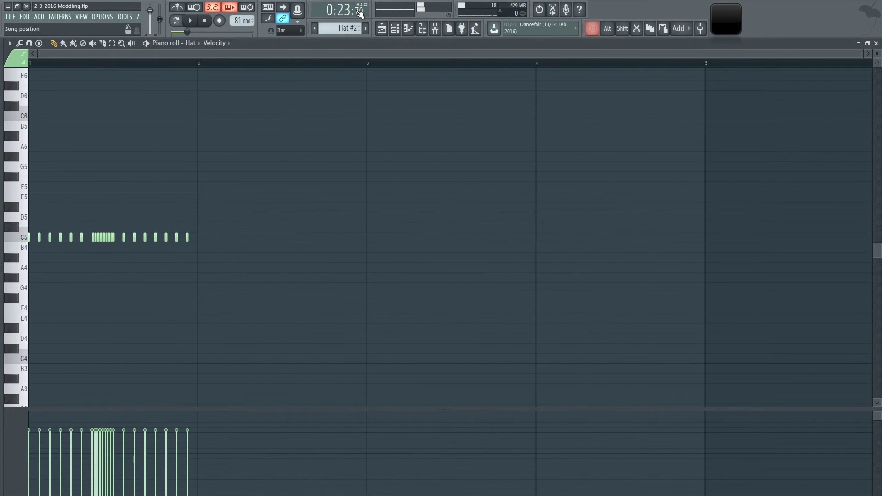
Set the global snap to 1/4 beat.
left_click(288, 31)
left_click(287, 122)
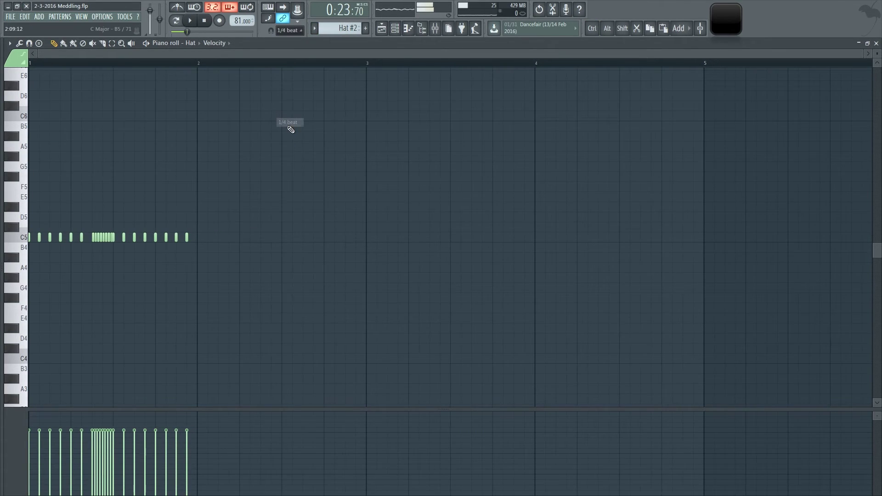
Duplicate all the hat notes of bar 1 into bar 2, and undo the duplication.
left_click_drag(251, 294, 27, 193)
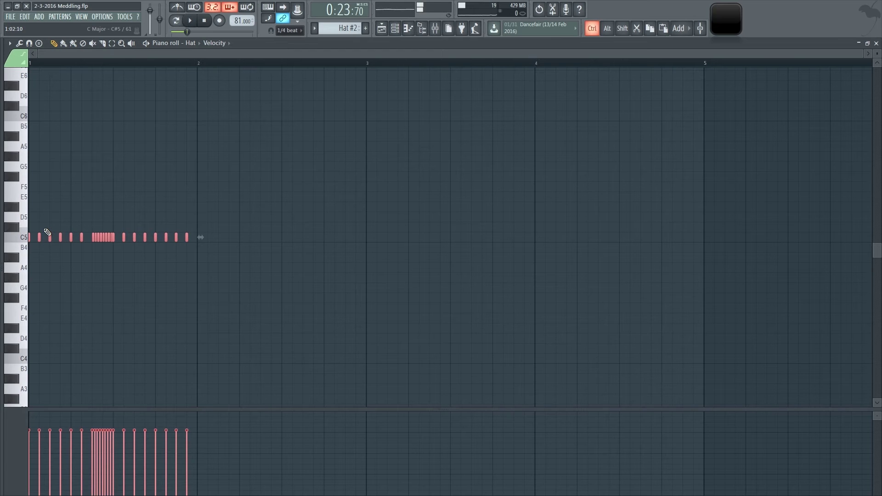
key("ctrl+b")
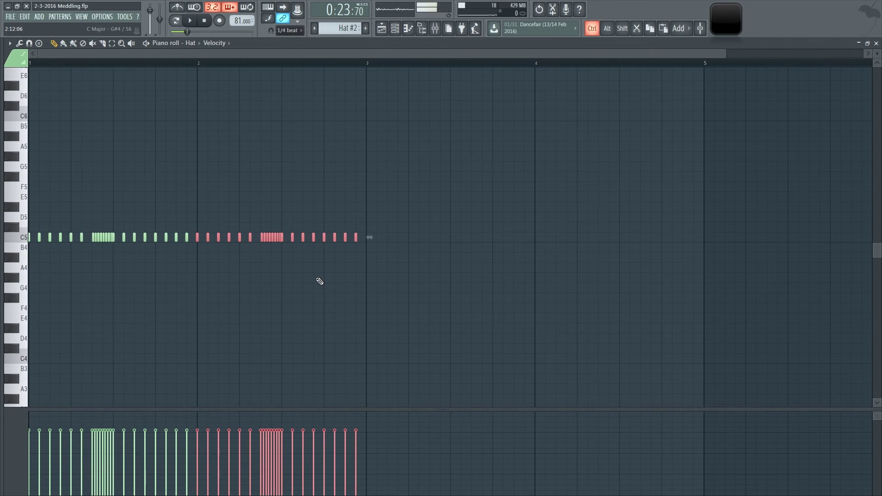
key("ctrl+z")
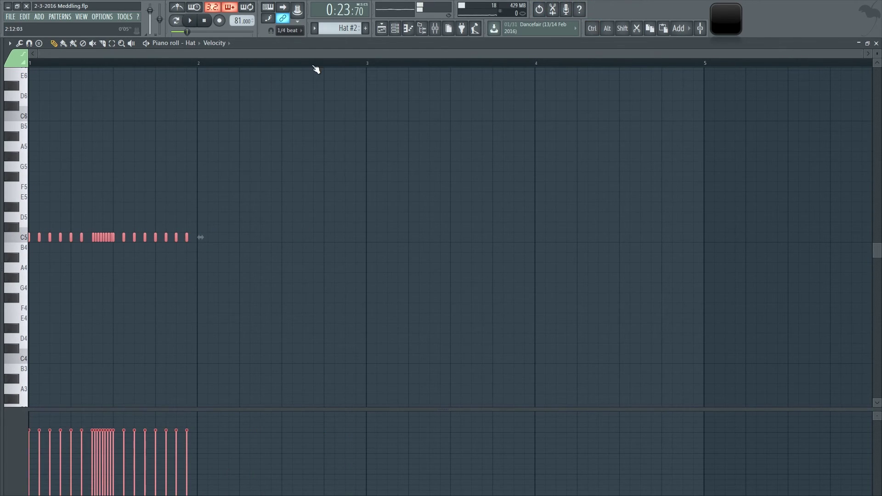
Try pasting a copy of the hat notes and moving it to midway through bar 2, clearing the stray C6 note and the copy.
left_click(365, 116)
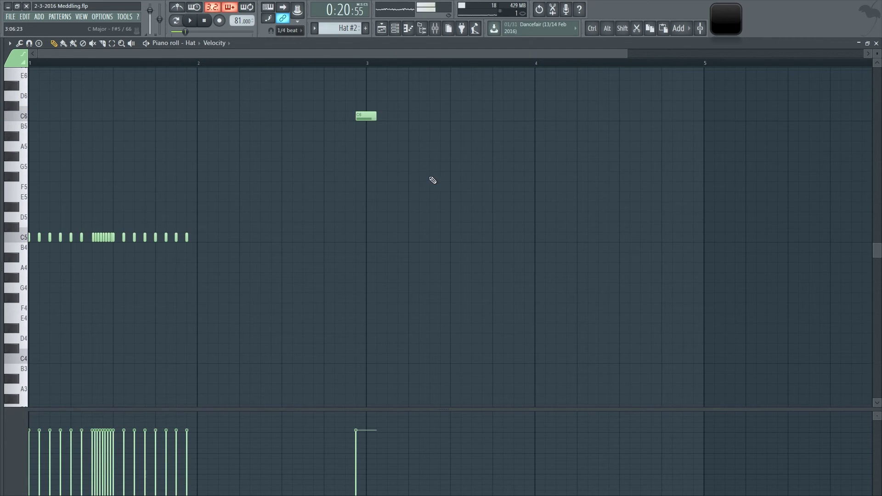
key("ctrl+v")
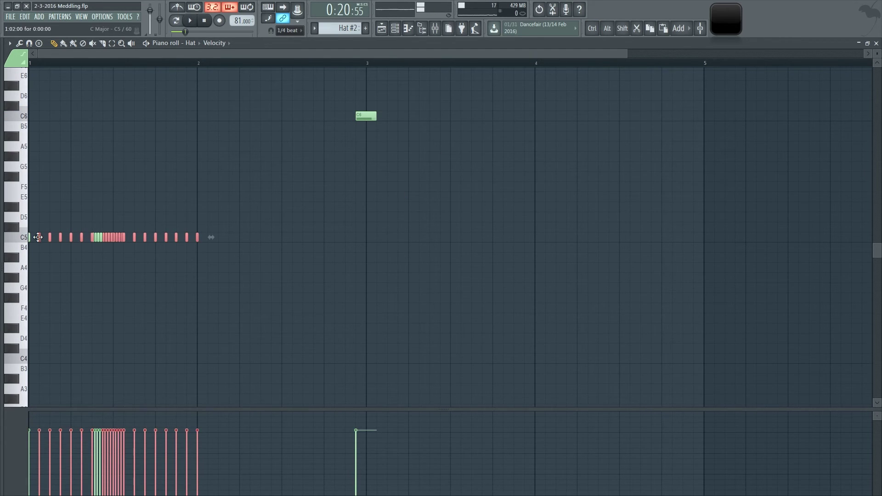
left_click_drag(38, 237, 280, 237)
left_click(357, 147)
right_click(366, 116)
left_click_drag(549, 291, 268, 234, "ctrl")
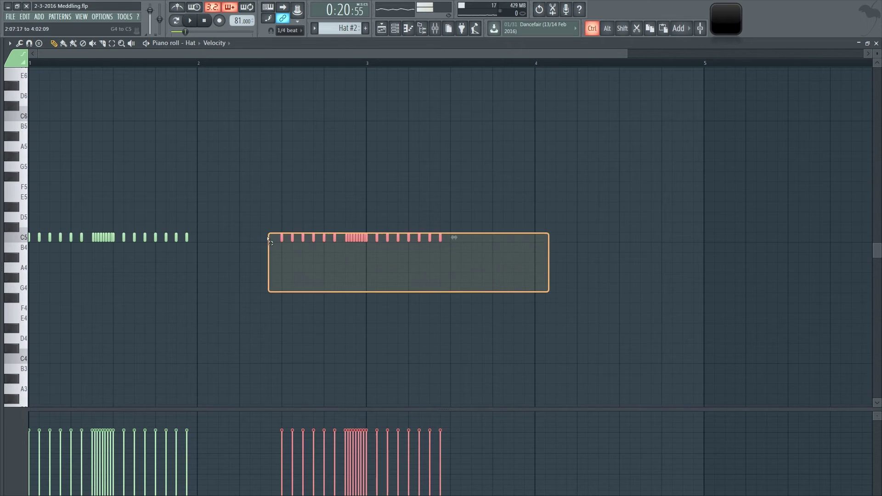
key("Delete")
Clone the hat notes to the middle of bar 2 and again to E5 near the end of bar 3, and undo both copies.
left_click_drag(236, 262, 1, 147)
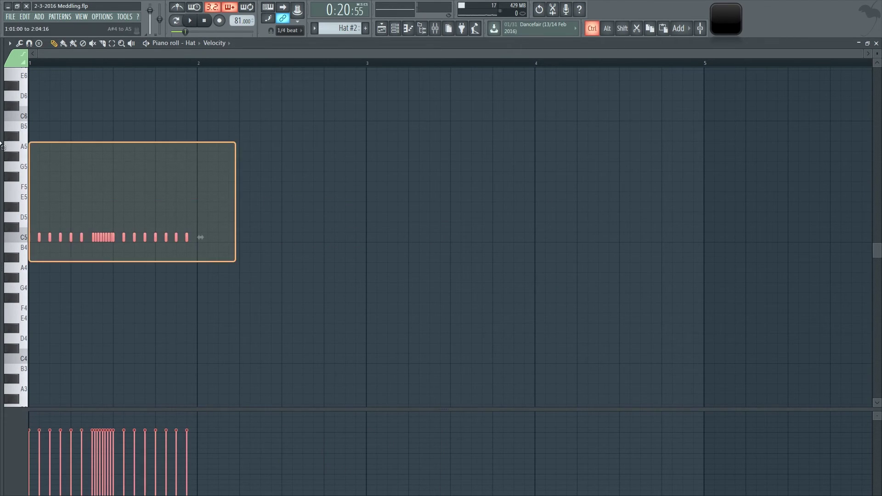
left_click_drag(102, 238, 334, 254, "shift")
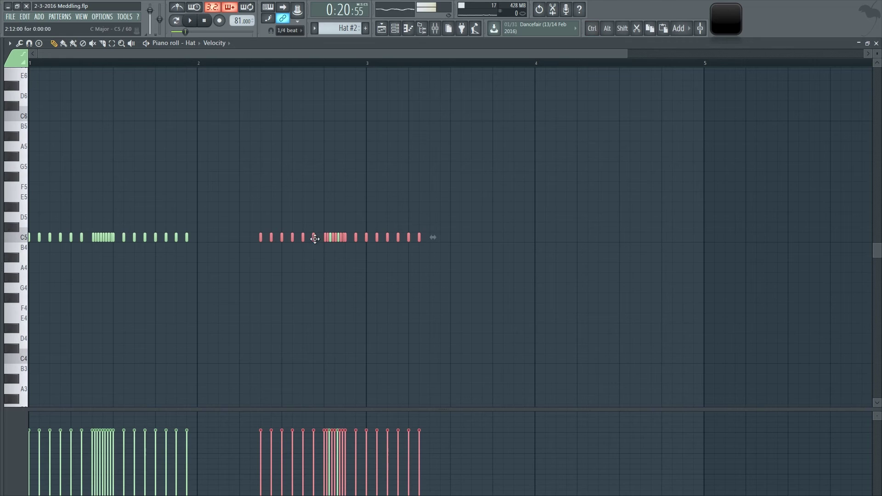
left_click_drag(315, 237, 561, 201)
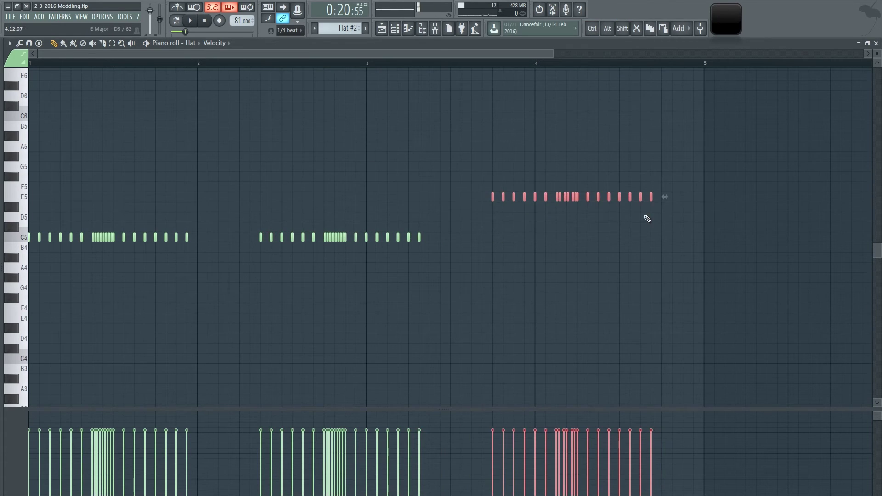
key("ctrl")
key("ctrl+z")
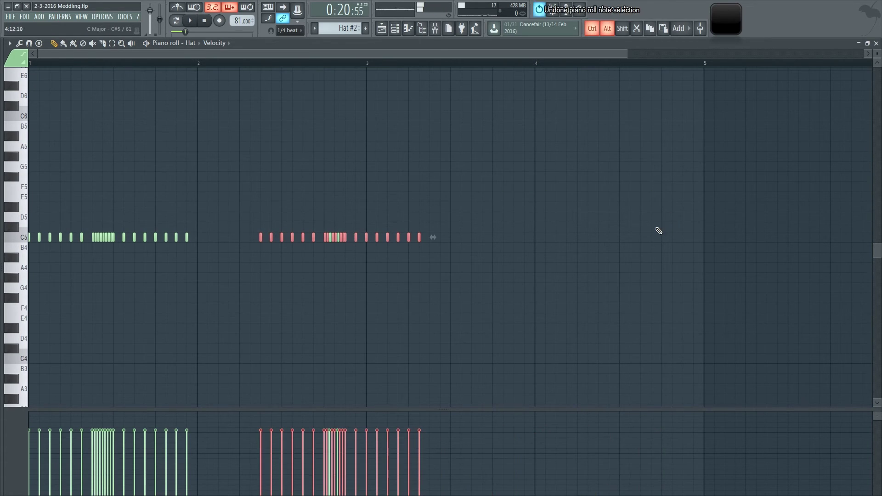
key("ctrl+z")
Transpose the hat notes one octave up, and undo the transposition.
left_click(9, 43)
mouse_move(26, 58)
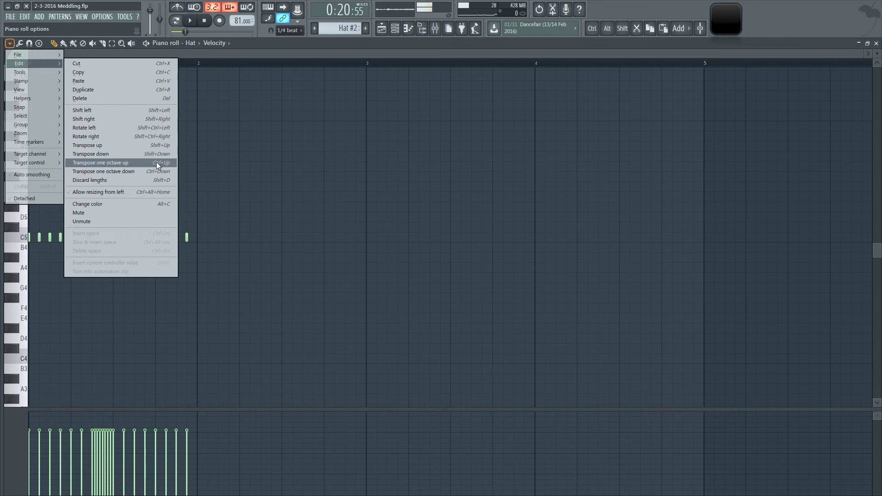
left_click(143, 163)
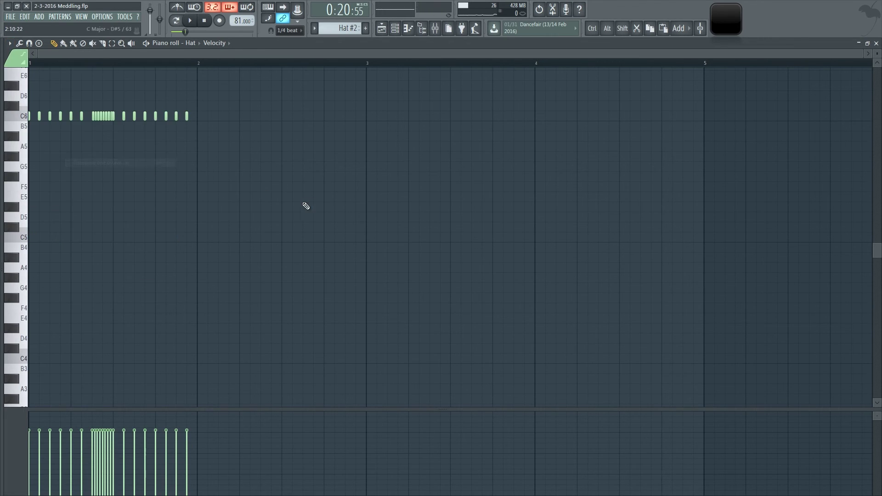
key("ctrl+z")
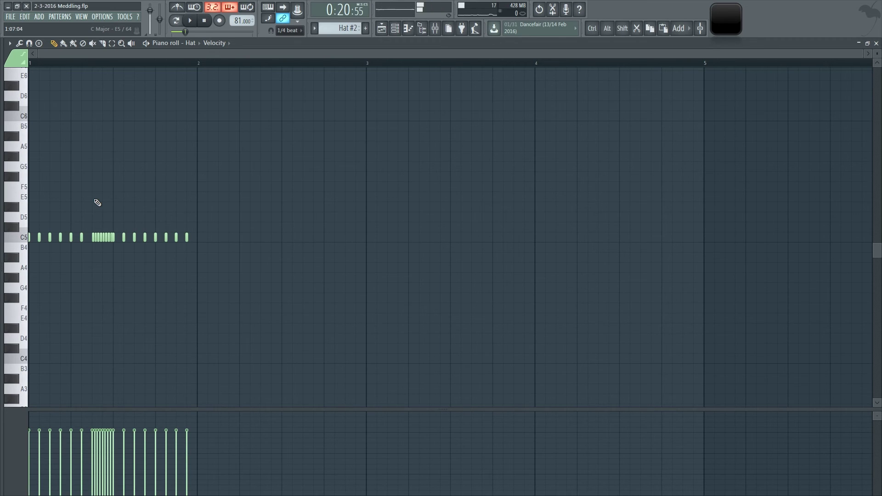
Play the Hat #2 pattern in pattern mode while transposing its notes up and down by octaves, bringing them back to C5.
key("l")
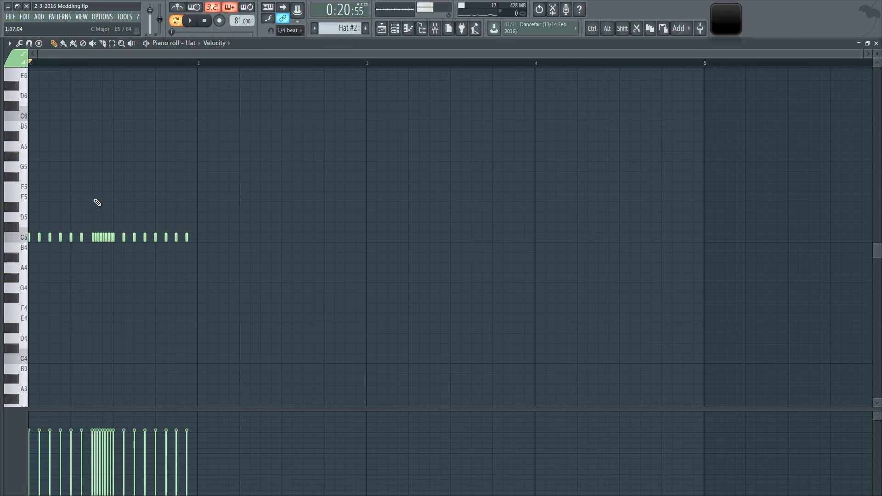
key("space")
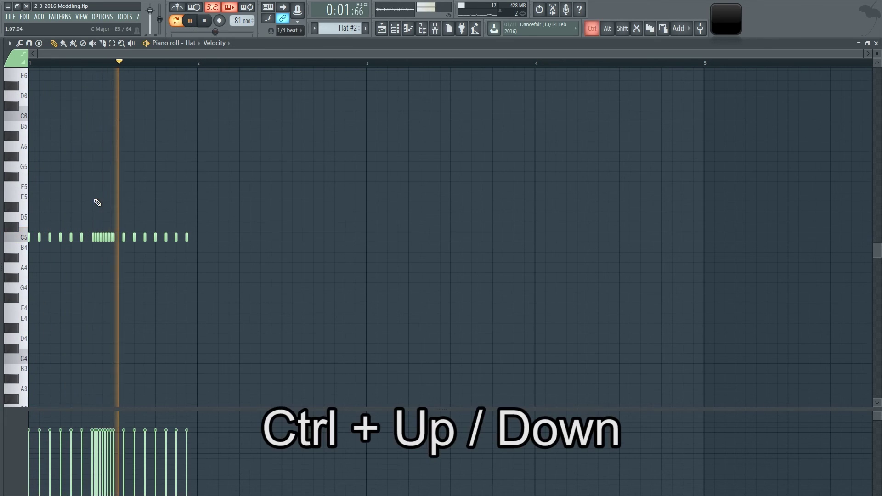
key("ctrl+Up")
key("ctrl+Down")
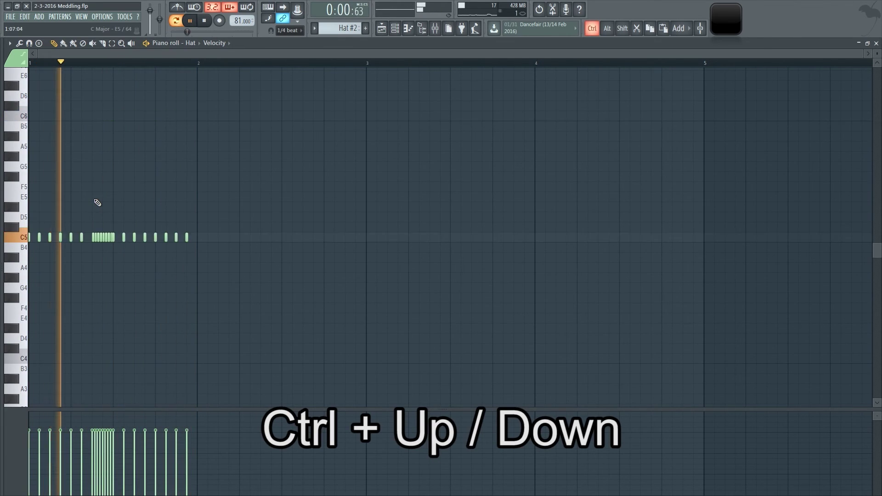
key("ctrl+Down")
key("ctrl+Down")
key("ctrl+Up")
key("ctrl+Down")
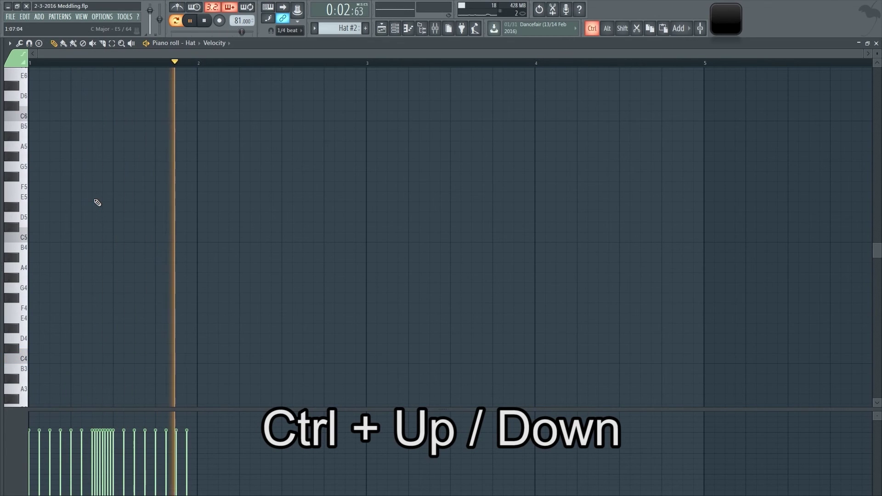
key("ctrl+Up")
key("ctrl+Up")
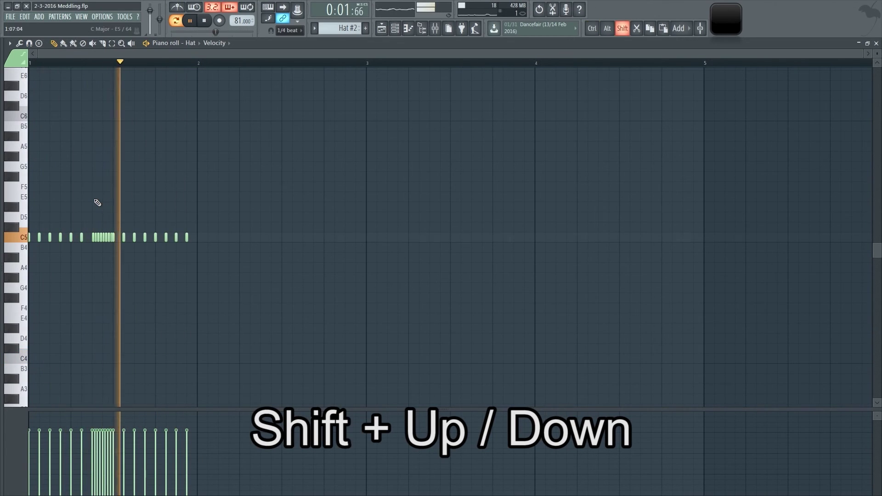
Transpose the hat notes up and down by semitones, ending on C5, and close the piano roll.
key("shift+Up")
key("shift+Up")
key("shift+Up")
key("shift+Down")
key("shift+Down")
key("shift+Down")
key("shift+Down")
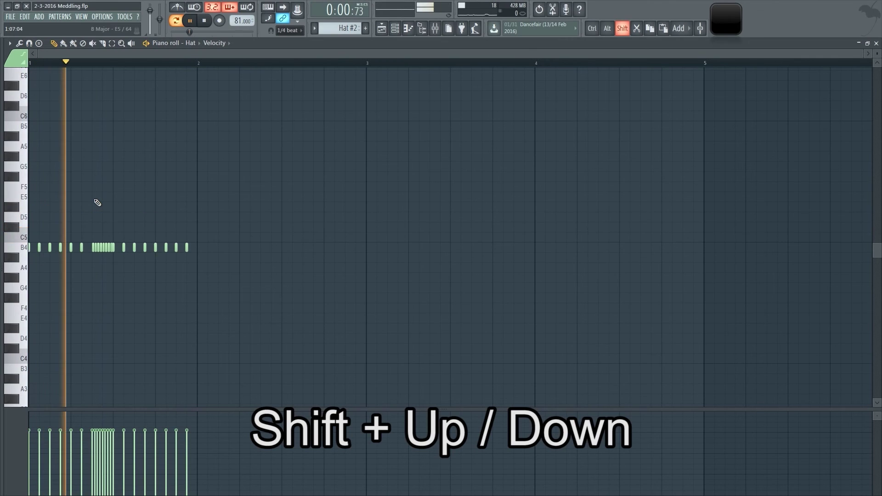
key("shift+Up")
key("shift+Up")
key("shift+Down")
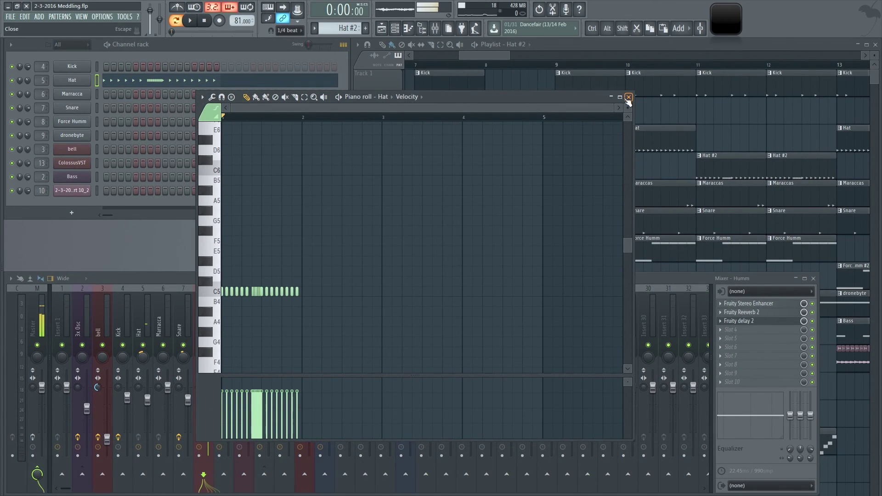
left_click(626, 95)
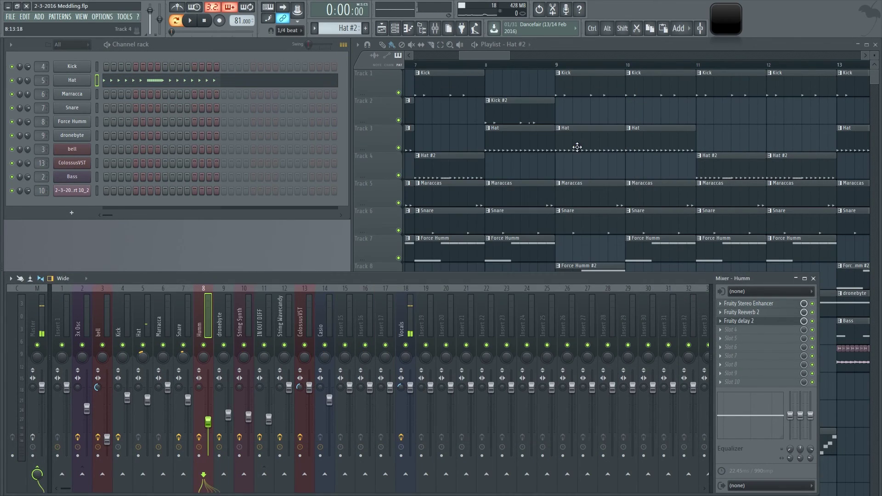